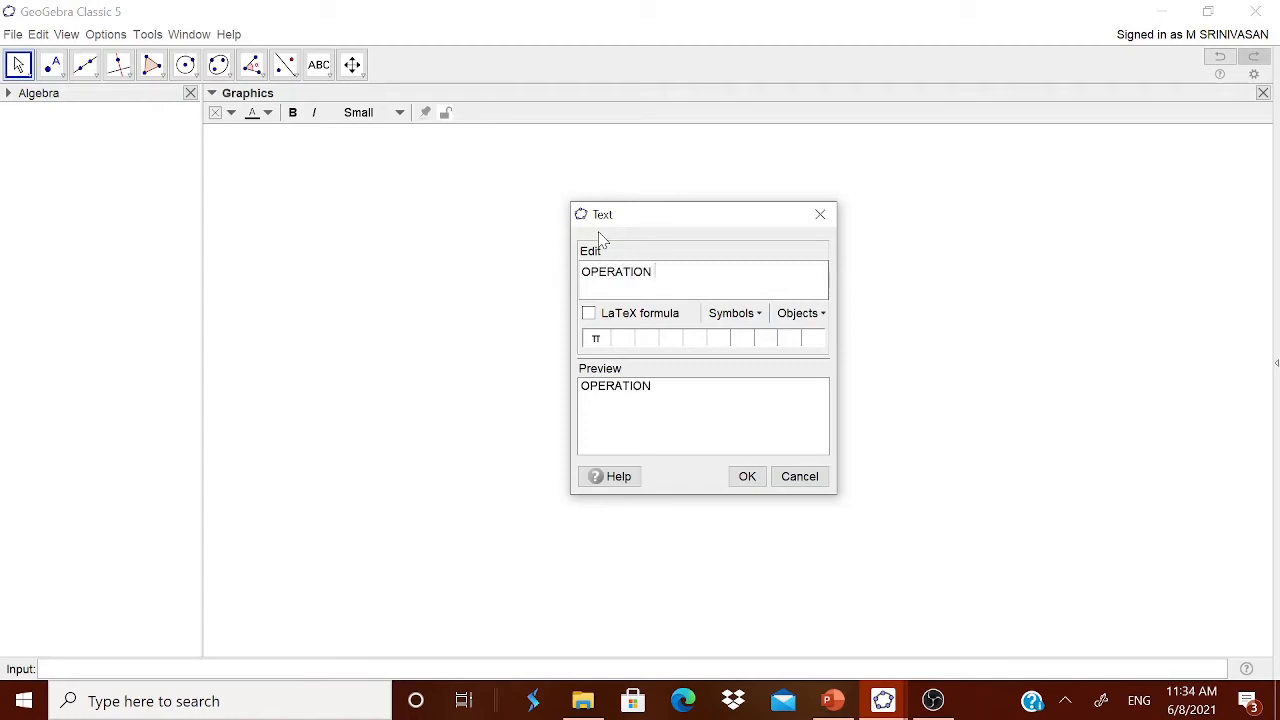
Finish the text "OPERATION ON MATRICES" and place it as a heading near the top of the Graphics view
key("BackSpace")
key("BackSpace")
key("BackSpace")
key("BackSpace")
key("BackSpace")
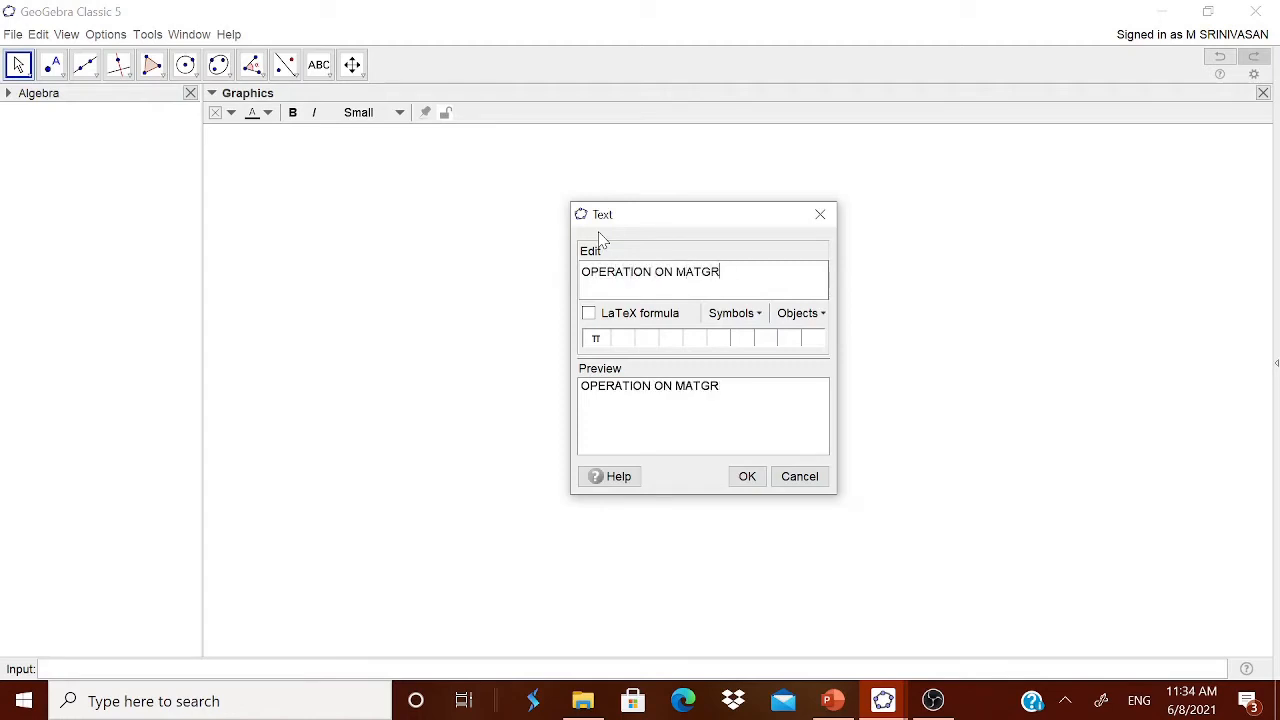
type("RICES")
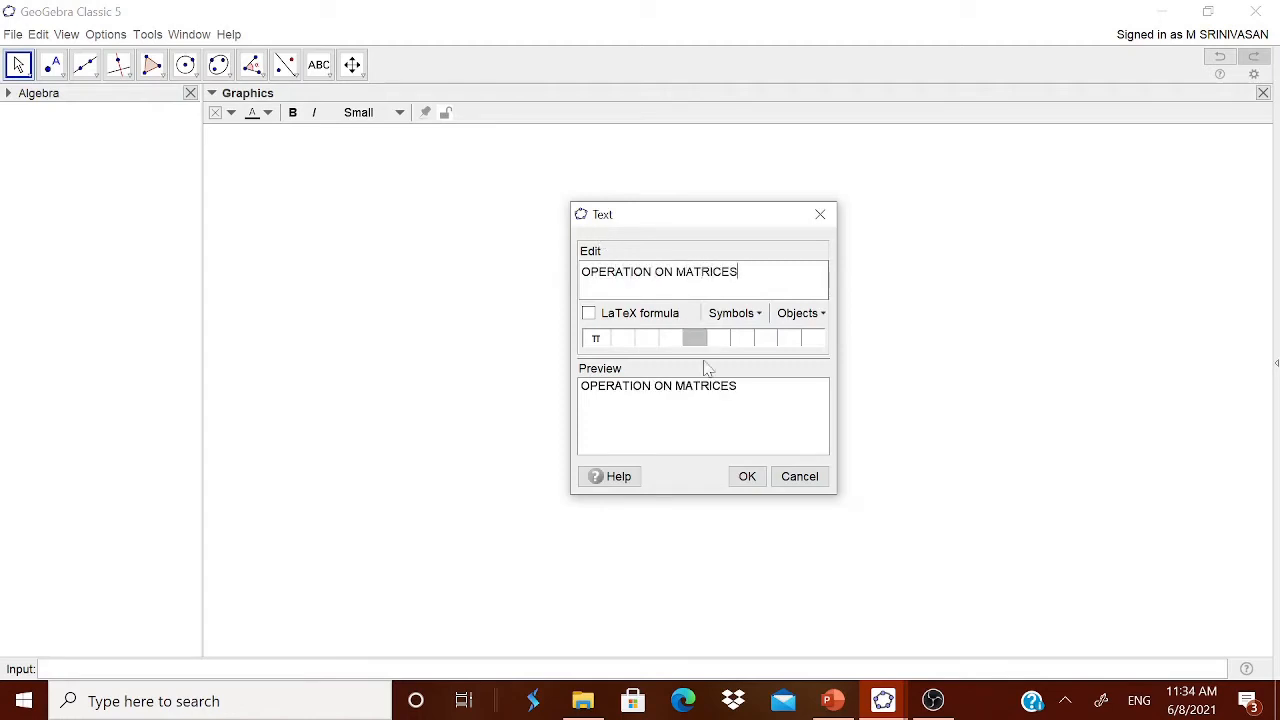
left_click(758, 477)
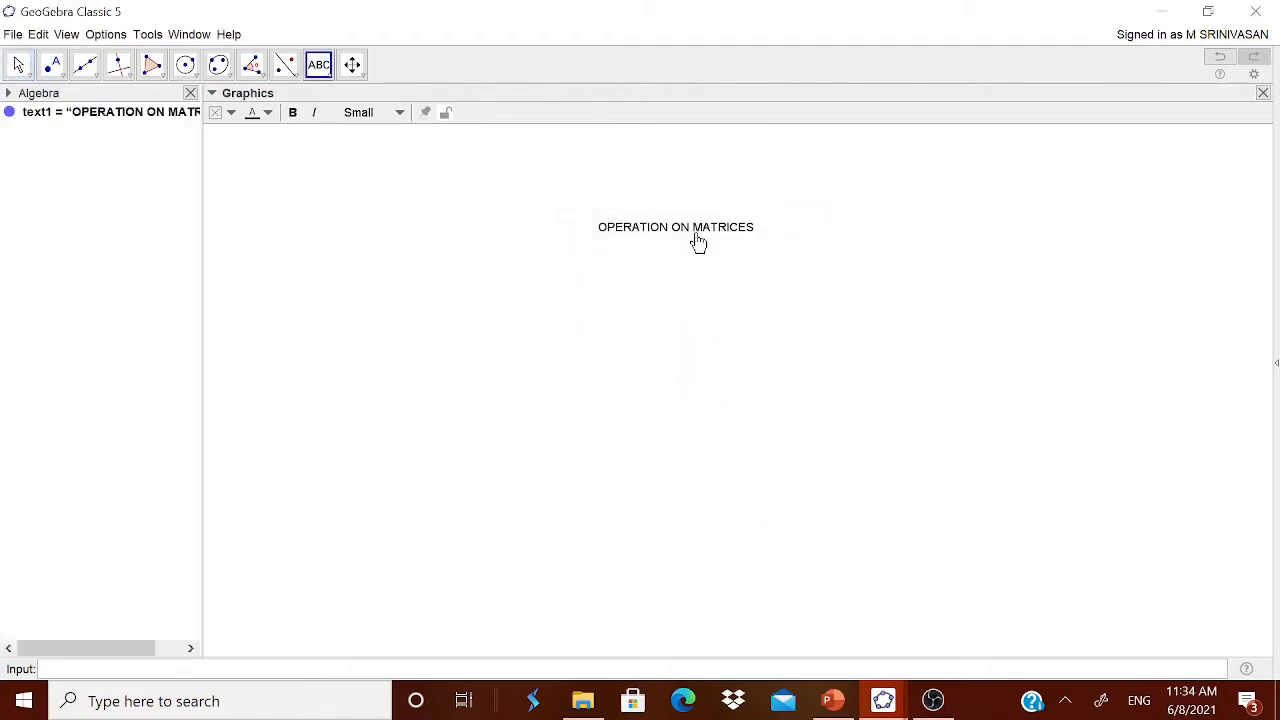
left_click_drag(697, 243, 903, 175)
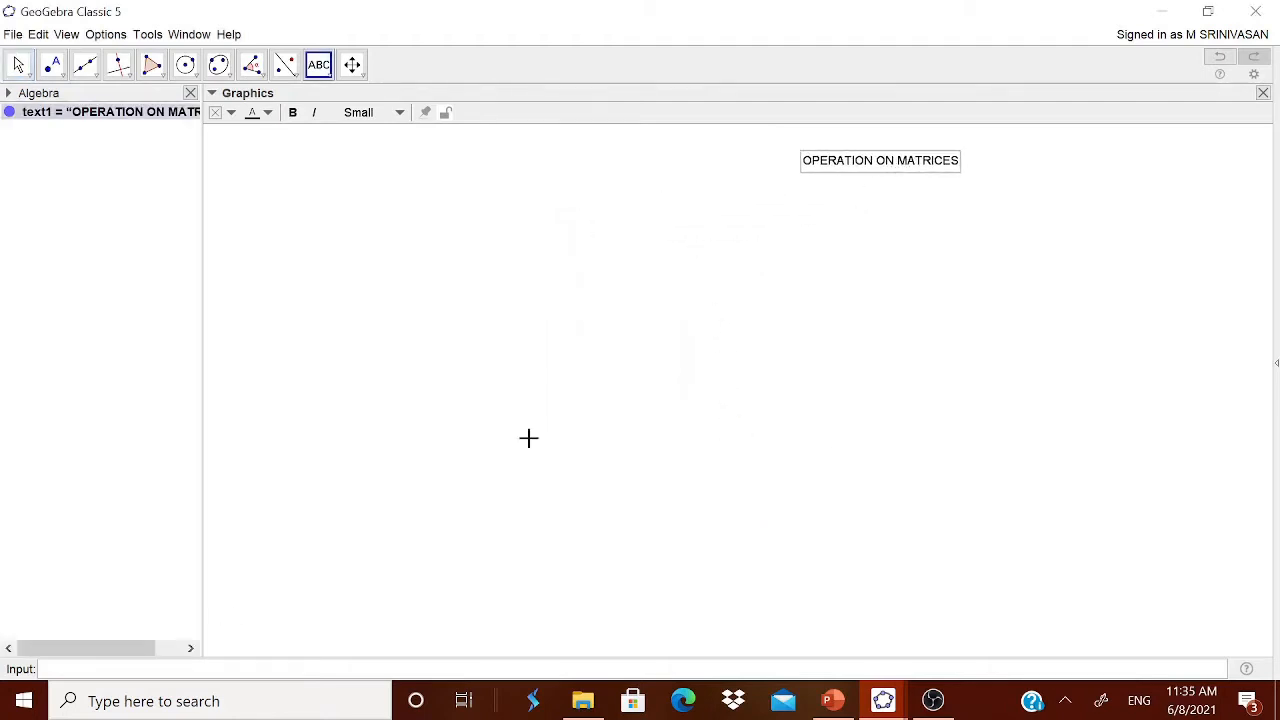
Define a as RandomBetween(-25, 25), copying the random expression for reuse before confirming
left_click(63, 669)
type("a=Rand")
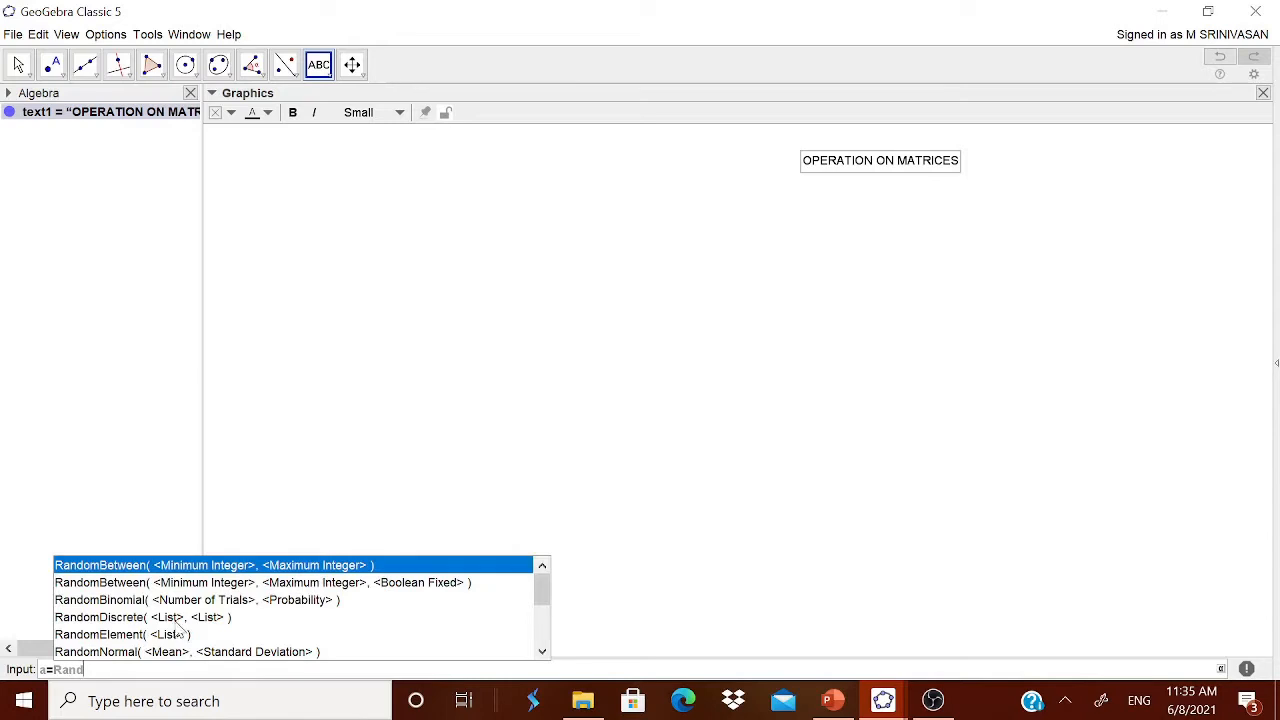
left_click(216, 566)
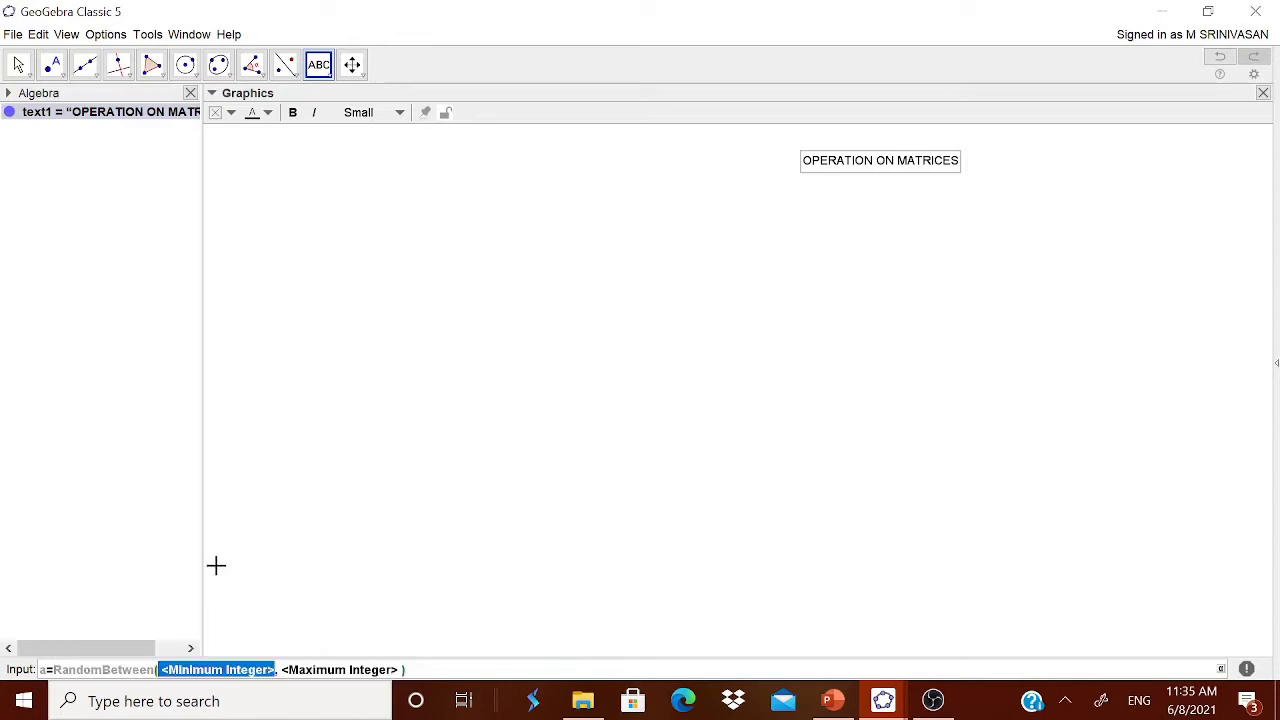
key("BackSpace")
type("-25")
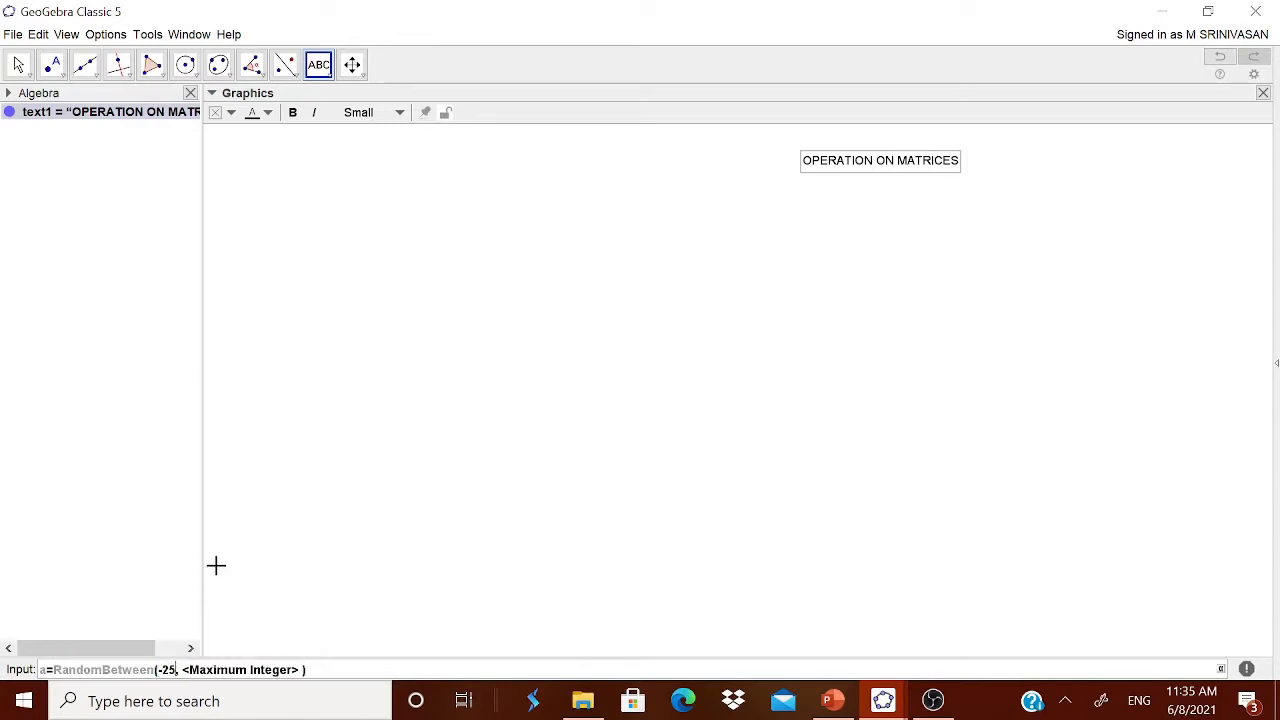
key("Tab")
key("BackSpace")
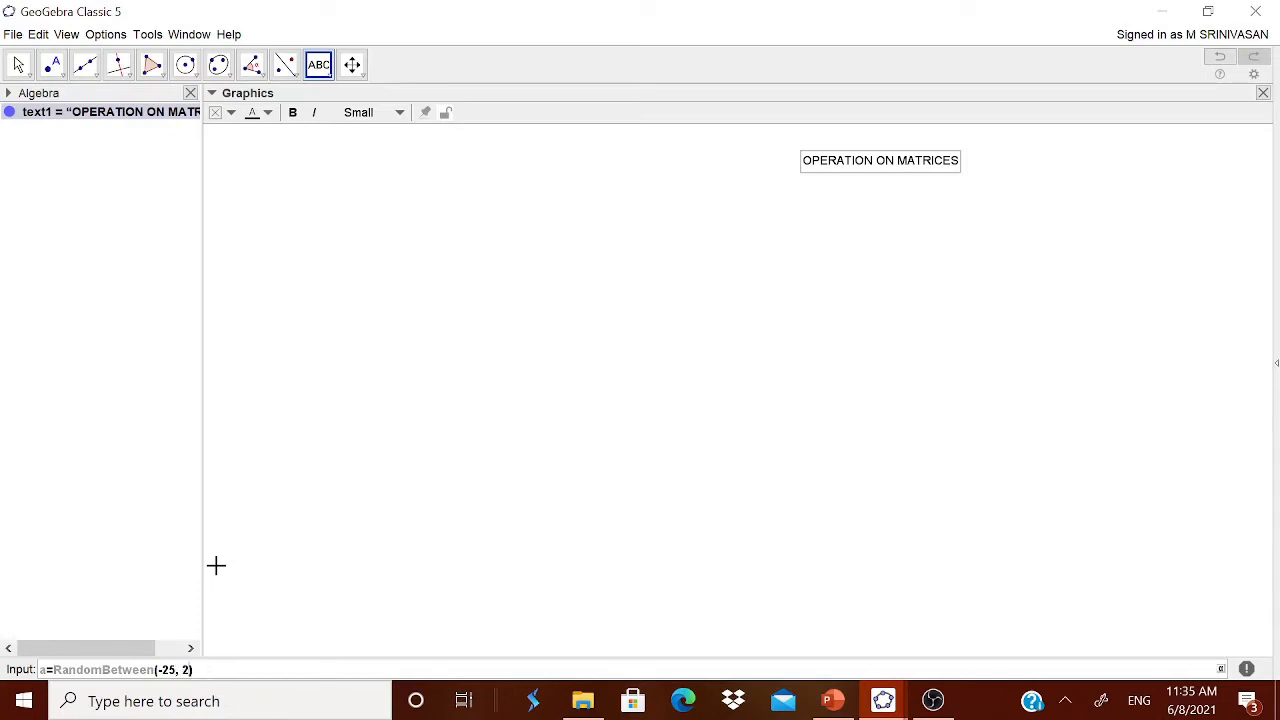
type("25")
left_click_drag(53, 669, 200, 669)
key("ctrl+c")
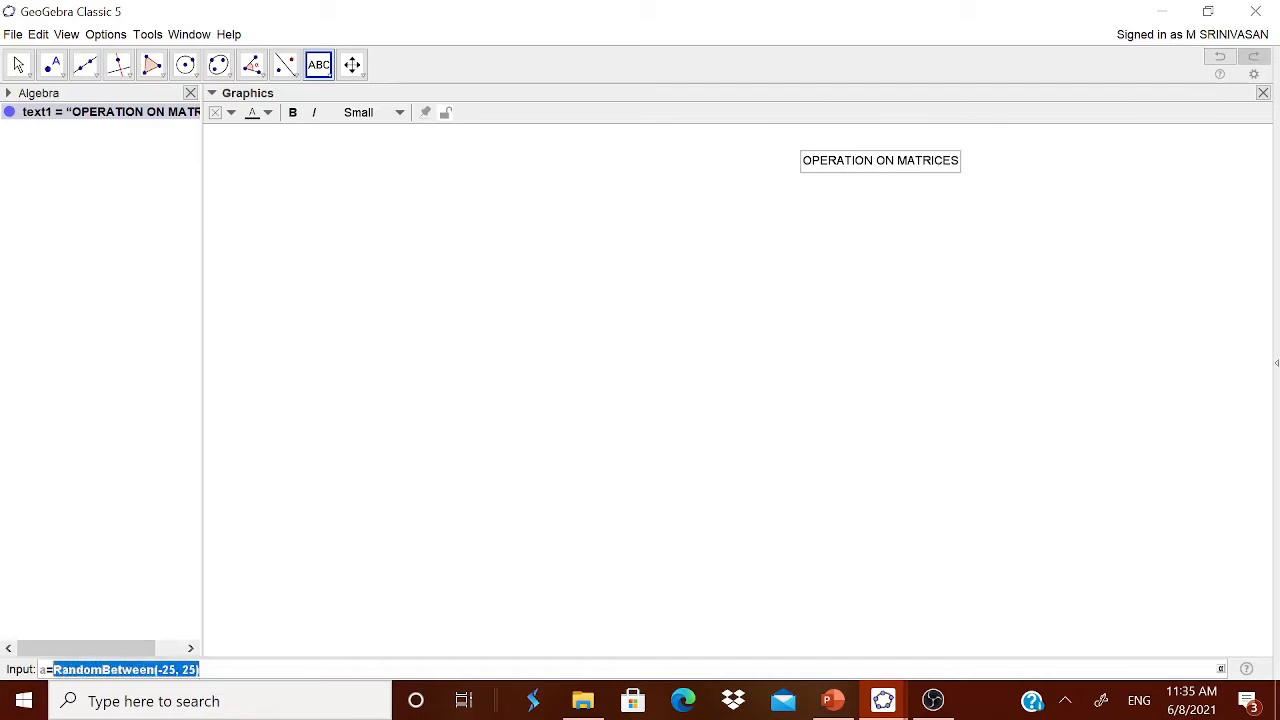
left_click(203, 669)
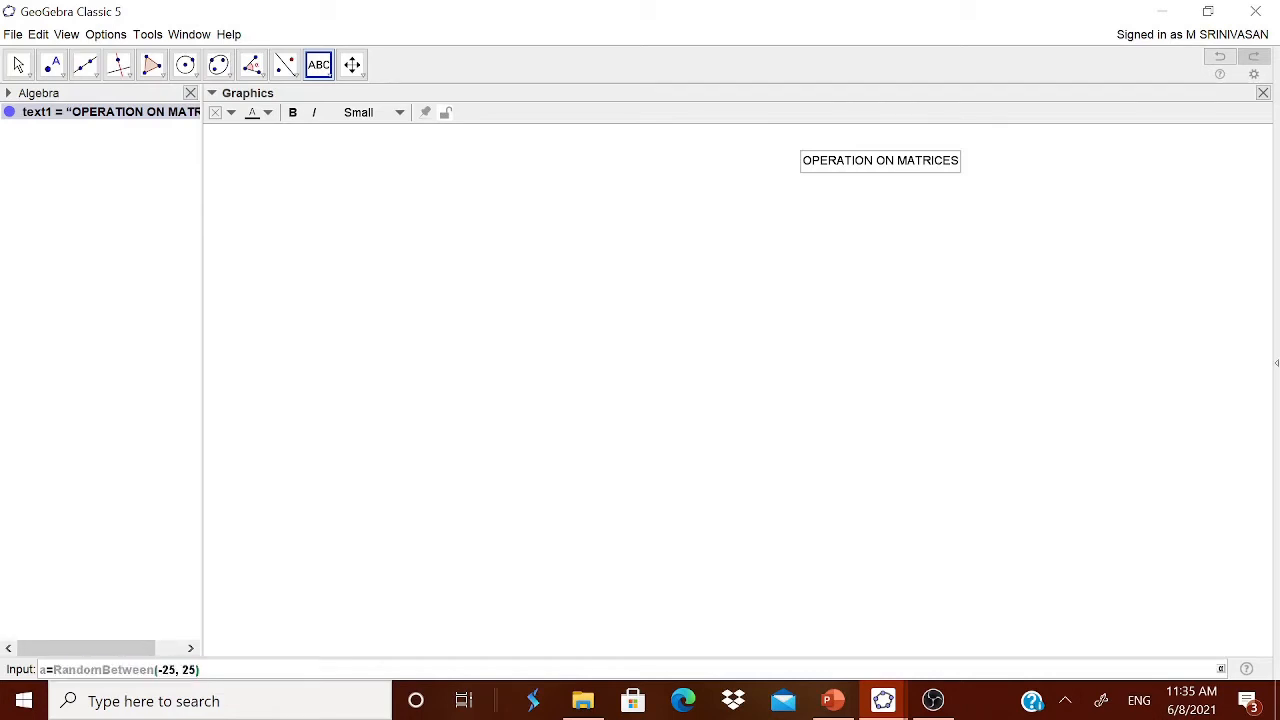
key("Return")
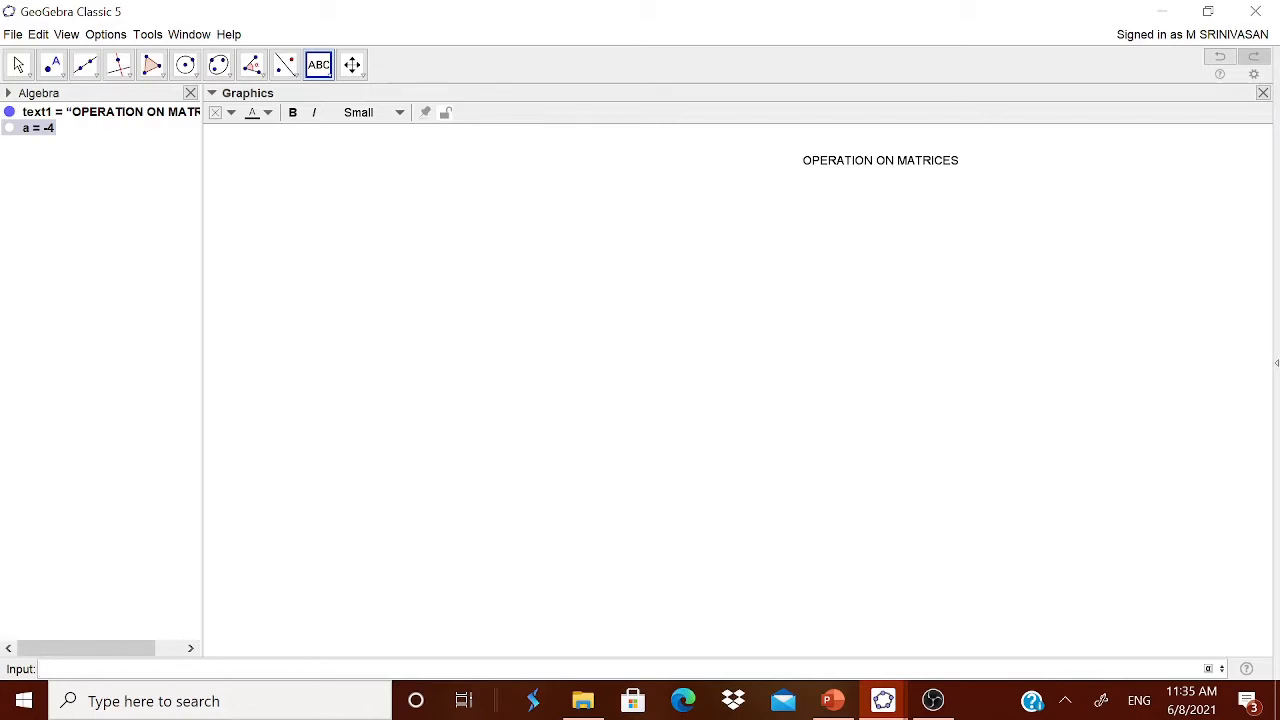
Define b and c with the copied expression RandomBetween(-25, 25)
type("b=")
key("ctrl+v")
key("Return")
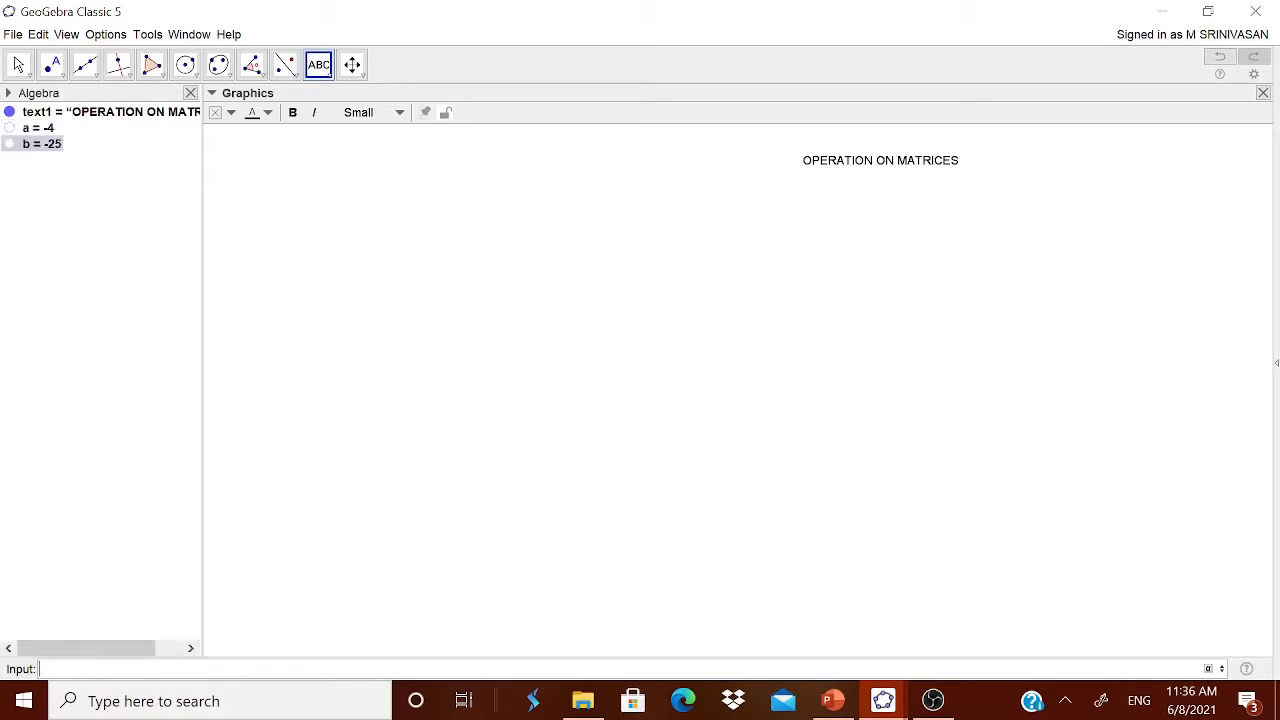
type("c=V")
key("BackSpace")
key("ctrl+v")
key("Return")
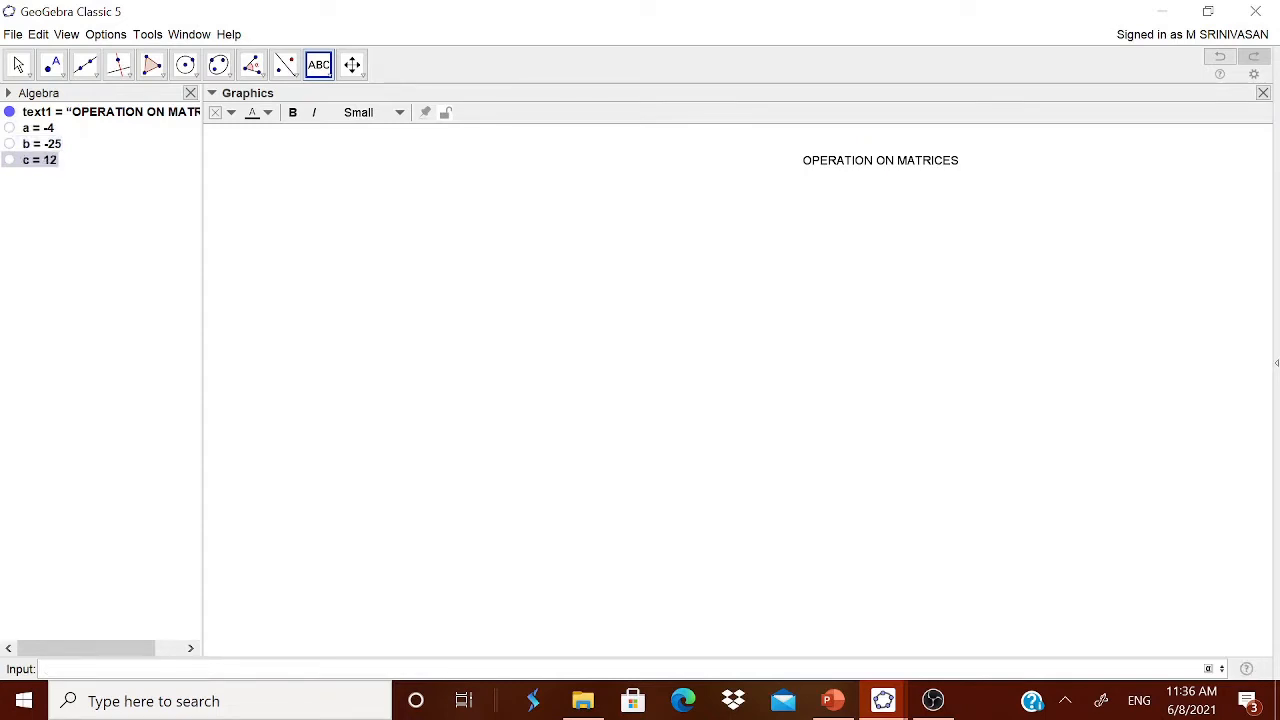
Define d and e with the copied expression RandomBetween(-25, 25)
type("d =")
key("ctrl+v")
key("Return")
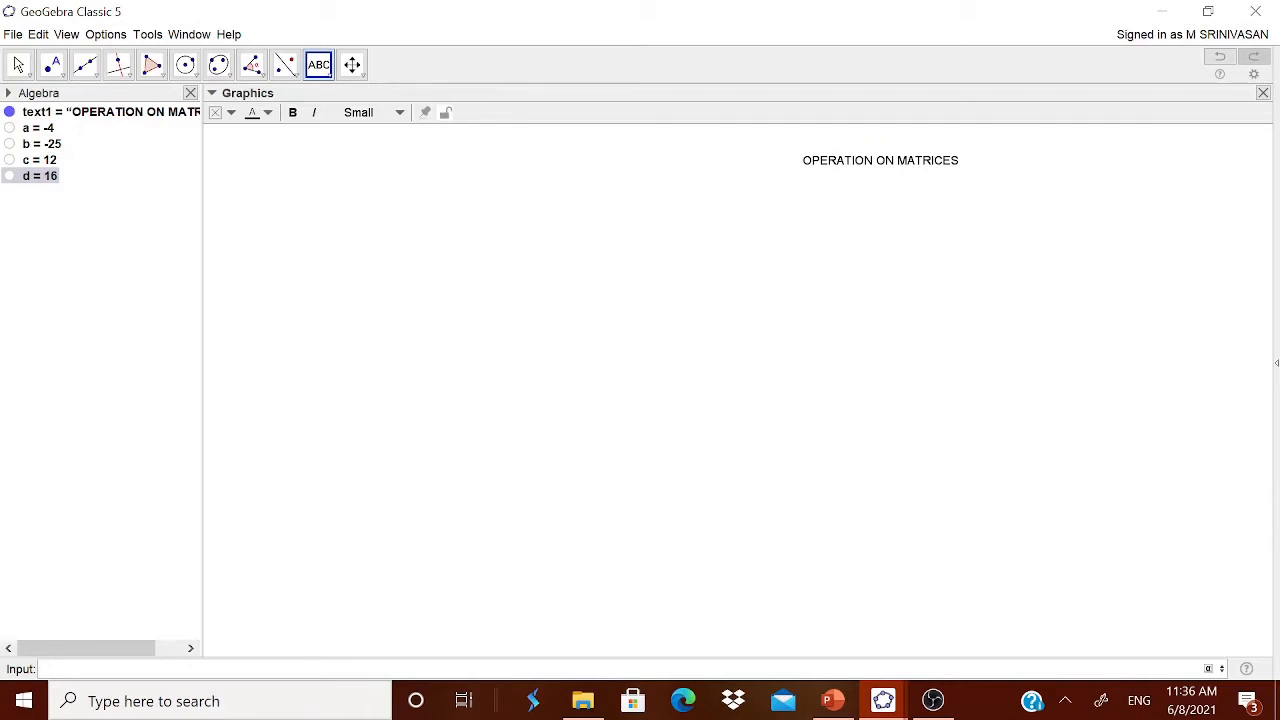
type("e=")
key("ctrl+v")
key("Return")
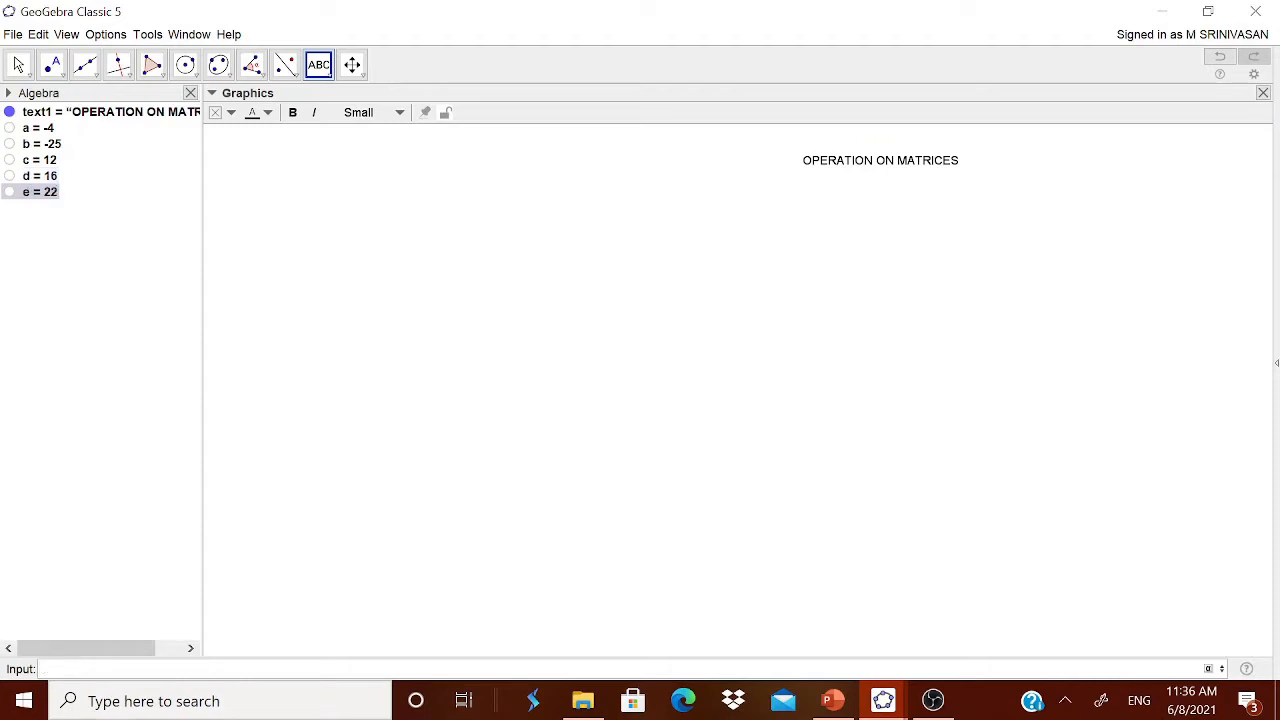
Define f, g and h with the copied expression RandomBetween(-25, 25)
type("f=")
key("ctrl+v")
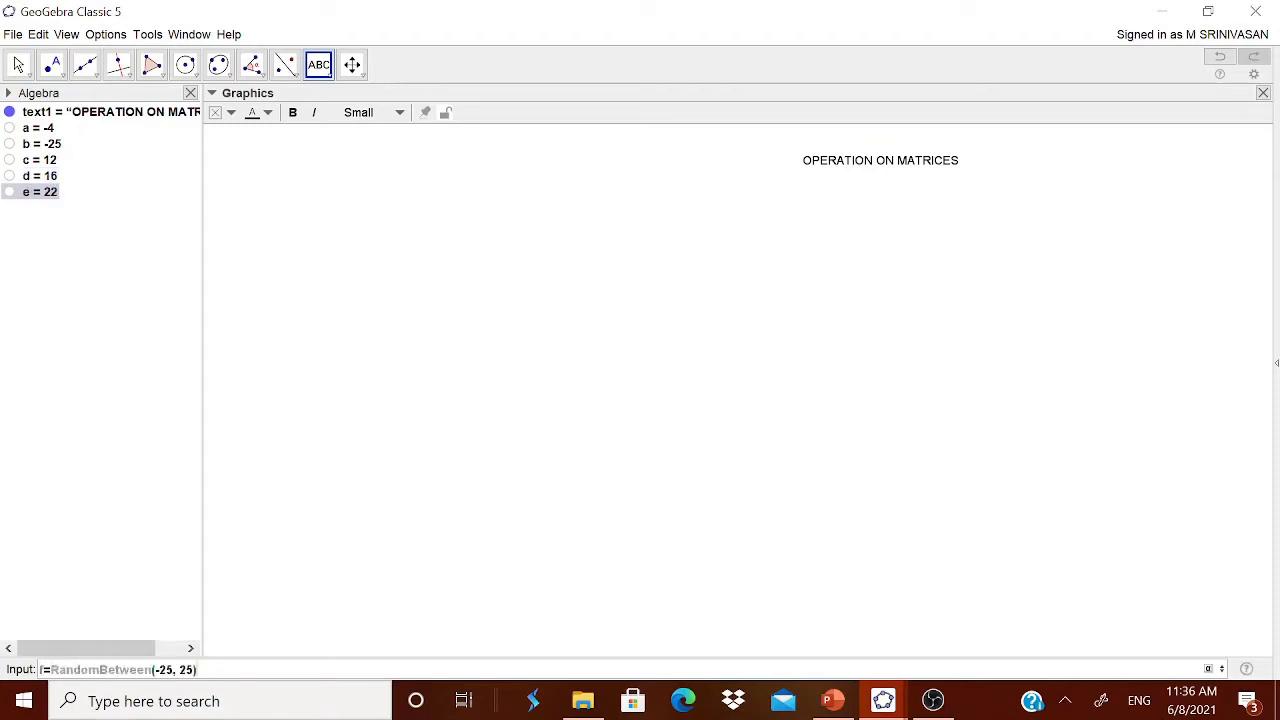
key("Return")
type("g")
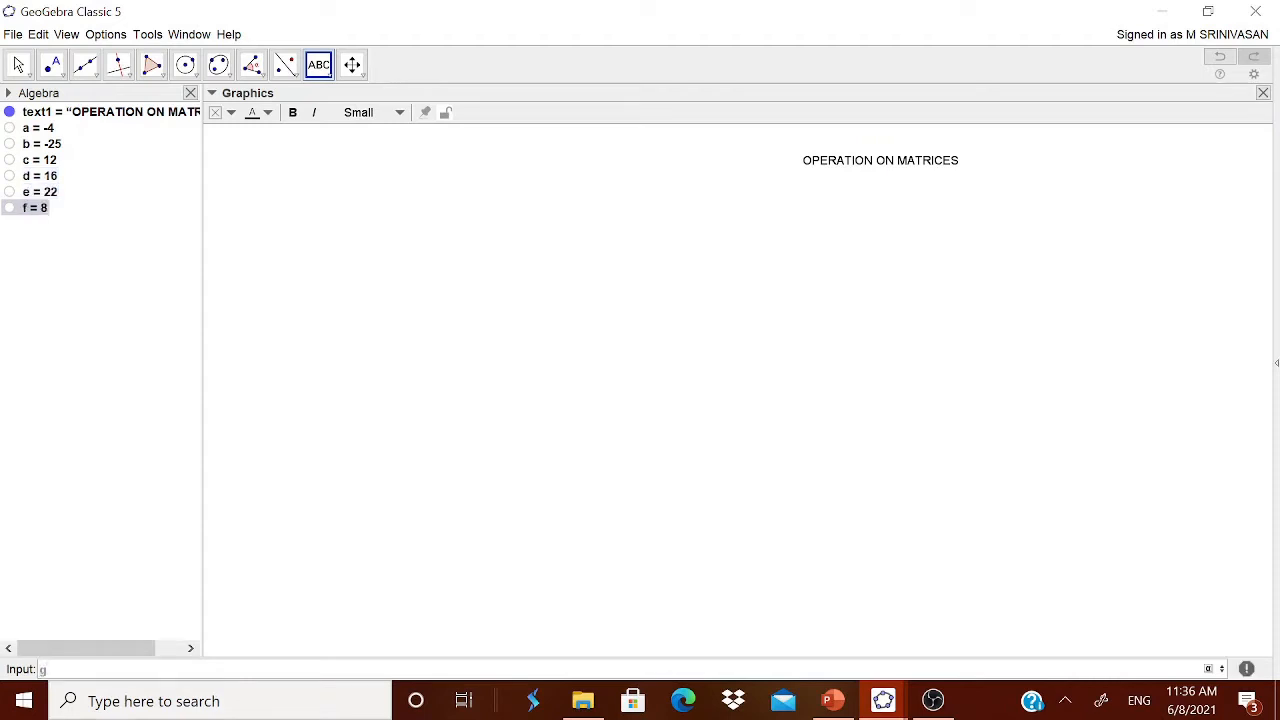
type("=")
key("ctrl+v")
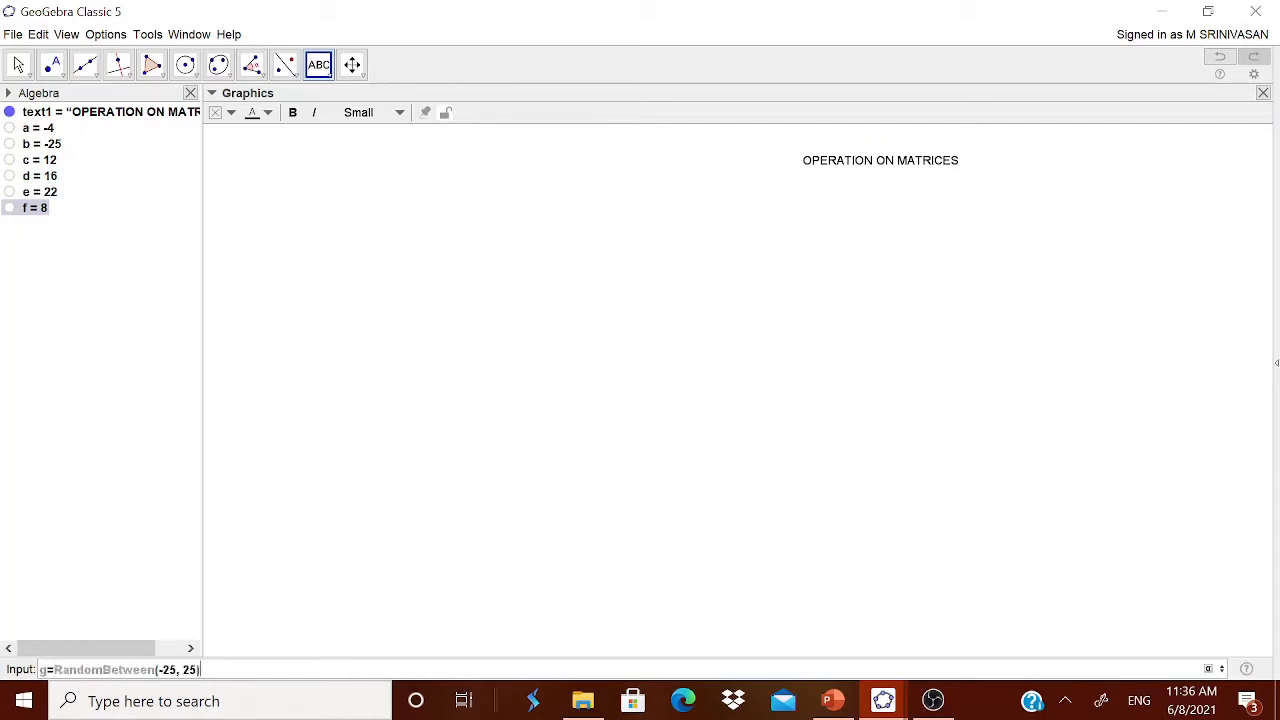
key("Return")
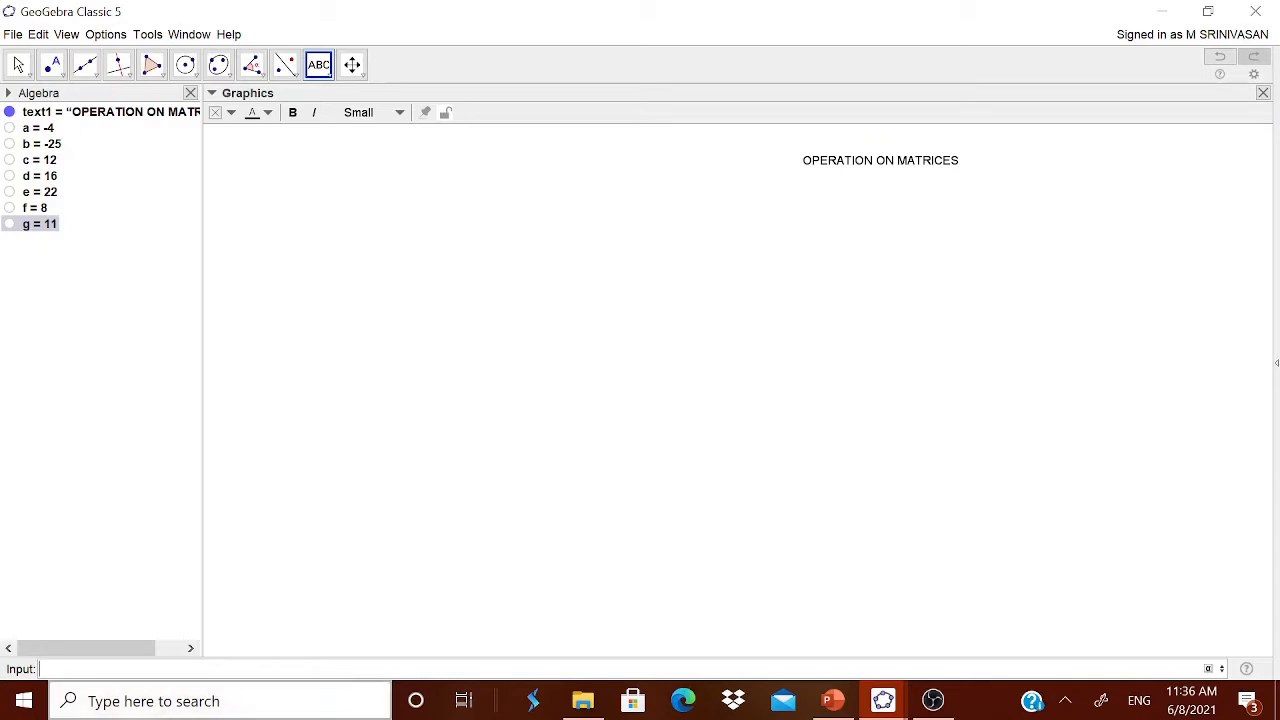
type("h=")
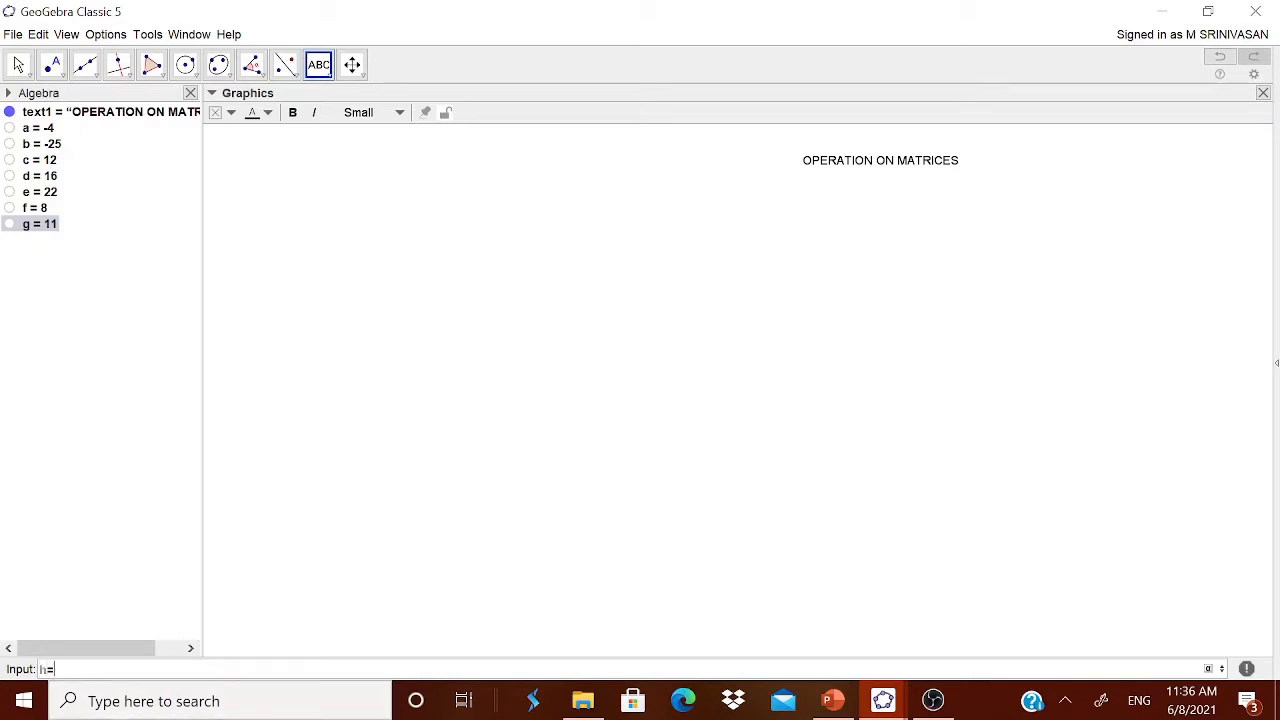
key("ctrl+v")
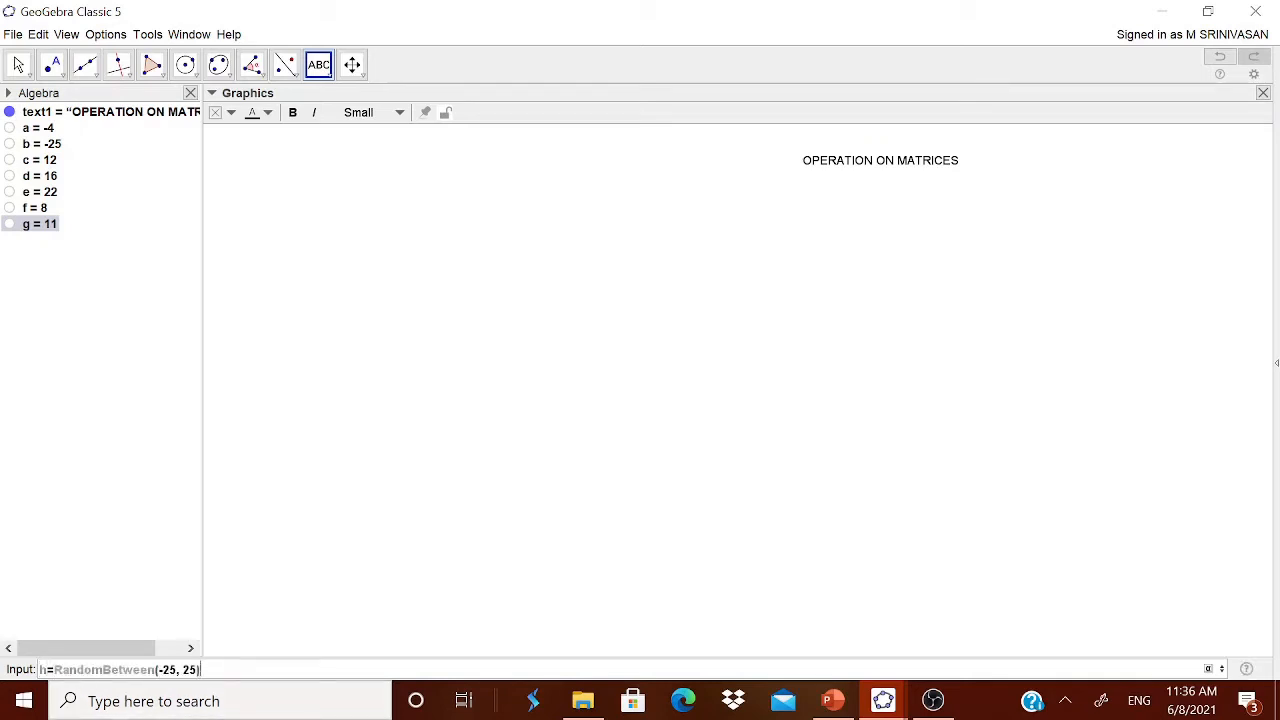
key("Return")
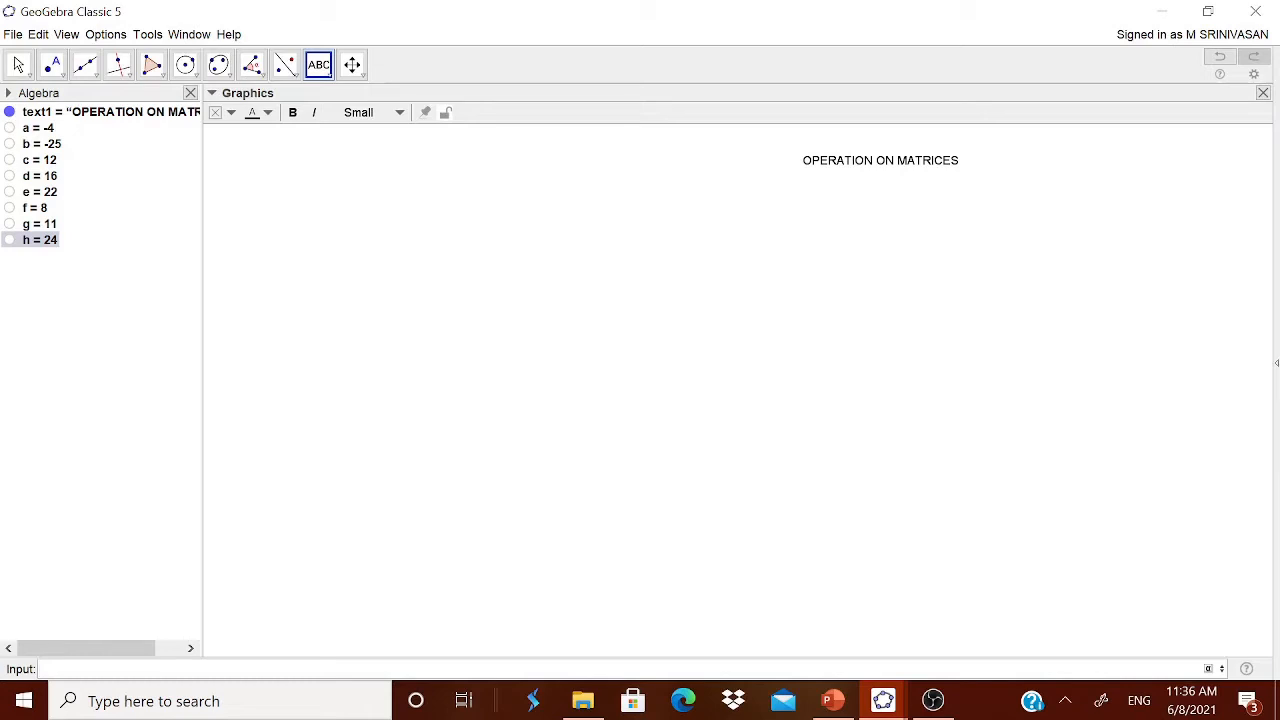
Create the 2×2 matrix A={{a,b},{c,d}} from the first four random numbers
type("A=")
type("{")
type("{a,b},{c,d")
key("Return")
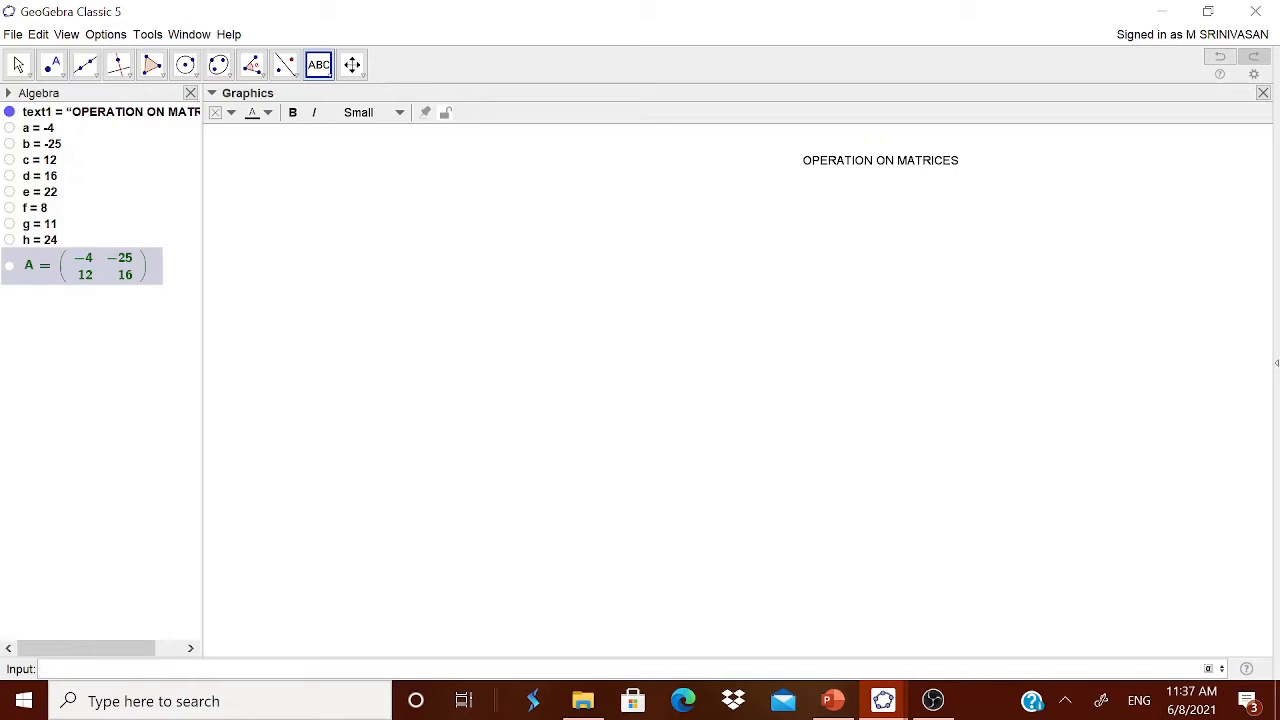
Create the 2×2 matrix B={{e,f},{g,h}} from the remaining four random numbers
type("B={{e,f")
key("Escape")
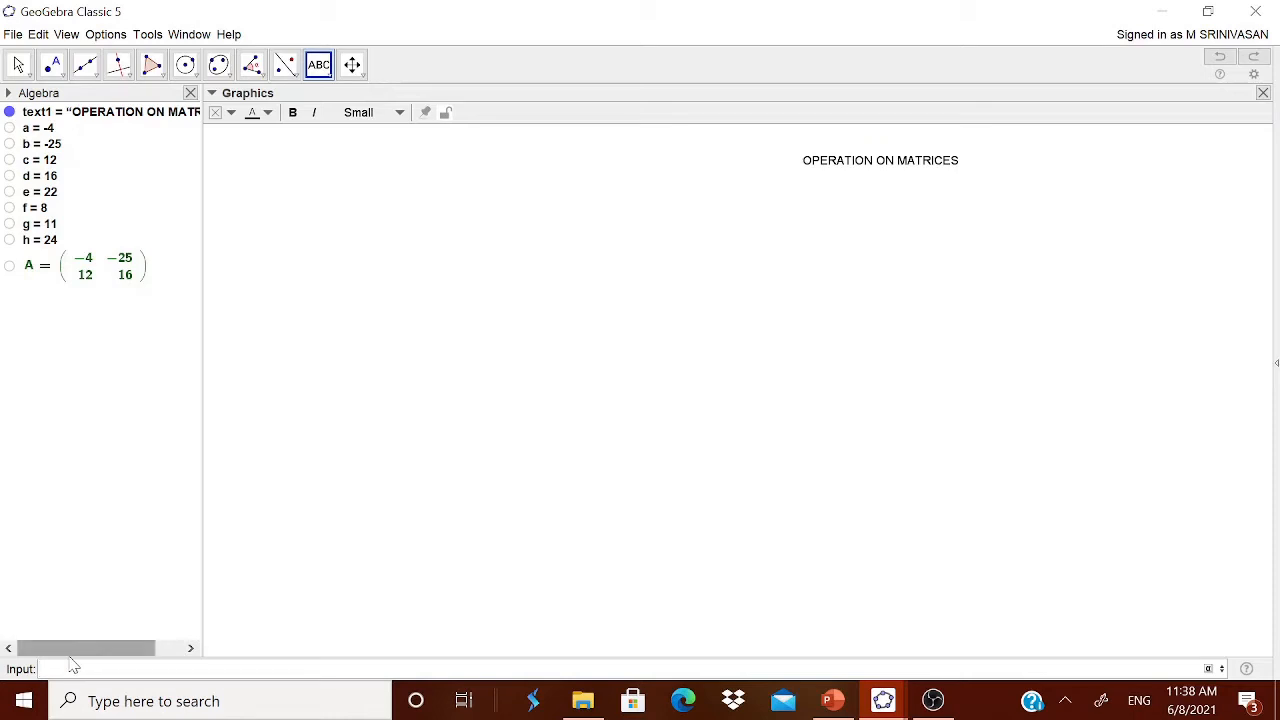
type("B")
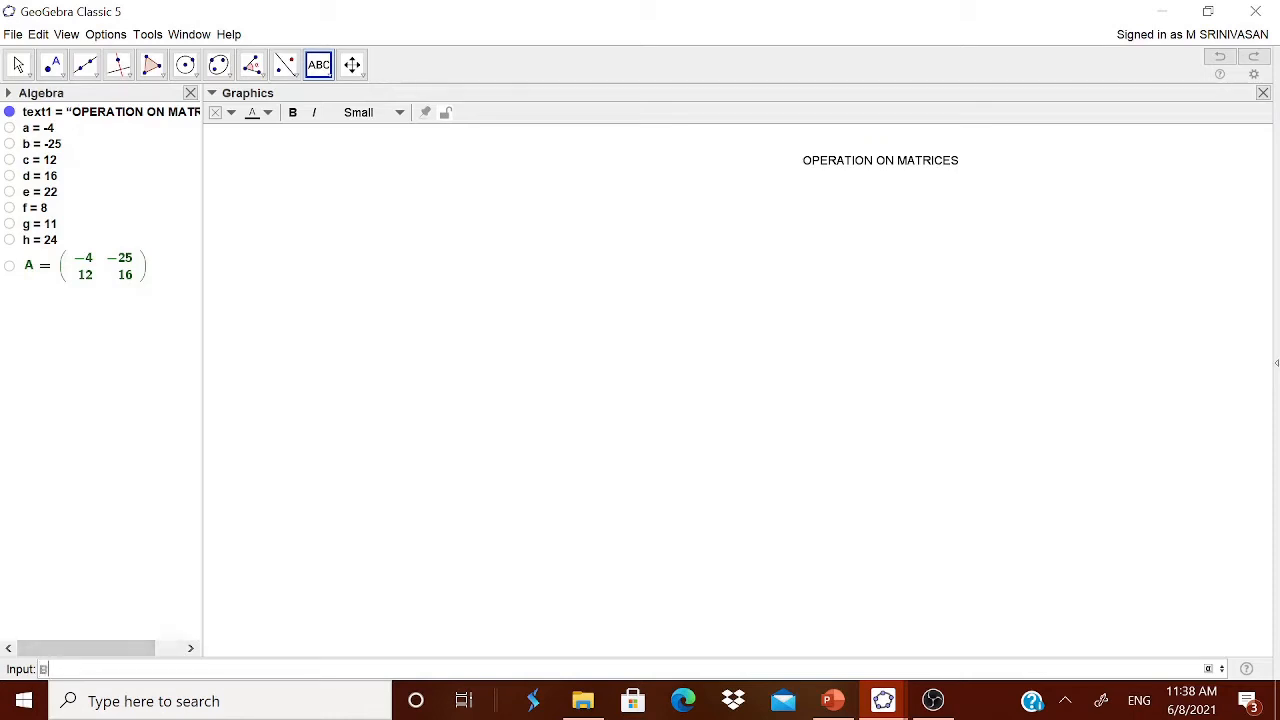
type("={{e,f")
key("Right")
type(",{g,h")
key("BackSpace")
type("h")
key("Return")
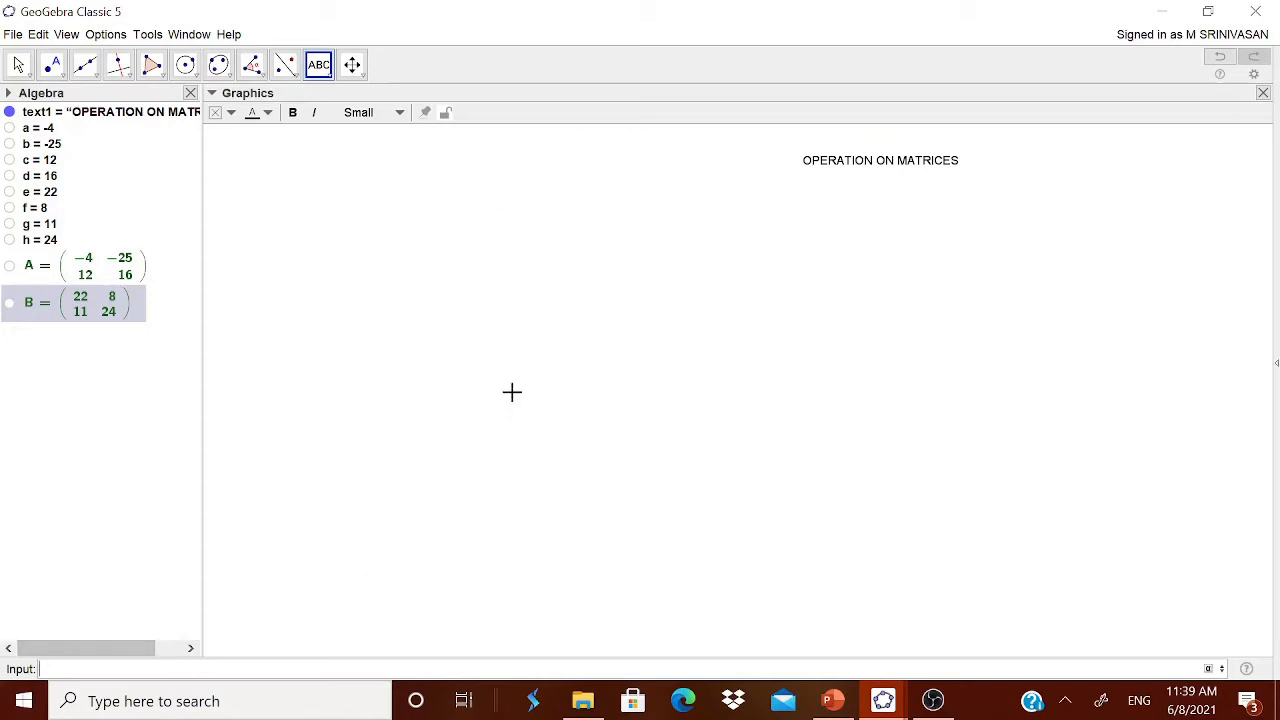
Add a LaTeX text "A = " linked to matrix A and place it below the heading, slightly to its left
left_click(333, 84)
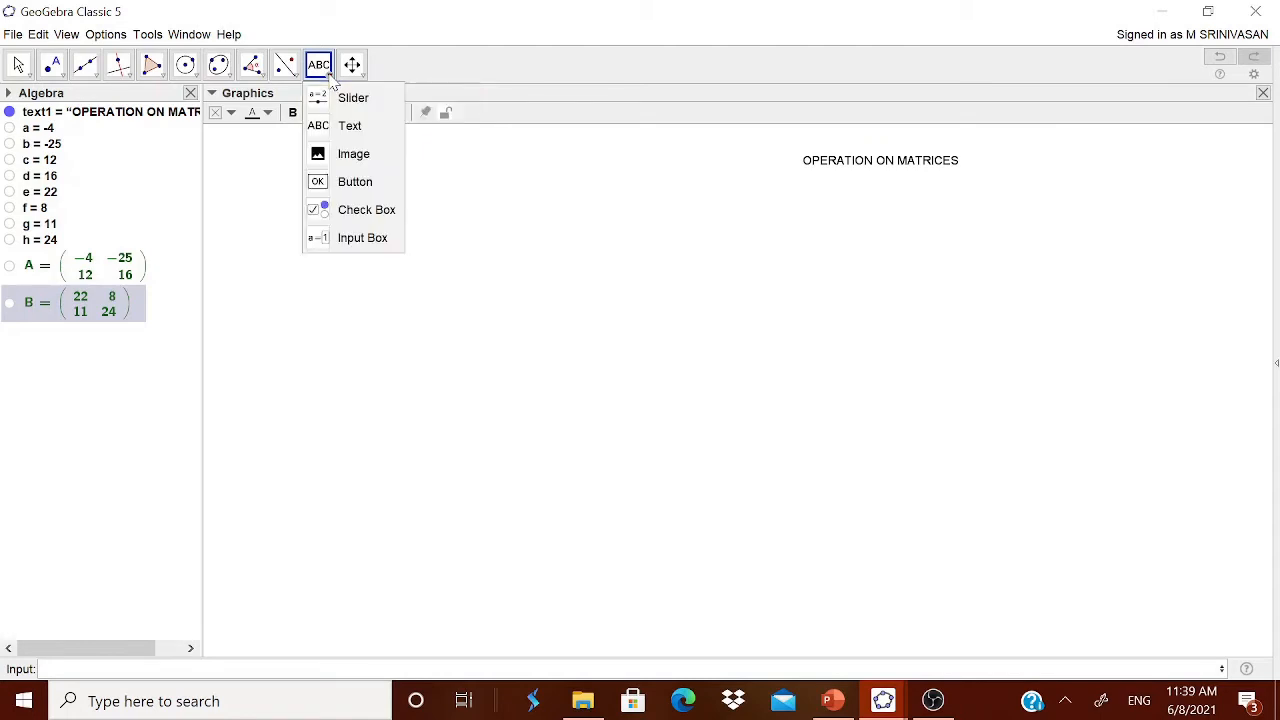
left_click(348, 126)
left_click(537, 291)
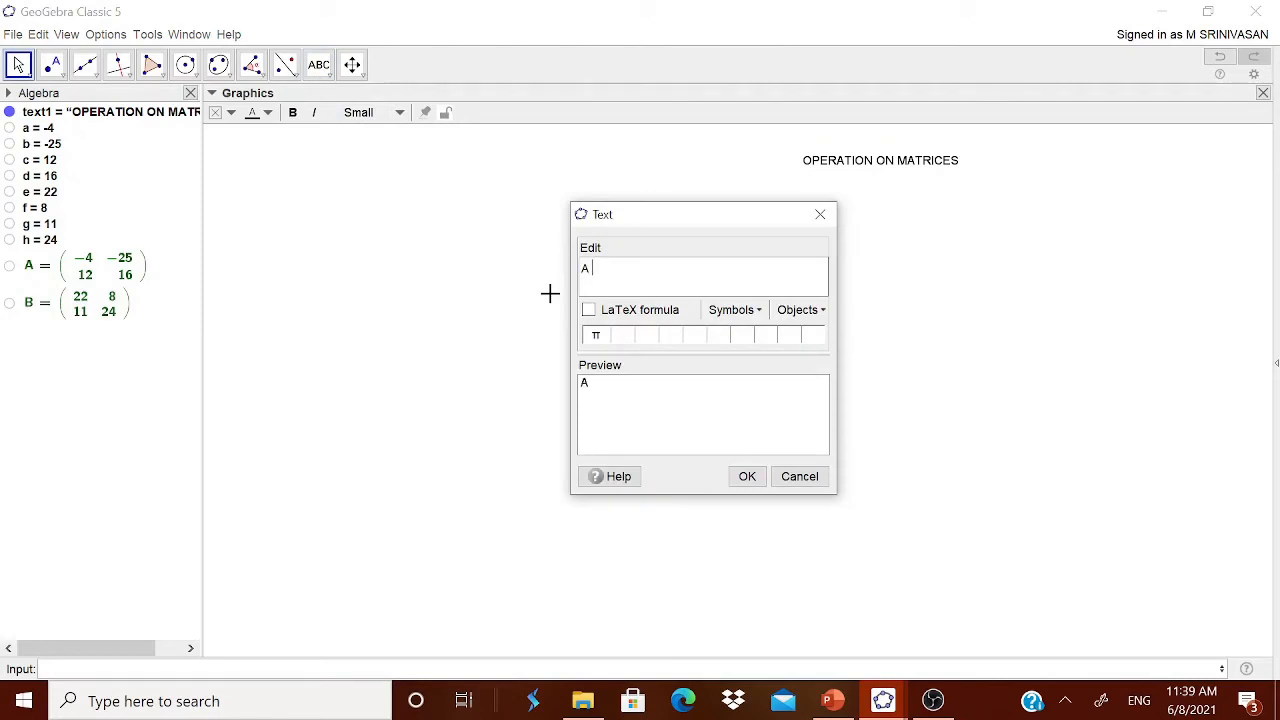
left_click(815, 309)
left_click(805, 351)
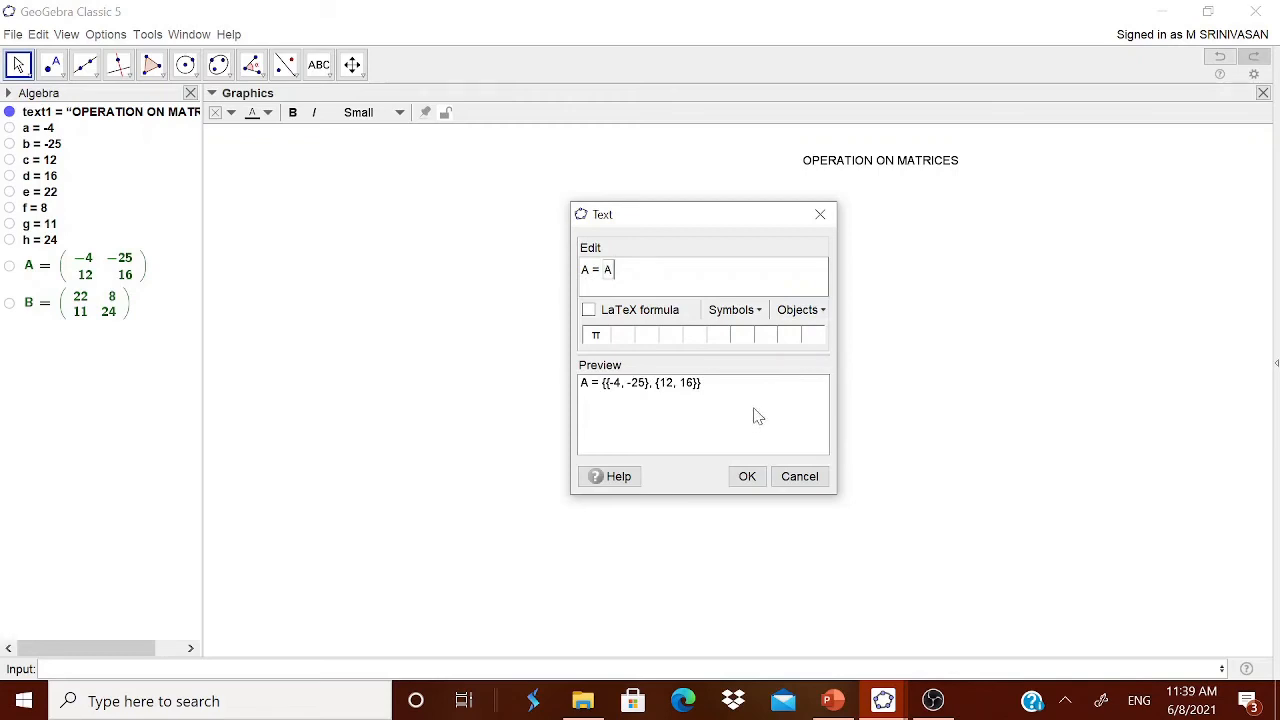
left_click(589, 312)
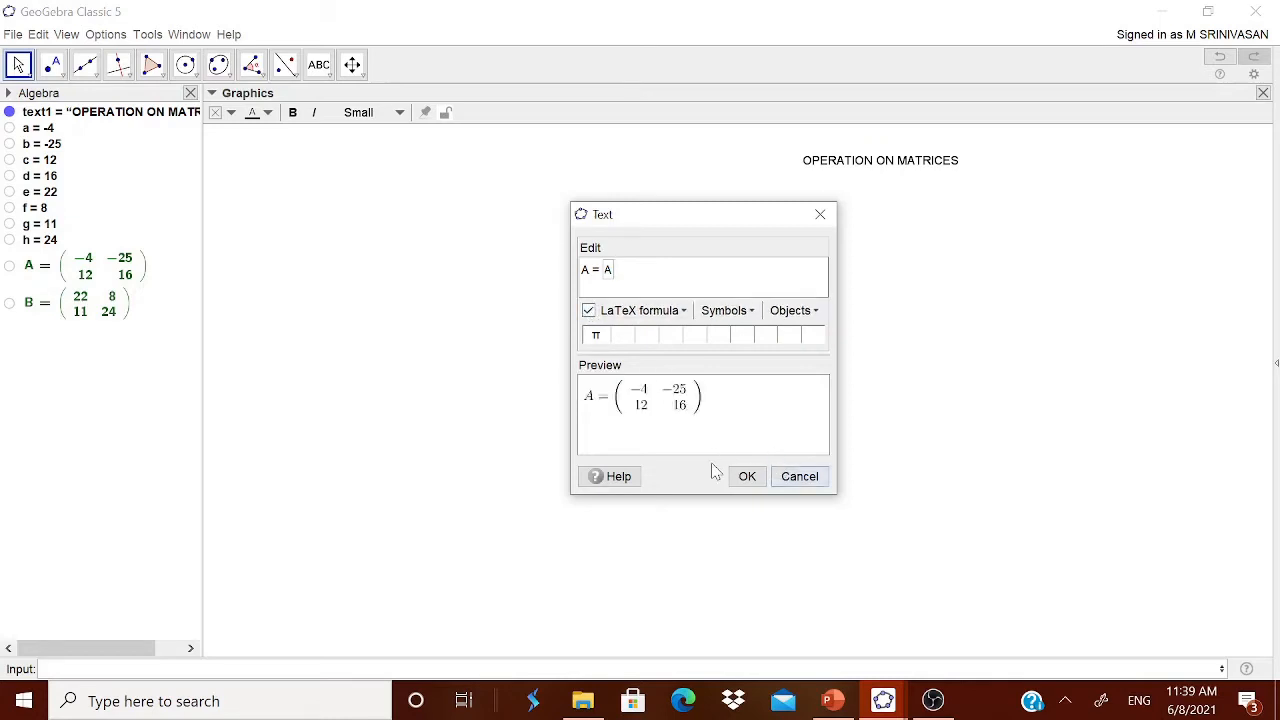
left_click(747, 476)
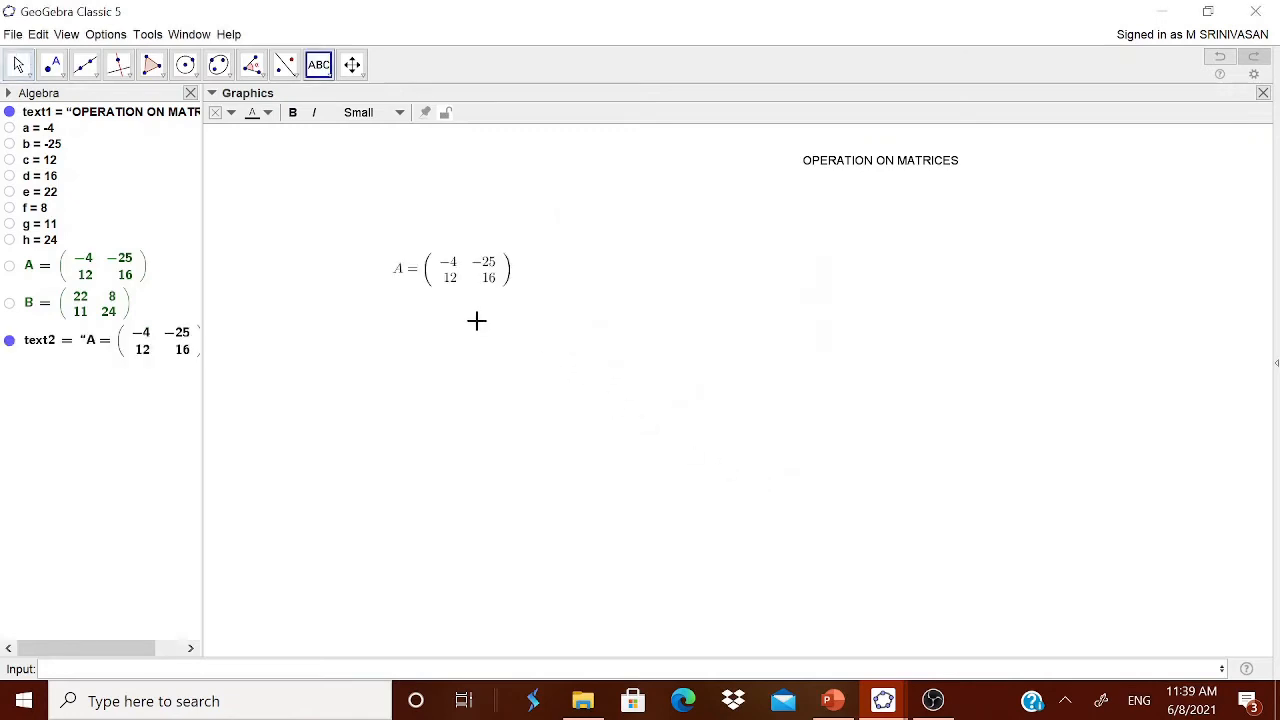
left_click_drag(480, 282, 738, 223)
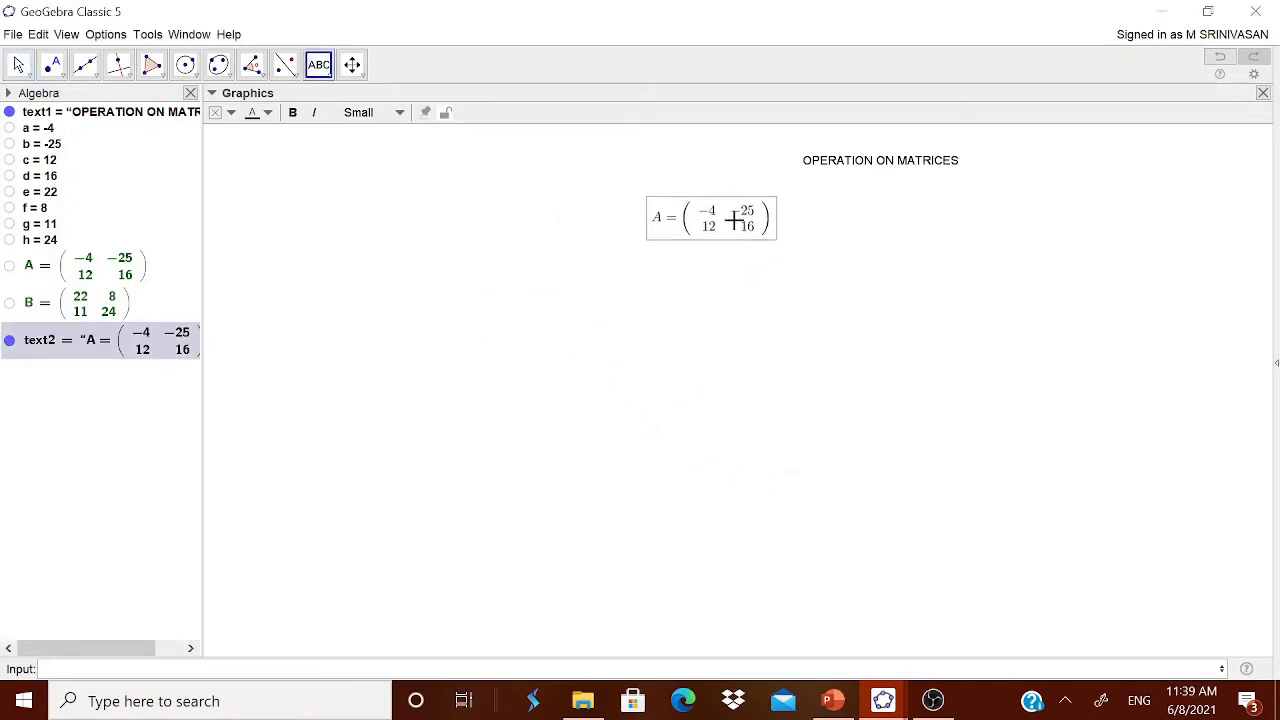
Add a LaTeX text "B=" linked to matrix B and place it beside the matrix A text, below the heading
left_click(428, 281)
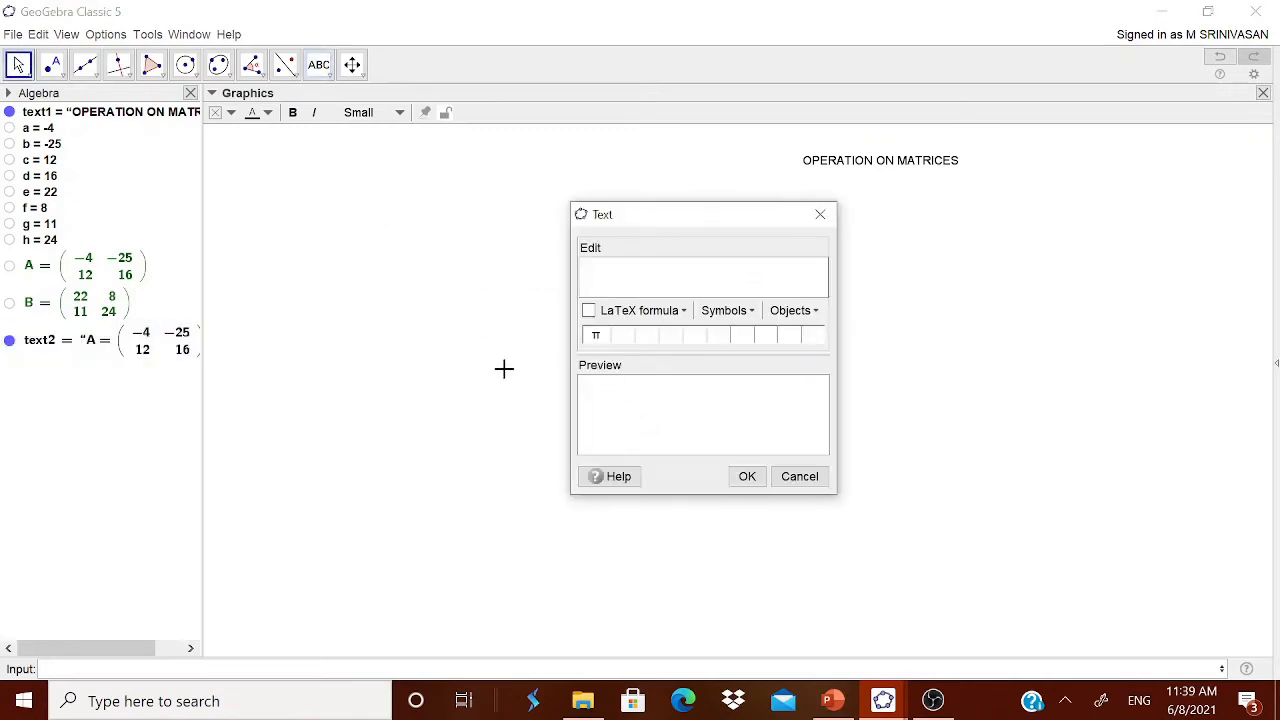
type("B=")
left_click(812, 311)
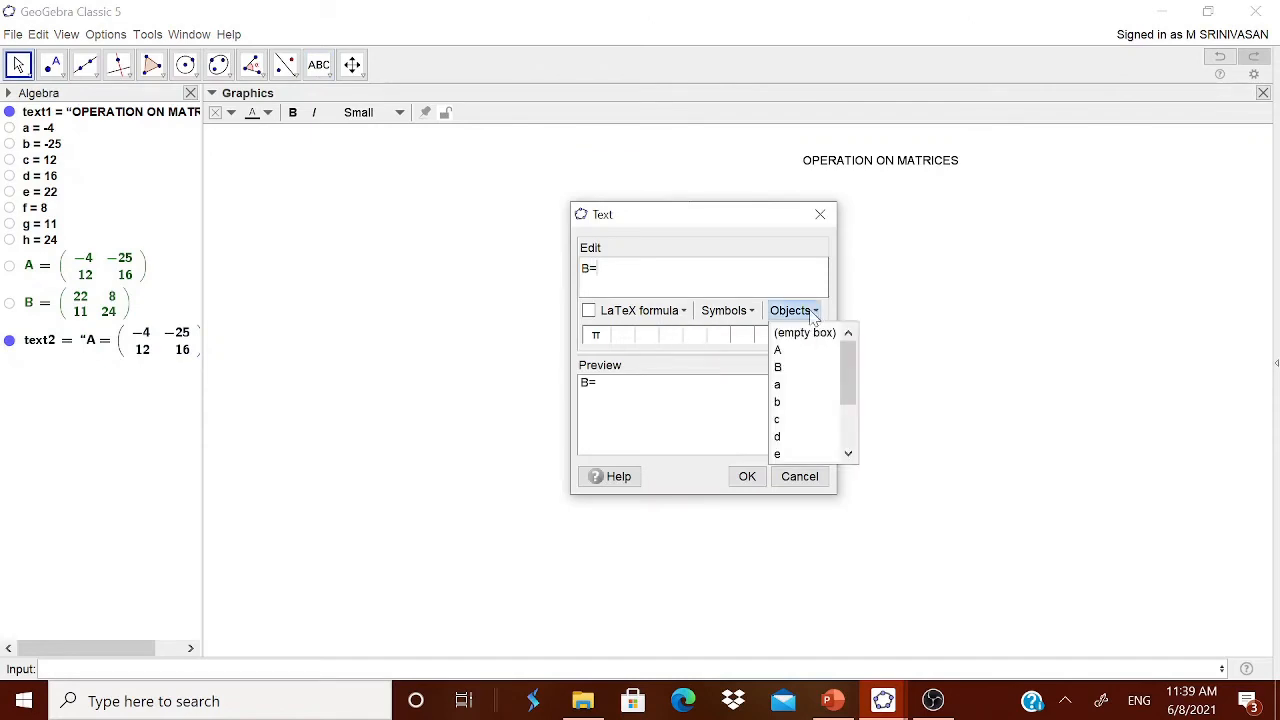
left_click(786, 371)
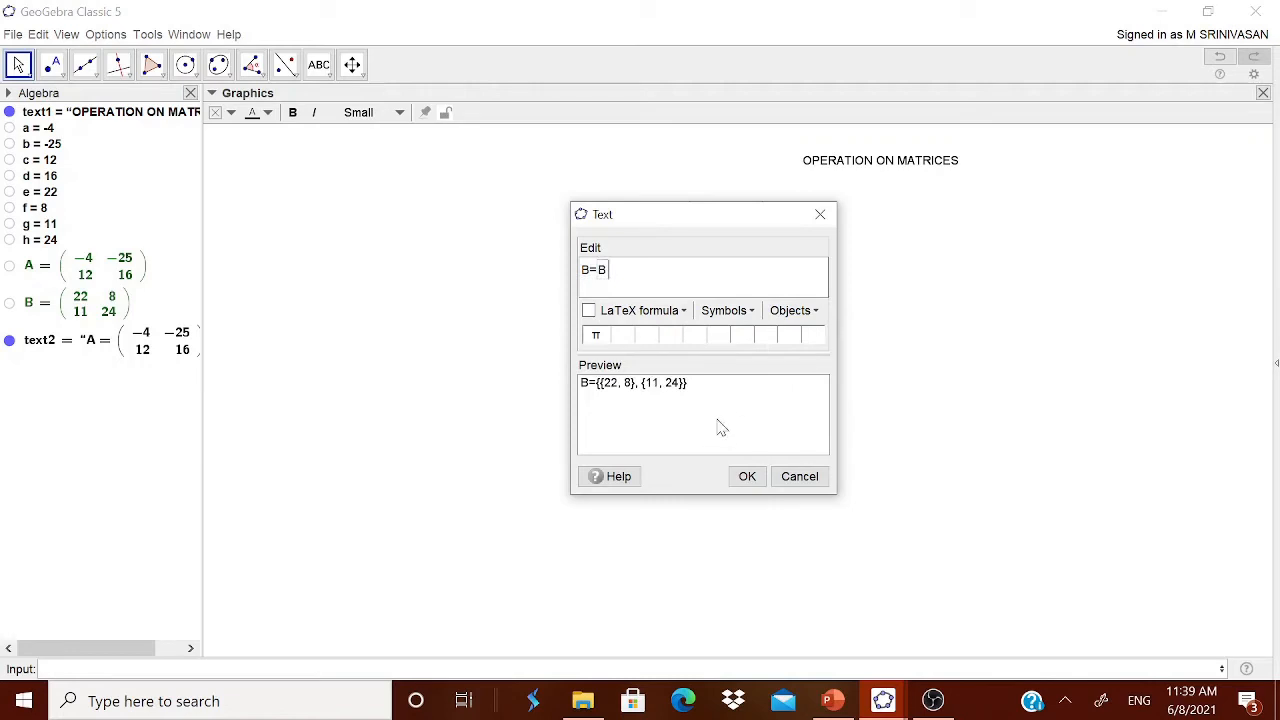
left_click(589, 311)
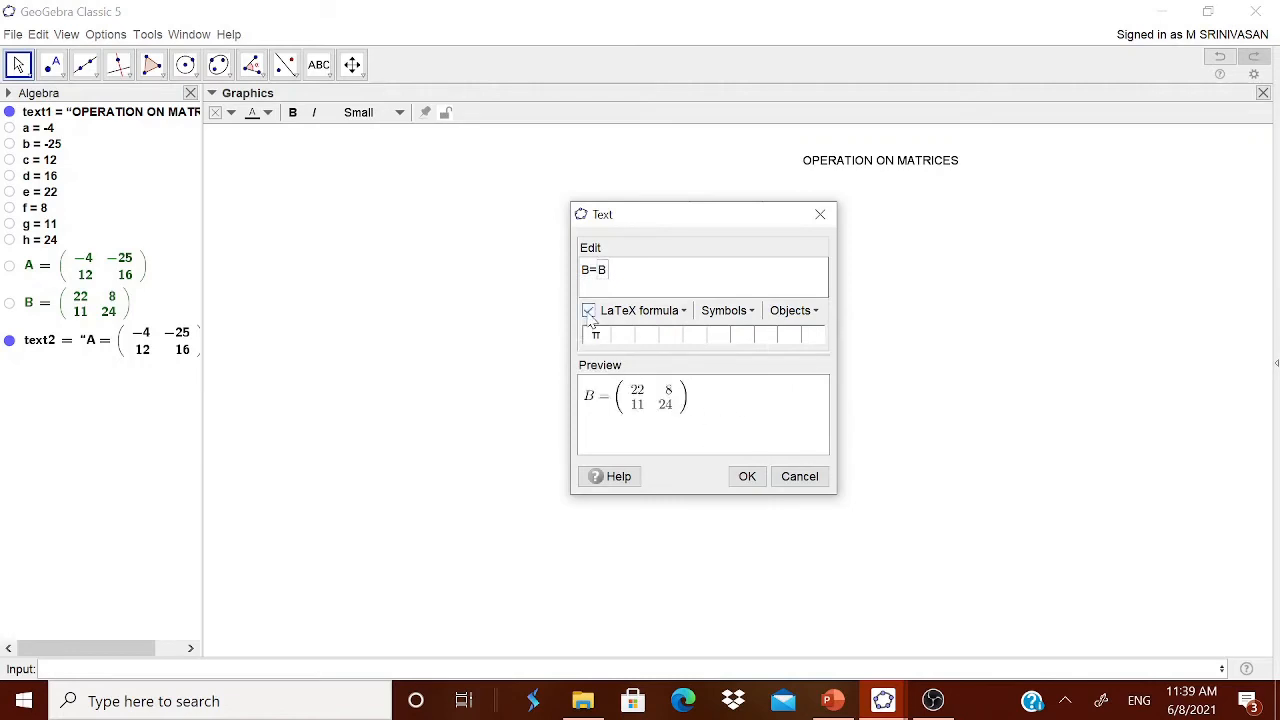
left_click(747, 476)
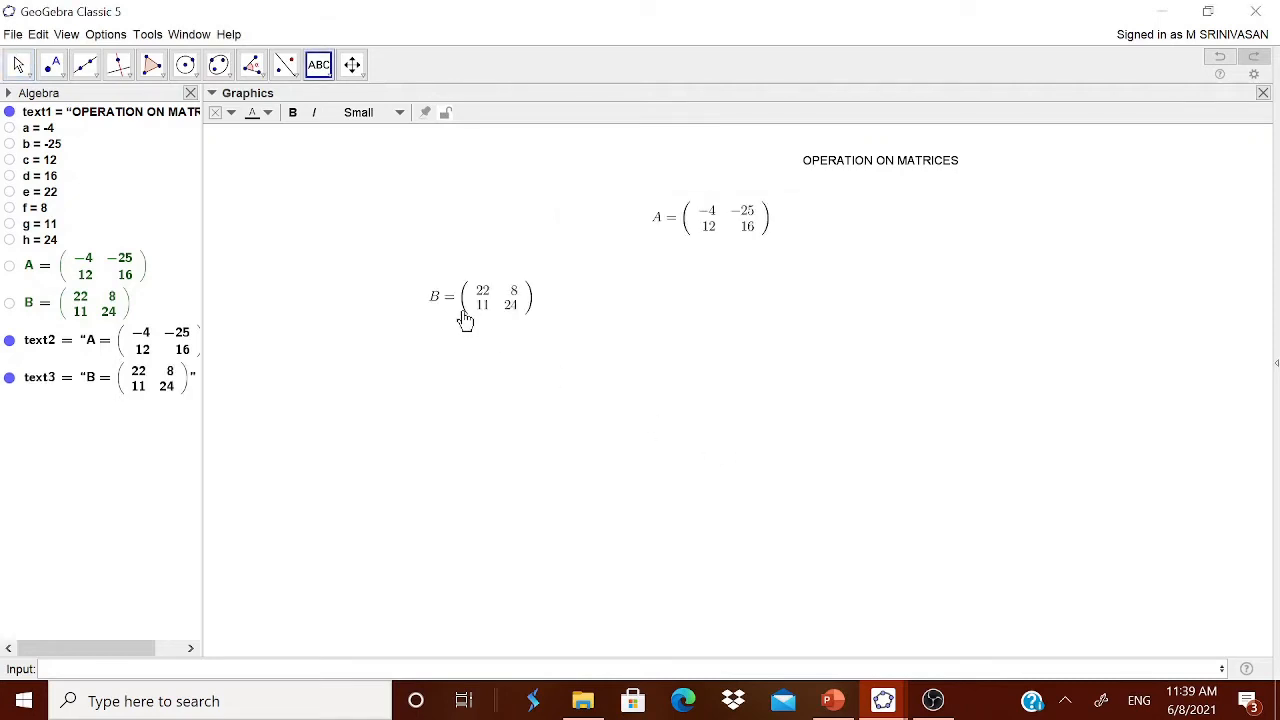
left_click_drag(465, 316, 862, 233)
Compute A+B and display it as a LaTeX text "A + B = " linked to the sum, placed below and well left of matrix A
left_click(82, 669)
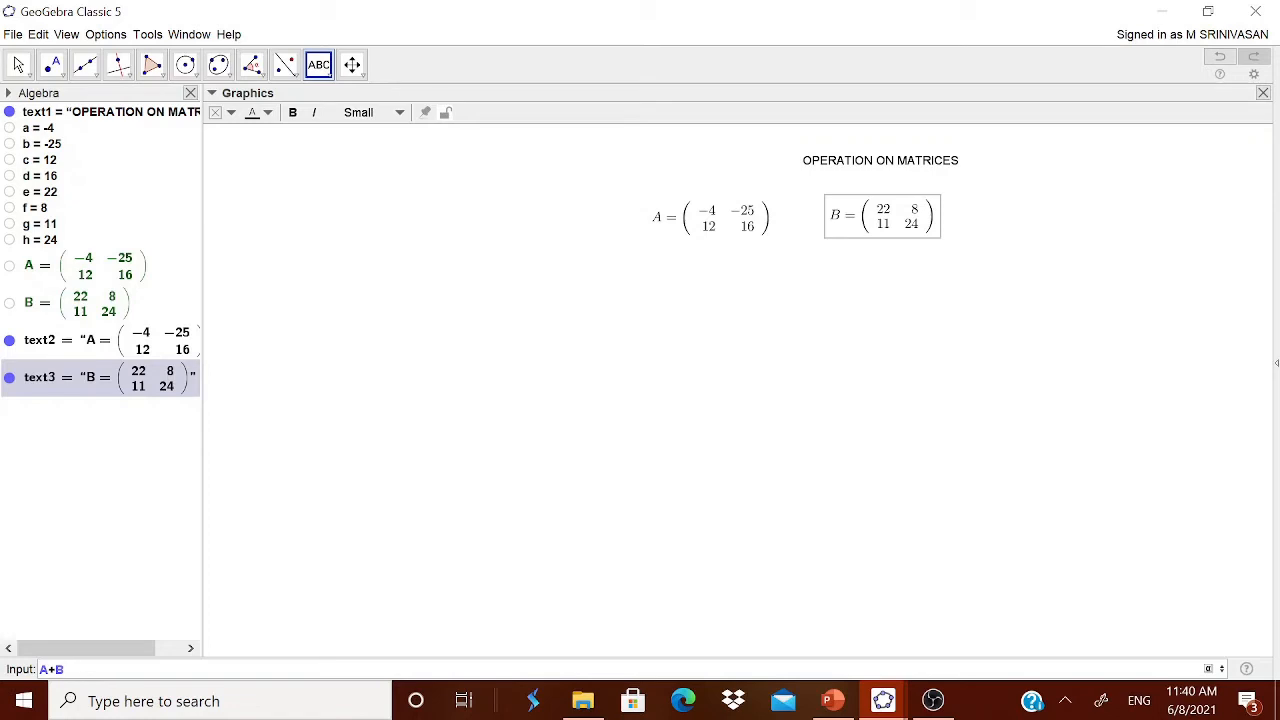
key("Return")
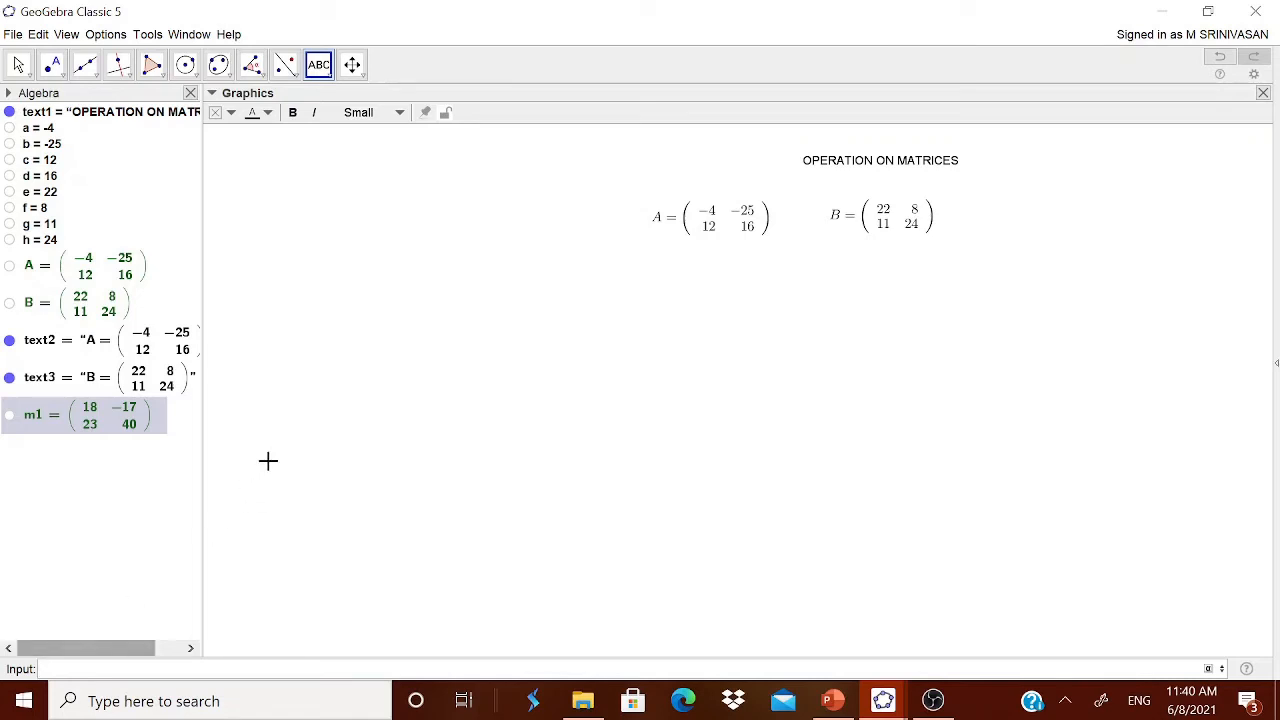
left_click(327, 76)
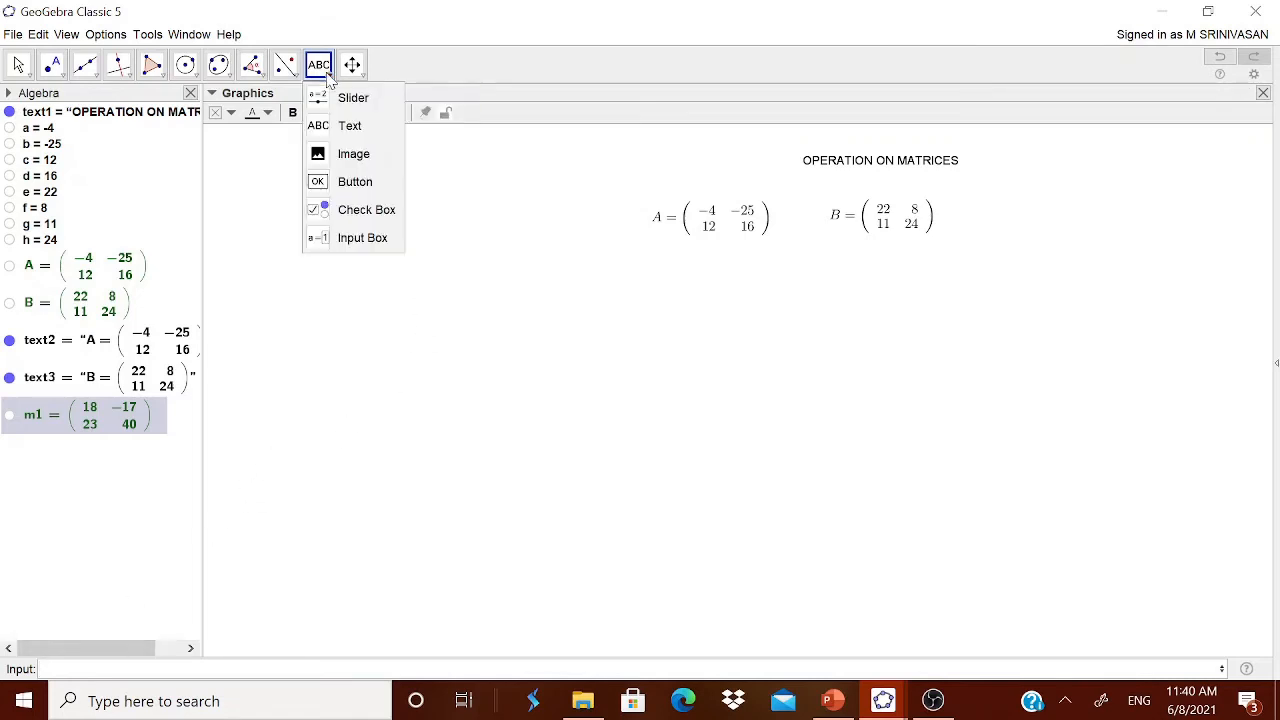
left_click(346, 126)
left_click(499, 380)
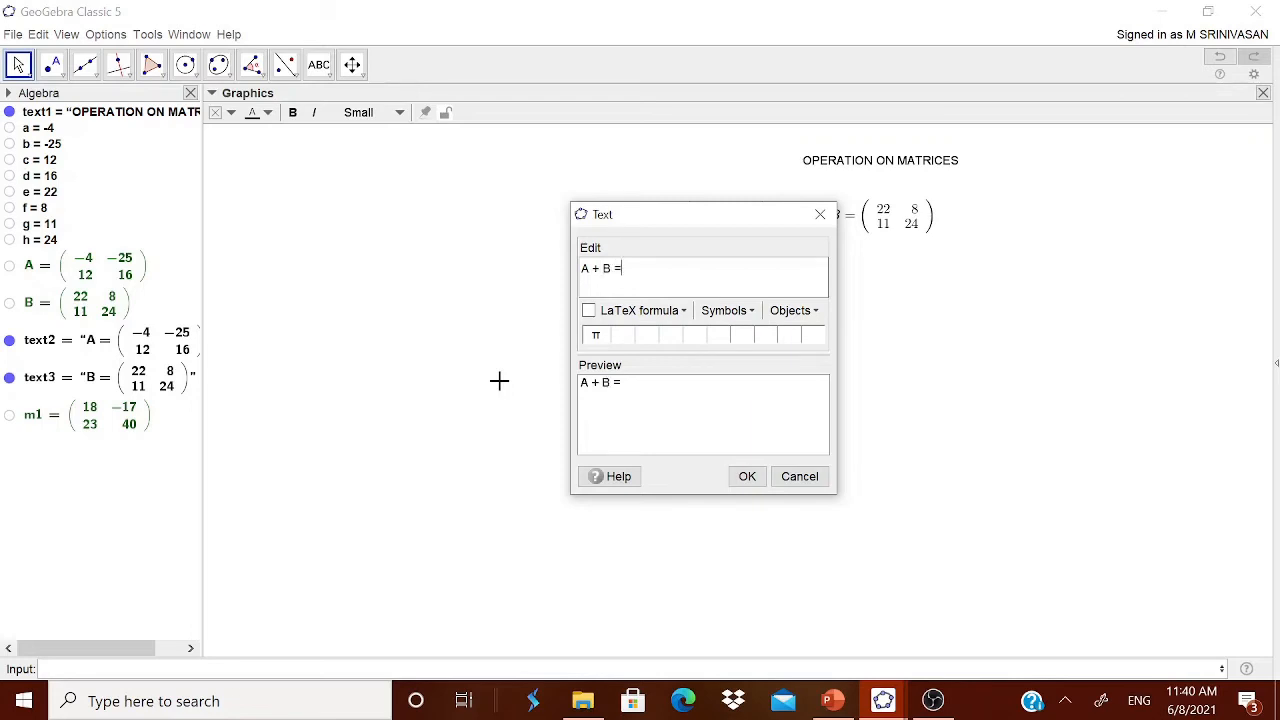
left_click(801, 312)
scroll(814, 440, "down", 3)
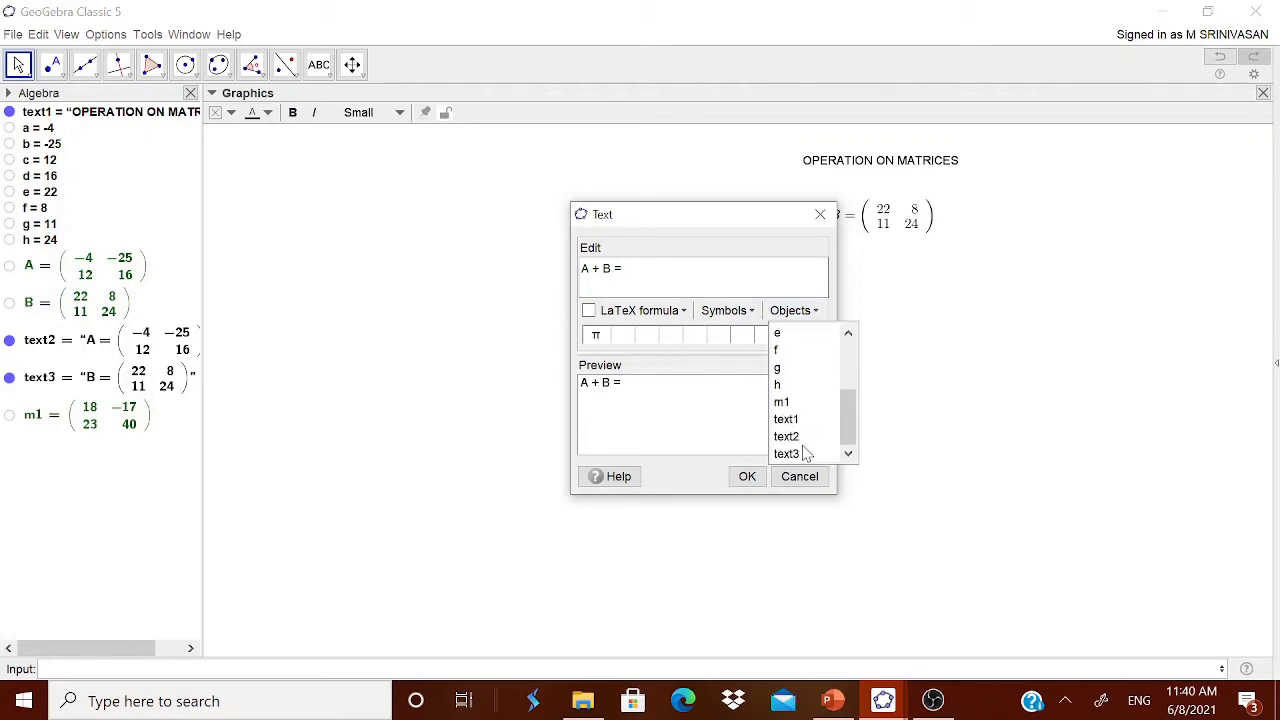
left_click(798, 402)
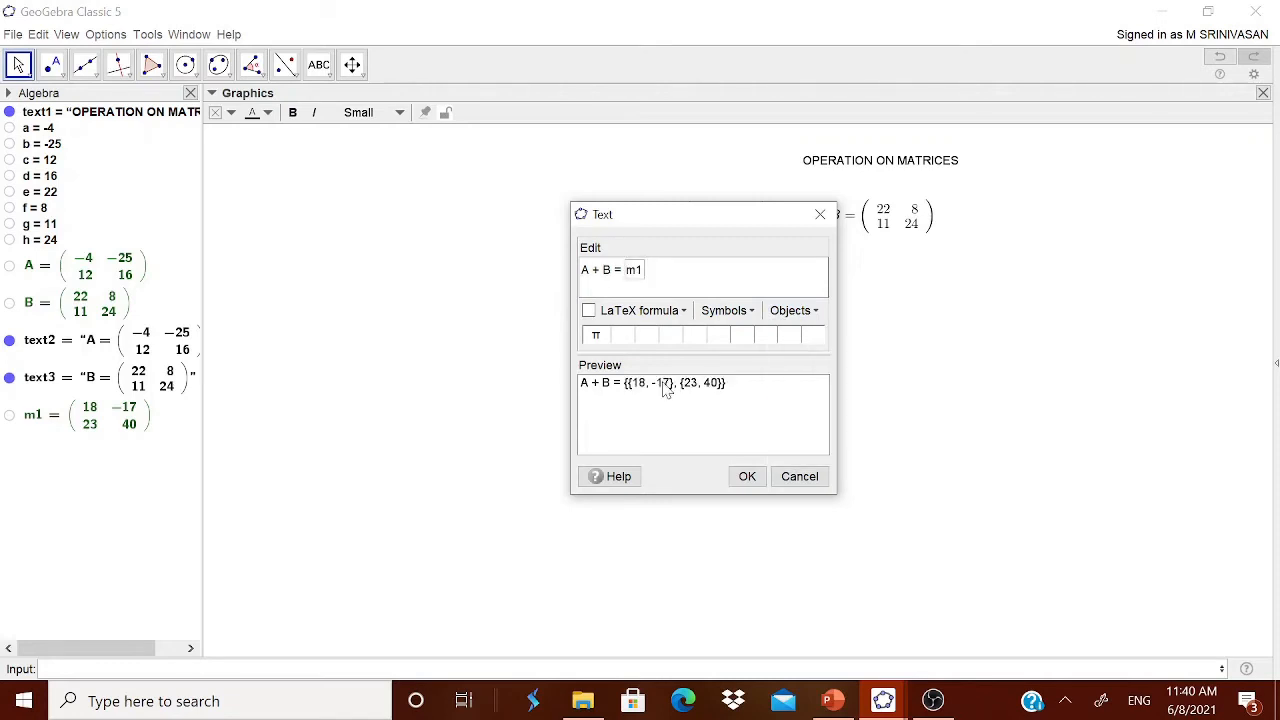
left_click(589, 311)
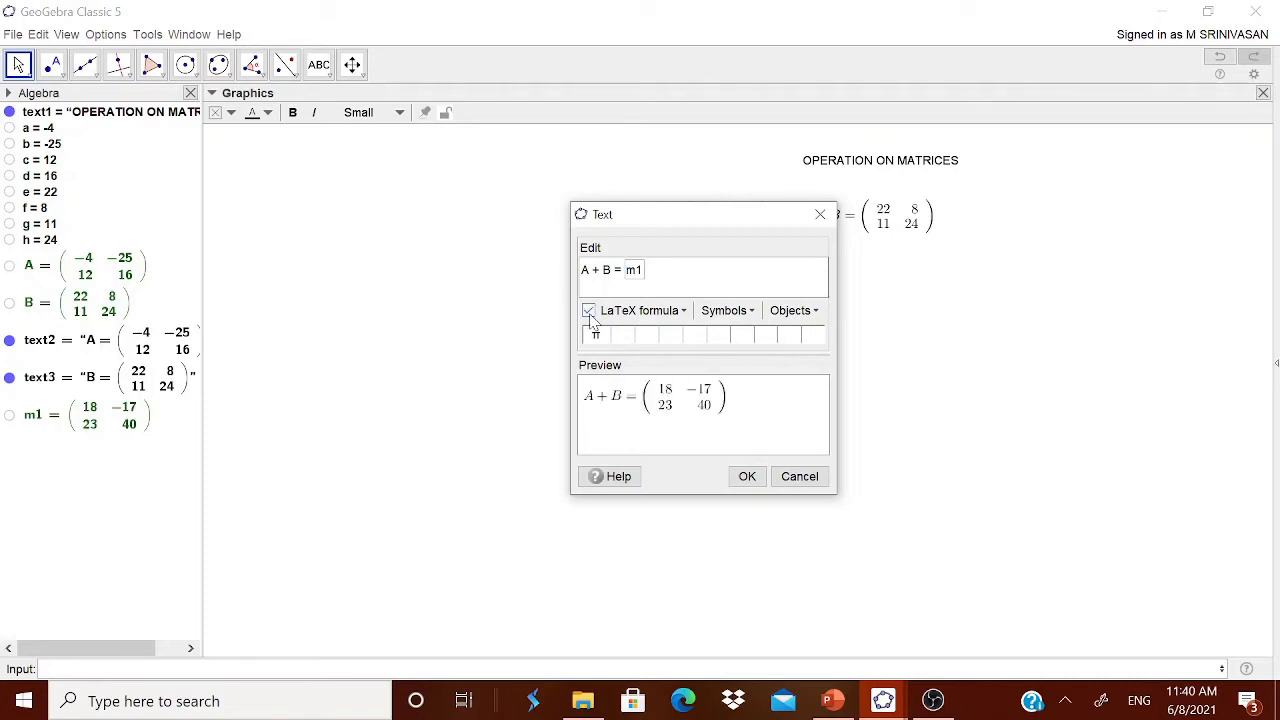
left_click(746, 476)
left_click_drag(610, 410, 413, 319)
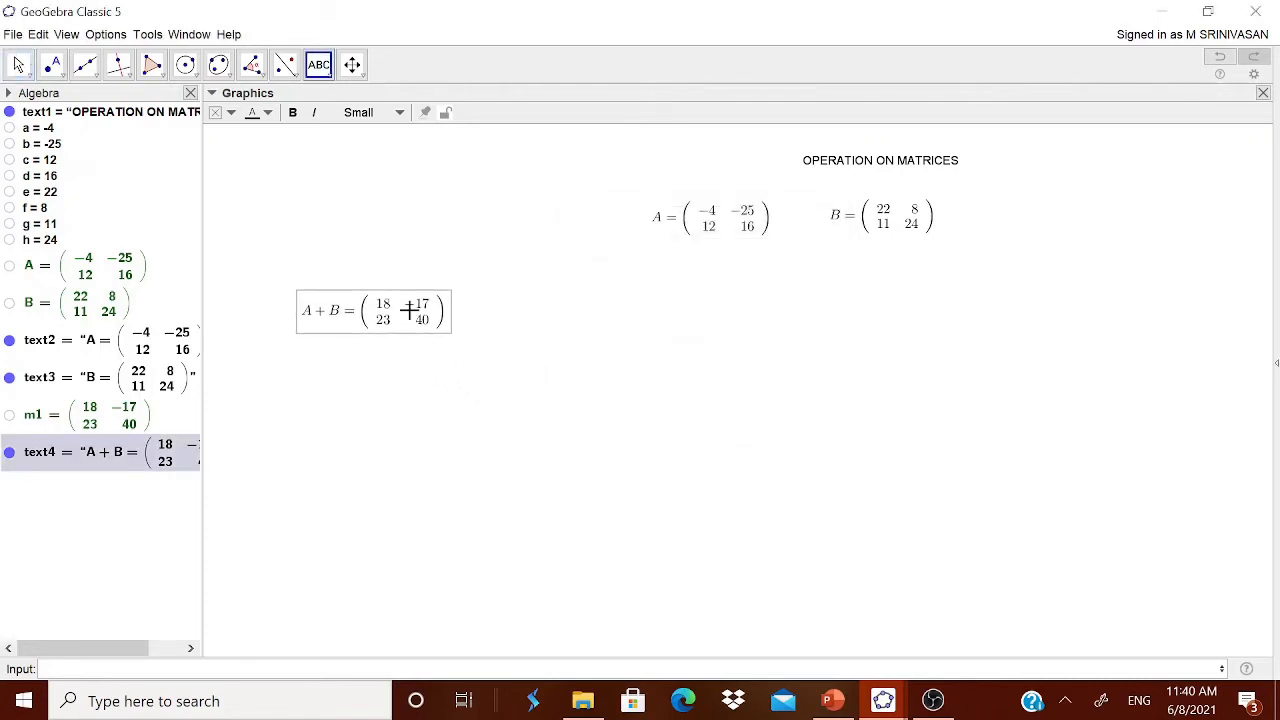
Create a check box captioned "A+B" that shows and hides the A + B text (text4)
left_click(326, 70)
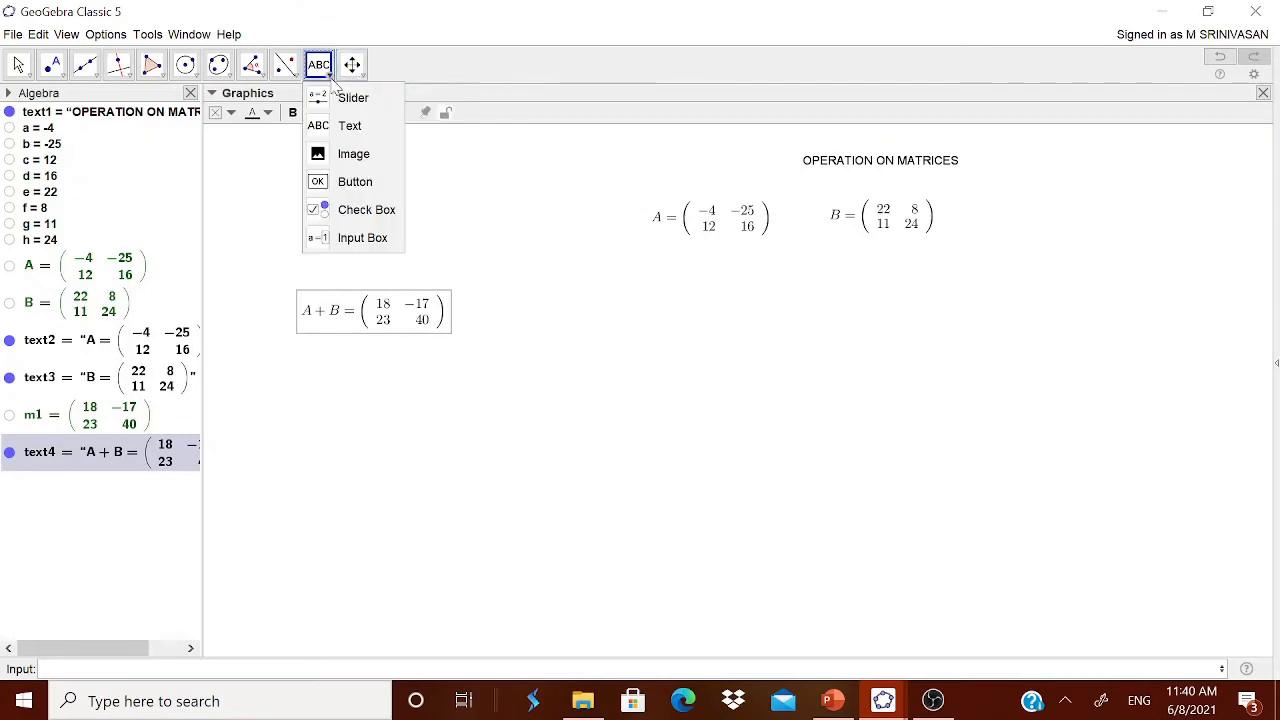
left_click(383, 212)
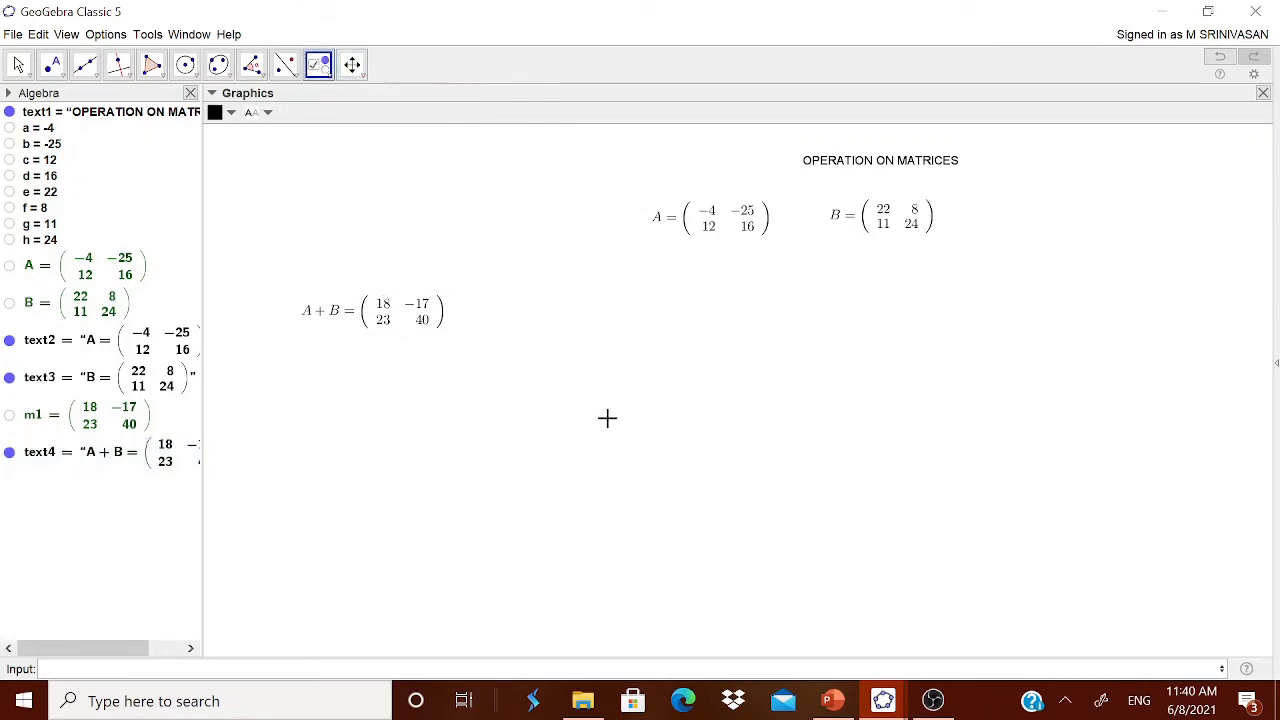
left_click(602, 434)
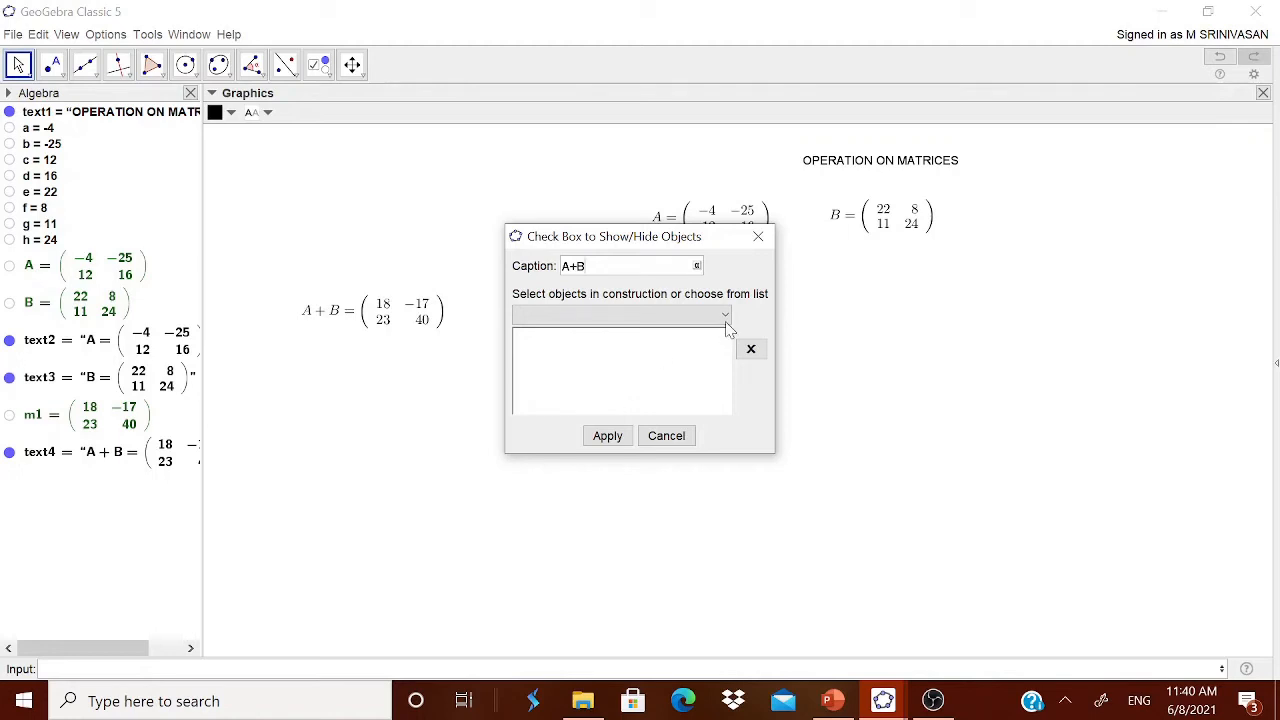
left_click(725, 316)
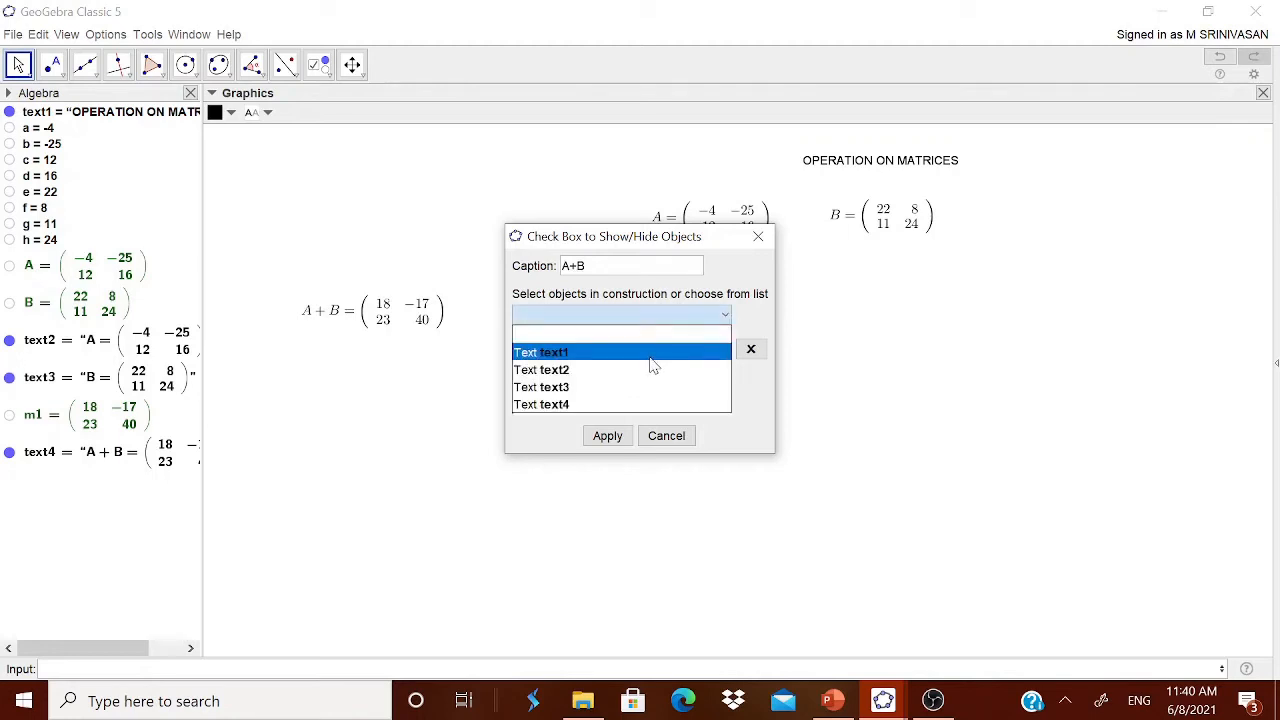
left_click(560, 404)
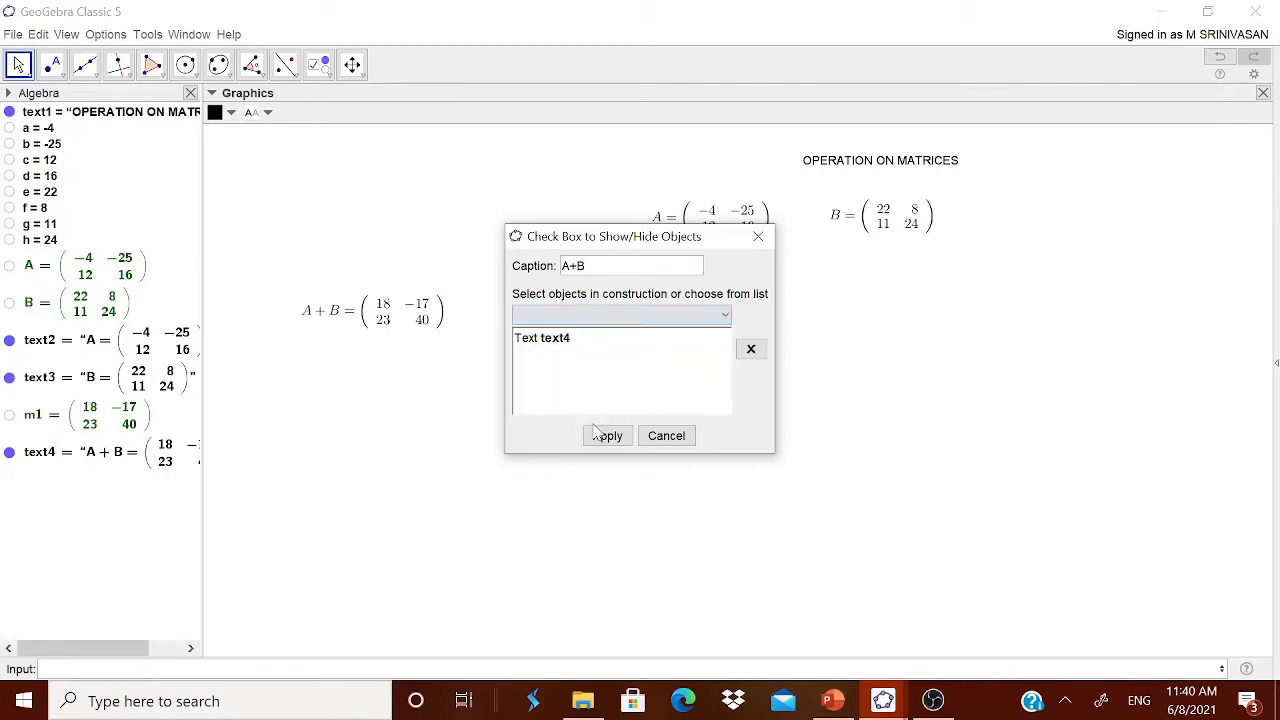
left_click(598, 432)
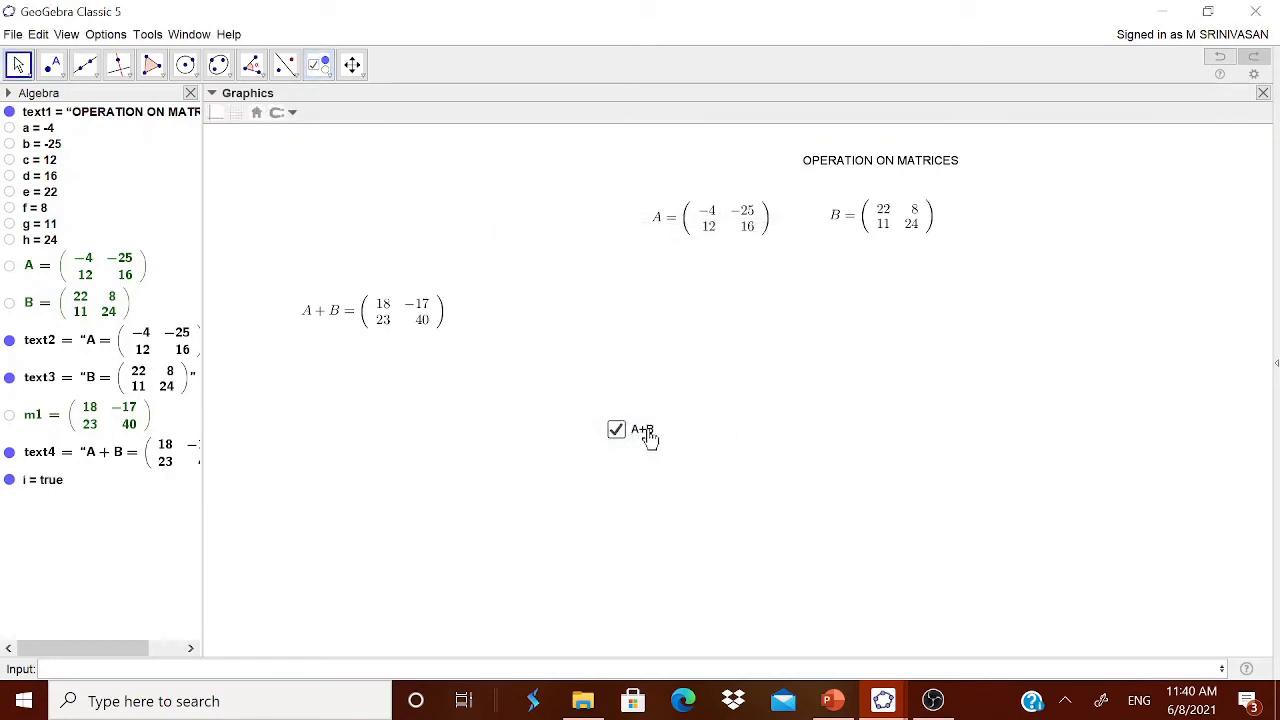
Move the A+B check box to just above the A + B text and deselect it
left_click(642, 436)
left_click(645, 436)
right_click(640, 437)
left_click(665, 497)
left_click_drag(642, 436, 379, 257)
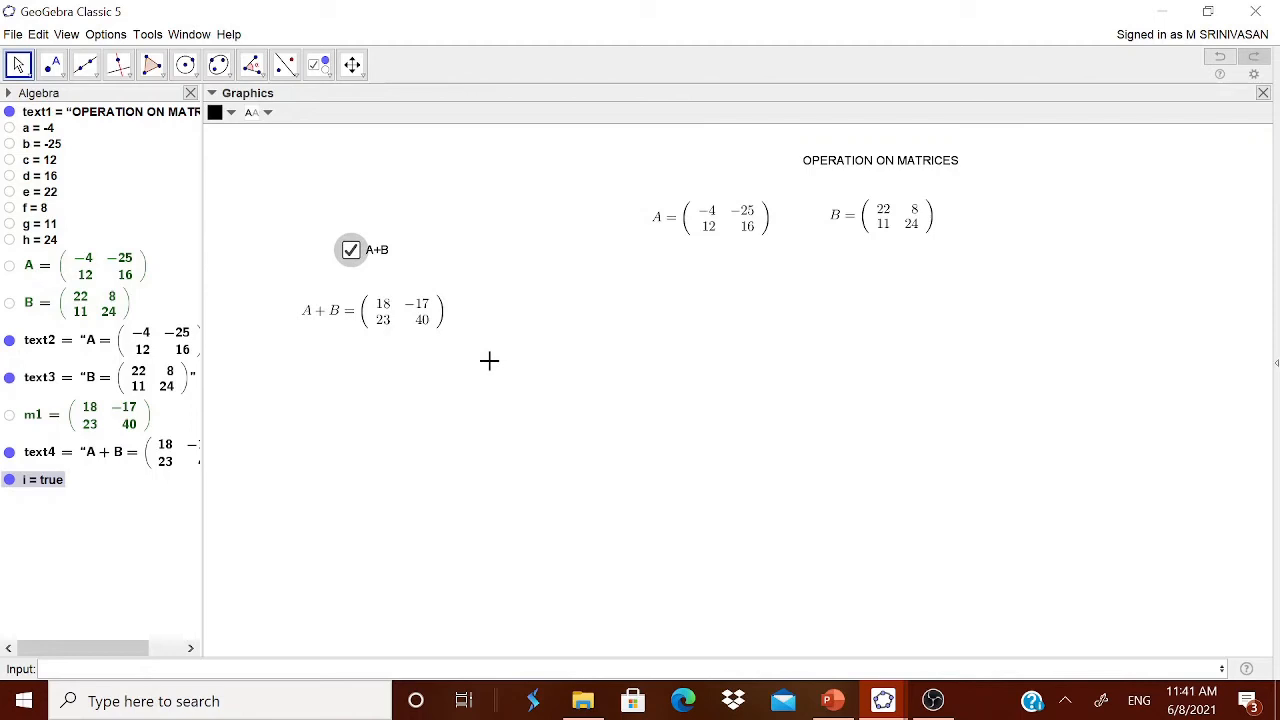
left_click(492, 358)
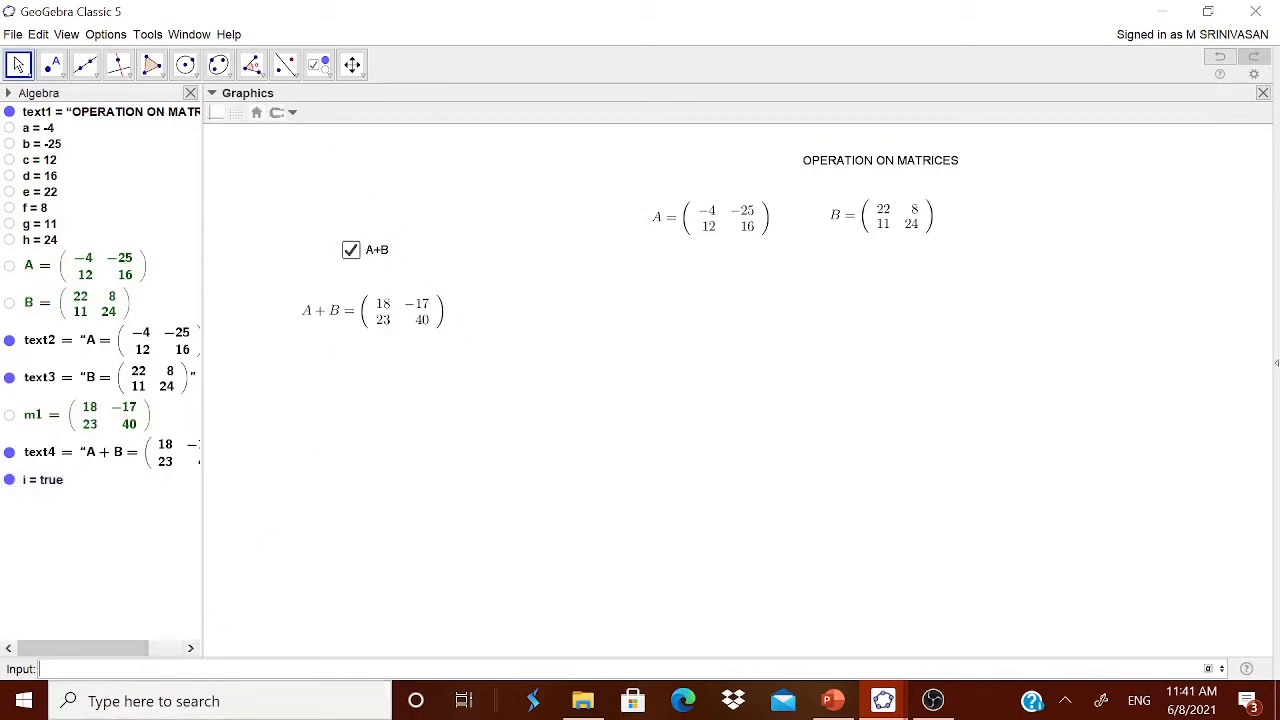
Compute A-B and display it as a LaTeX text "A-B=" linked to the difference, placed below the matrix A text
type("A-B")
key("Return")
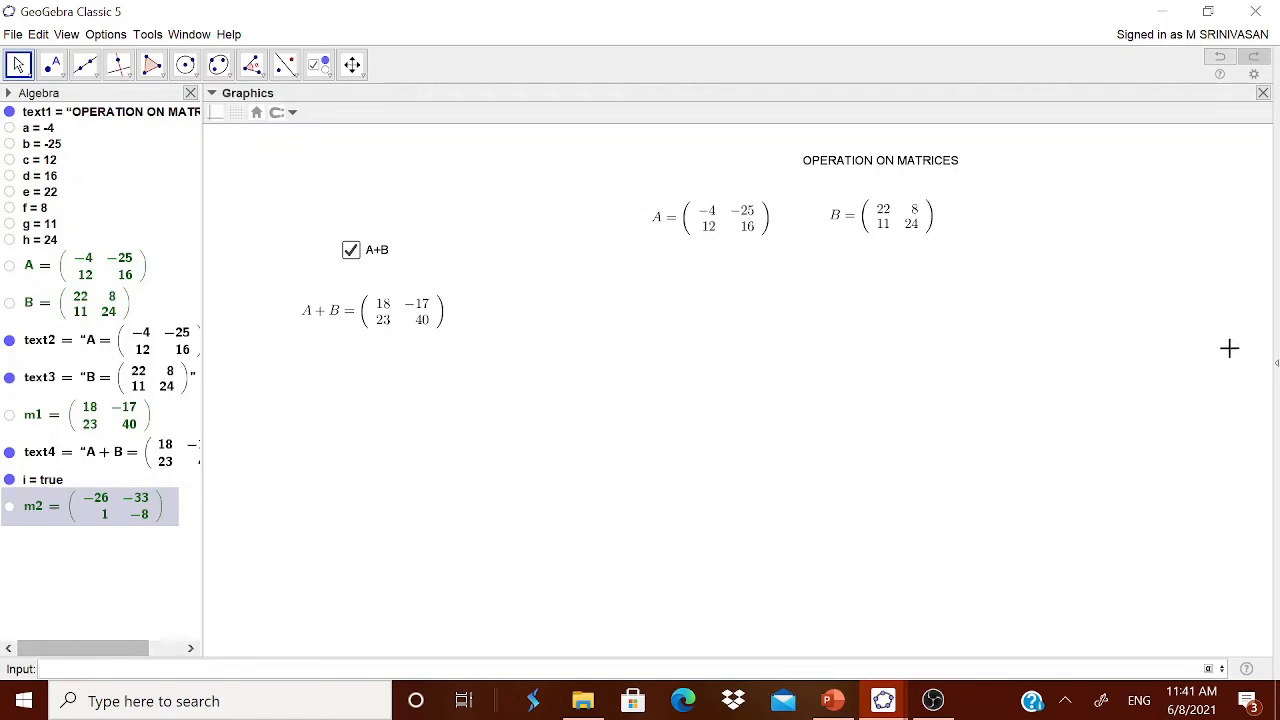
left_click(320, 64)
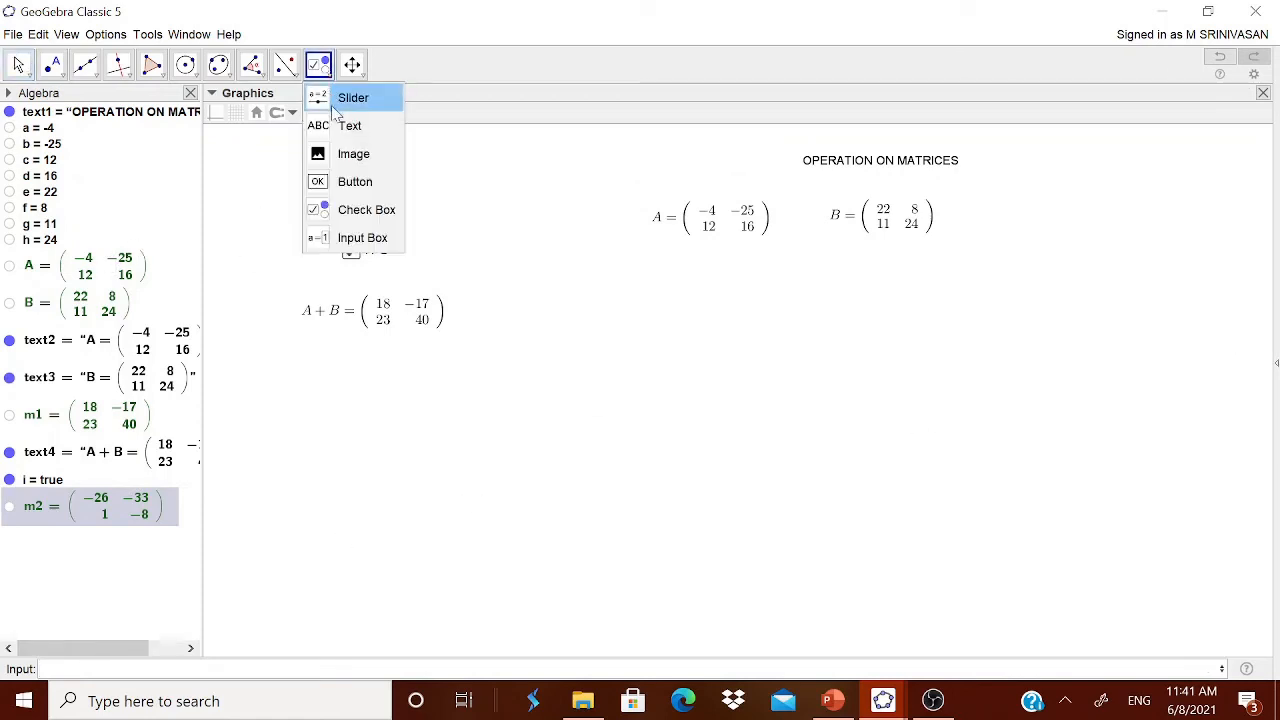
left_click(345, 124)
left_click(677, 335)
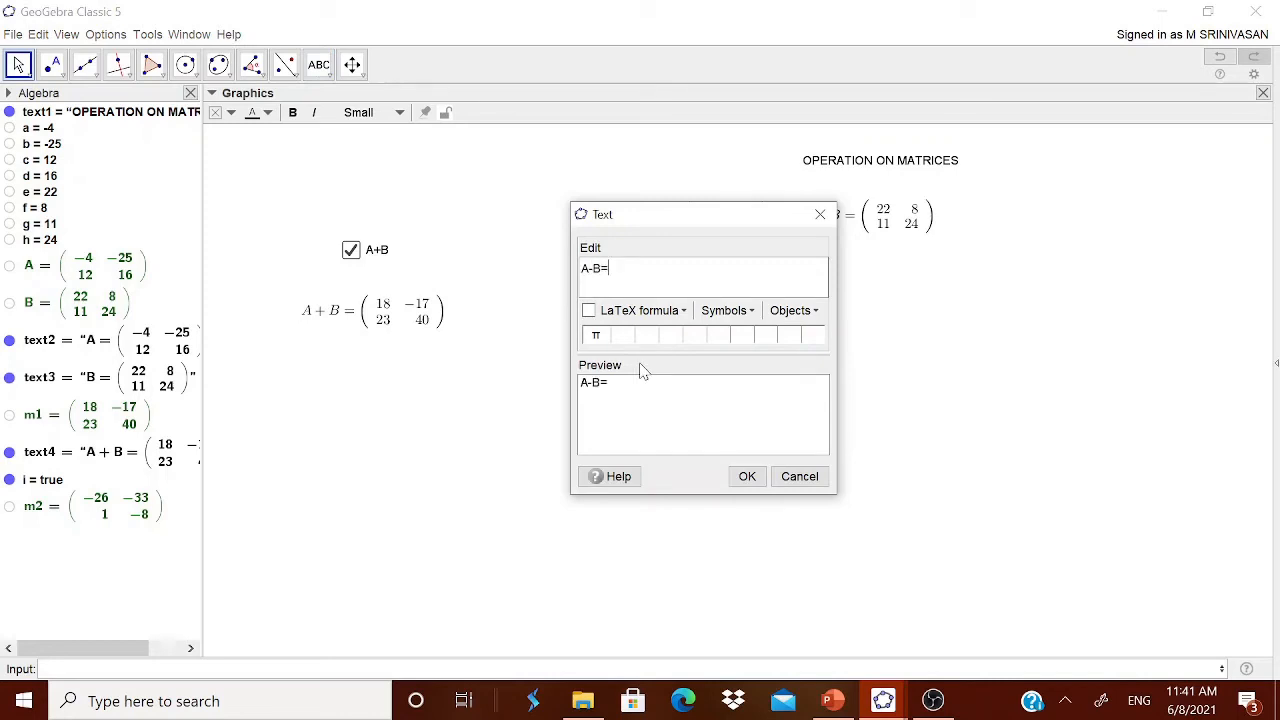
left_click(792, 311)
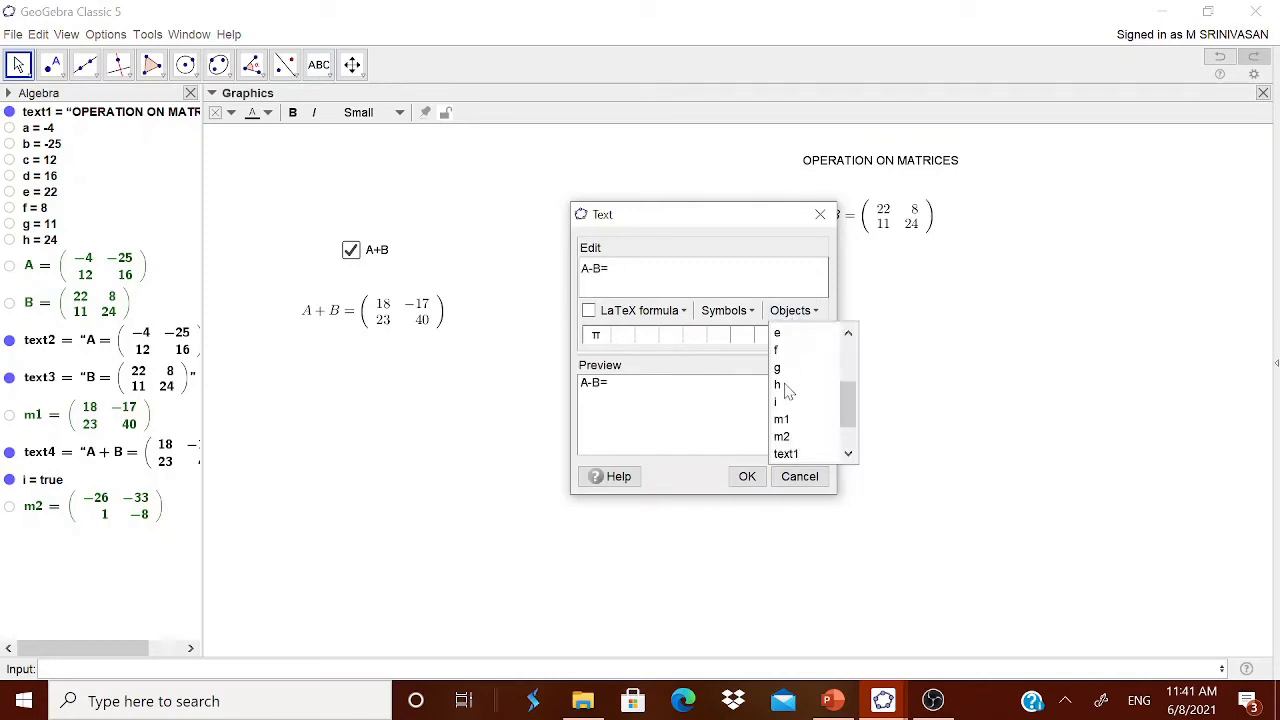
left_click(783, 437)
left_click(589, 311)
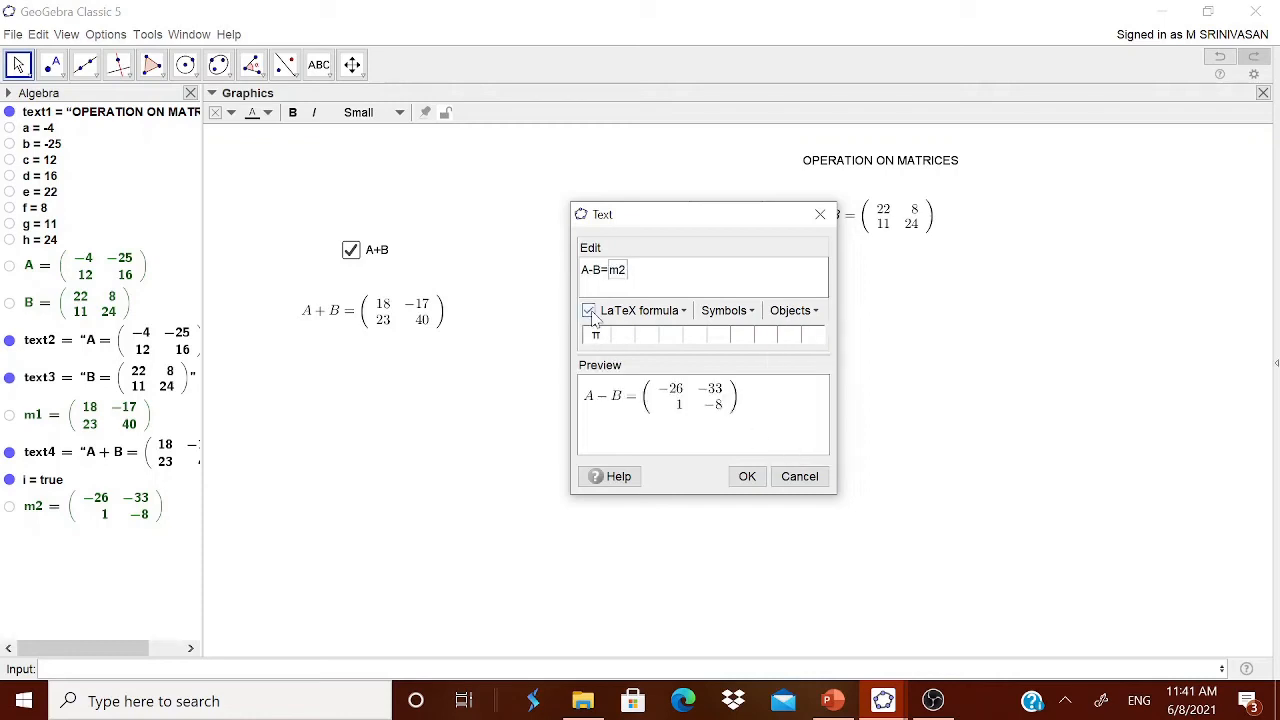
left_click(746, 477)
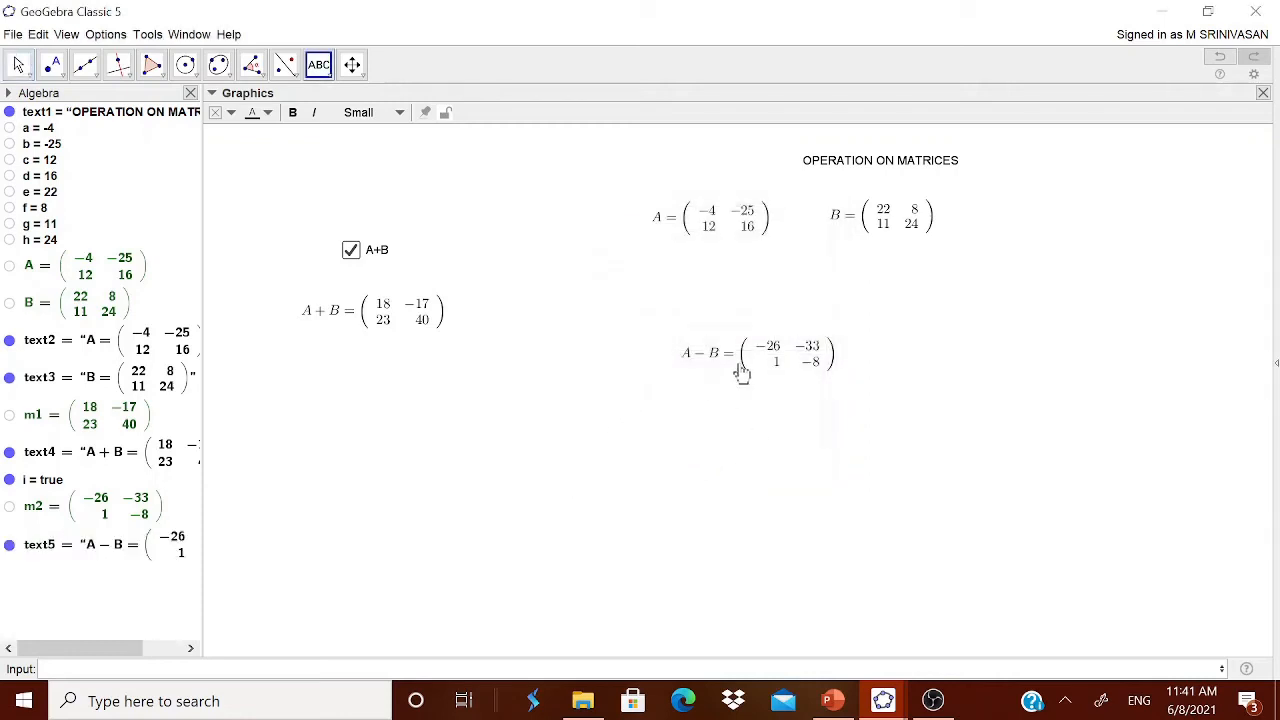
left_click_drag(742, 372, 666, 319)
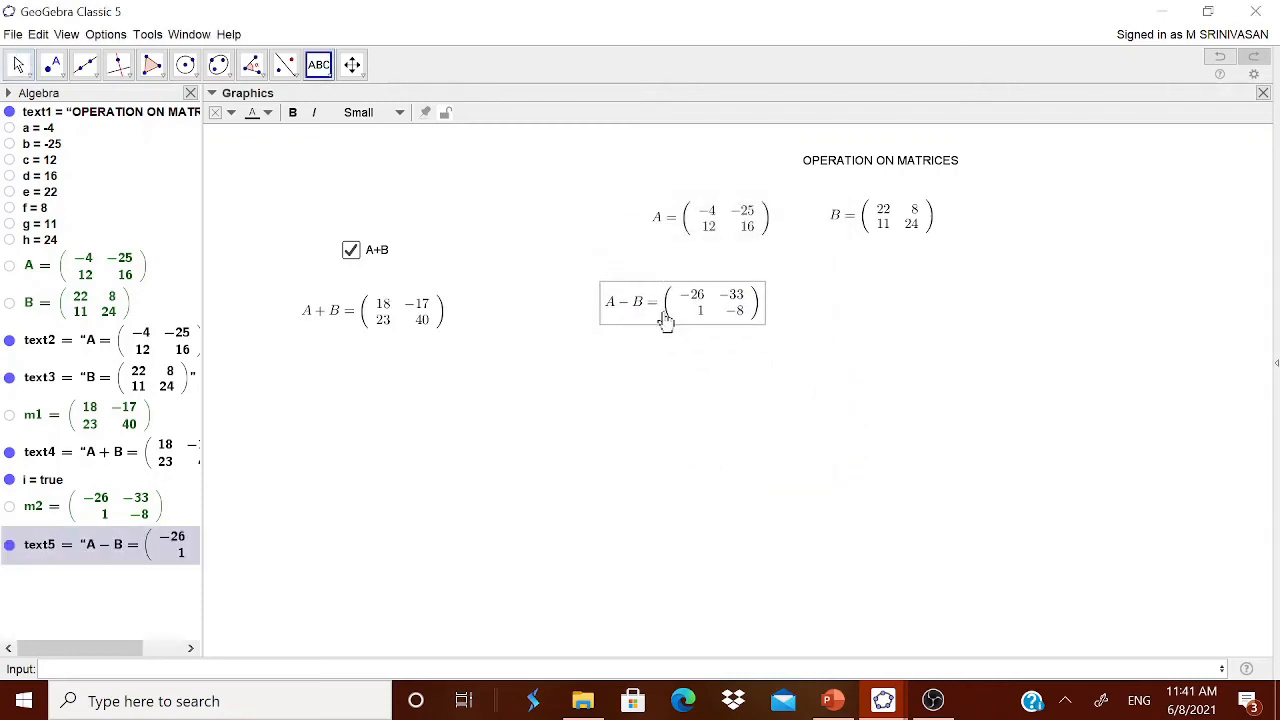
Hide the A + B text by unticking its check box
left_click(387, 333)
left_click(351, 251)
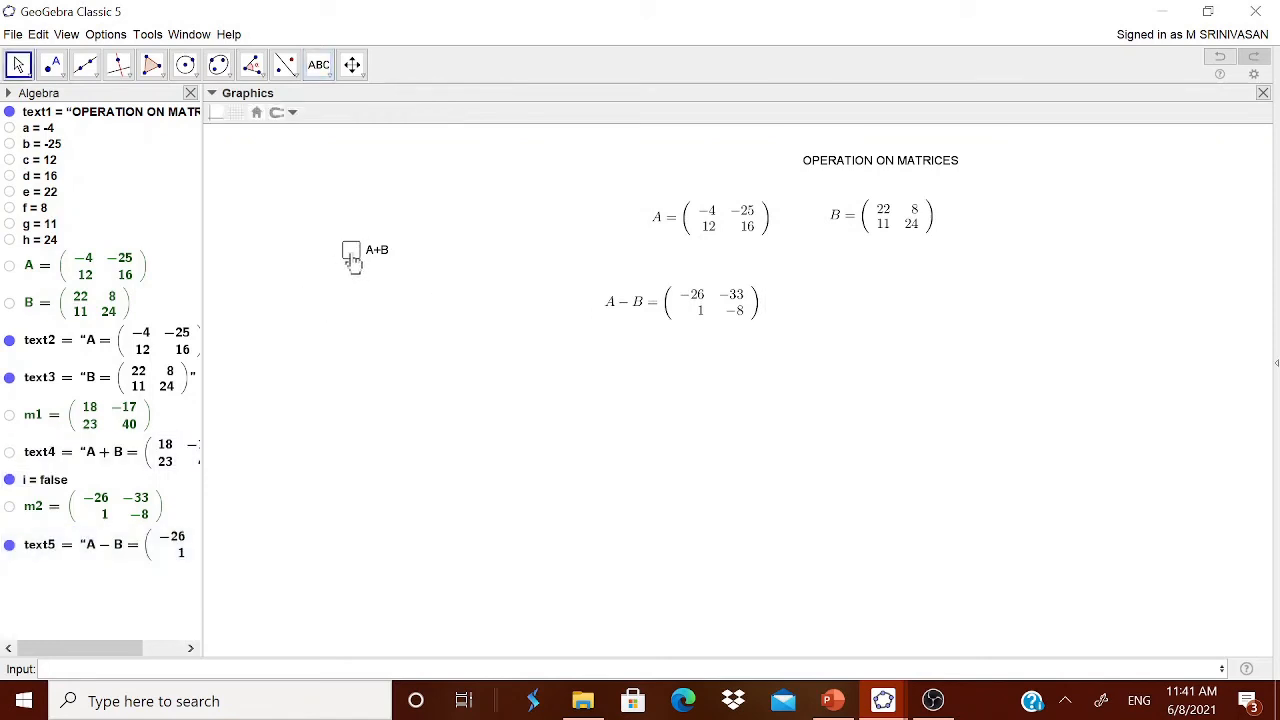
Create a check box captioned "A-B" that shows and hides the A − B text (text5)
left_click(320, 66)
left_click(345, 206)
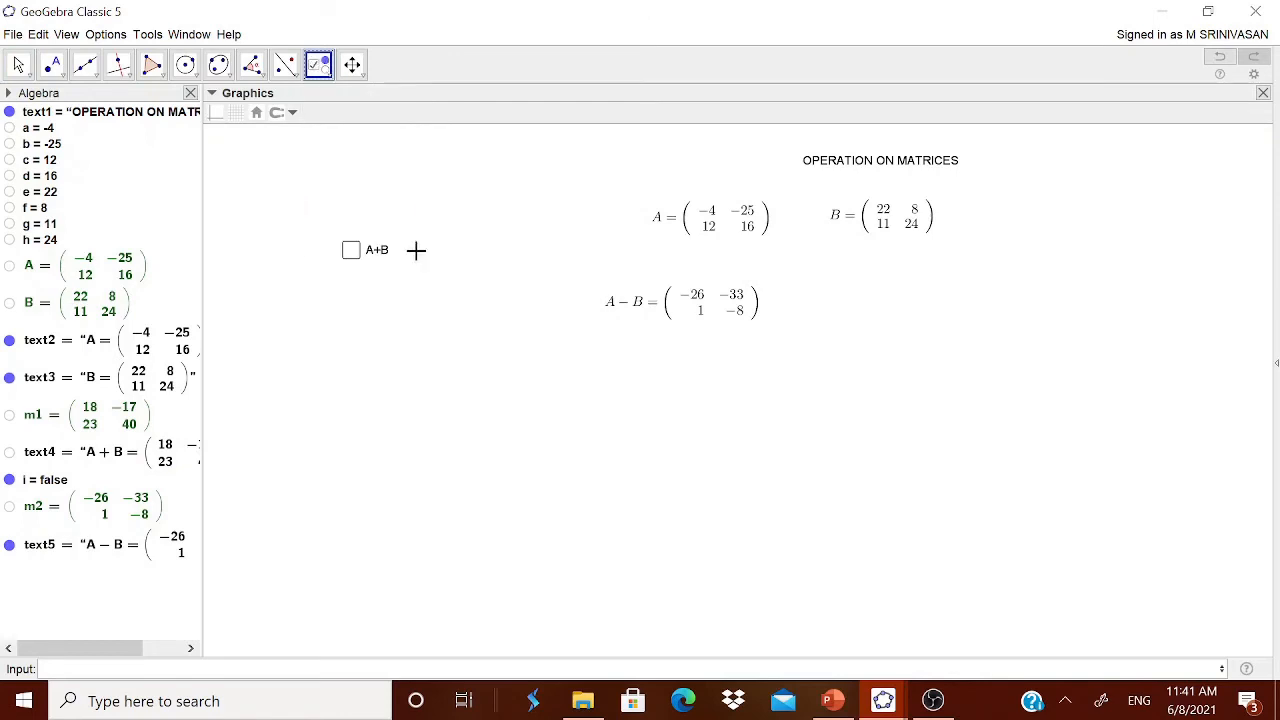
left_click(596, 428)
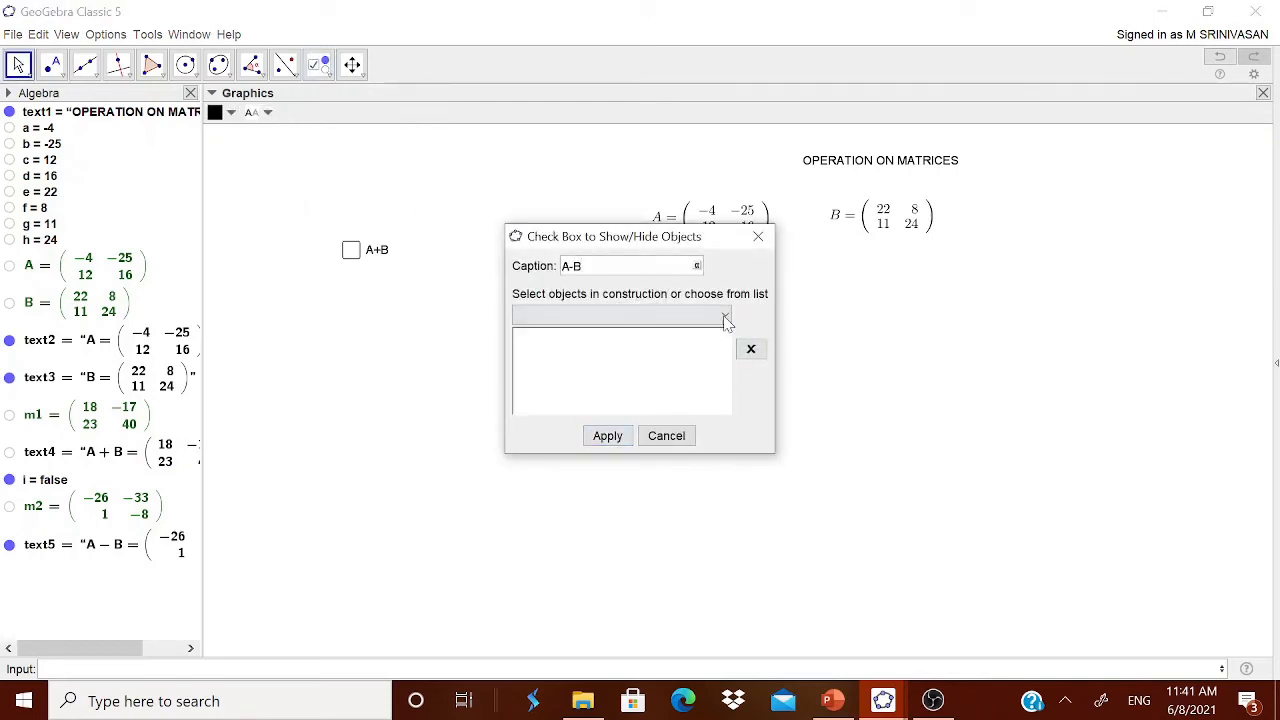
left_click(725, 316)
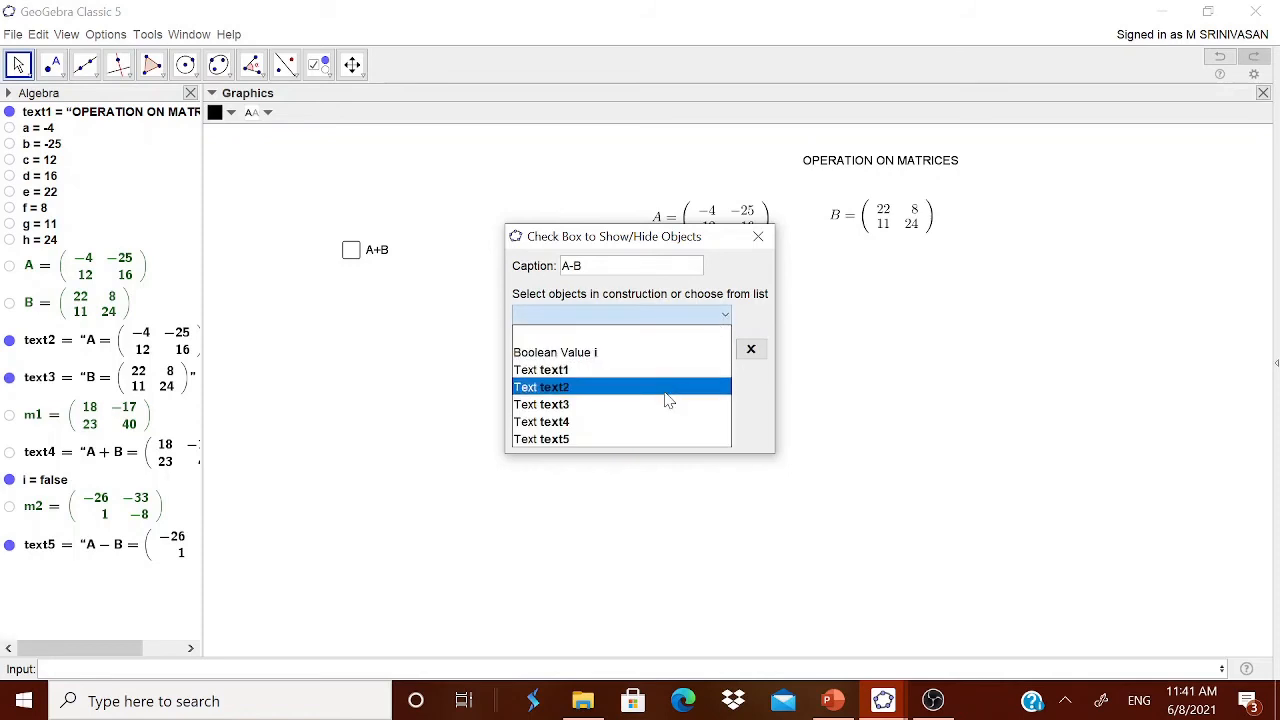
left_click(569, 440)
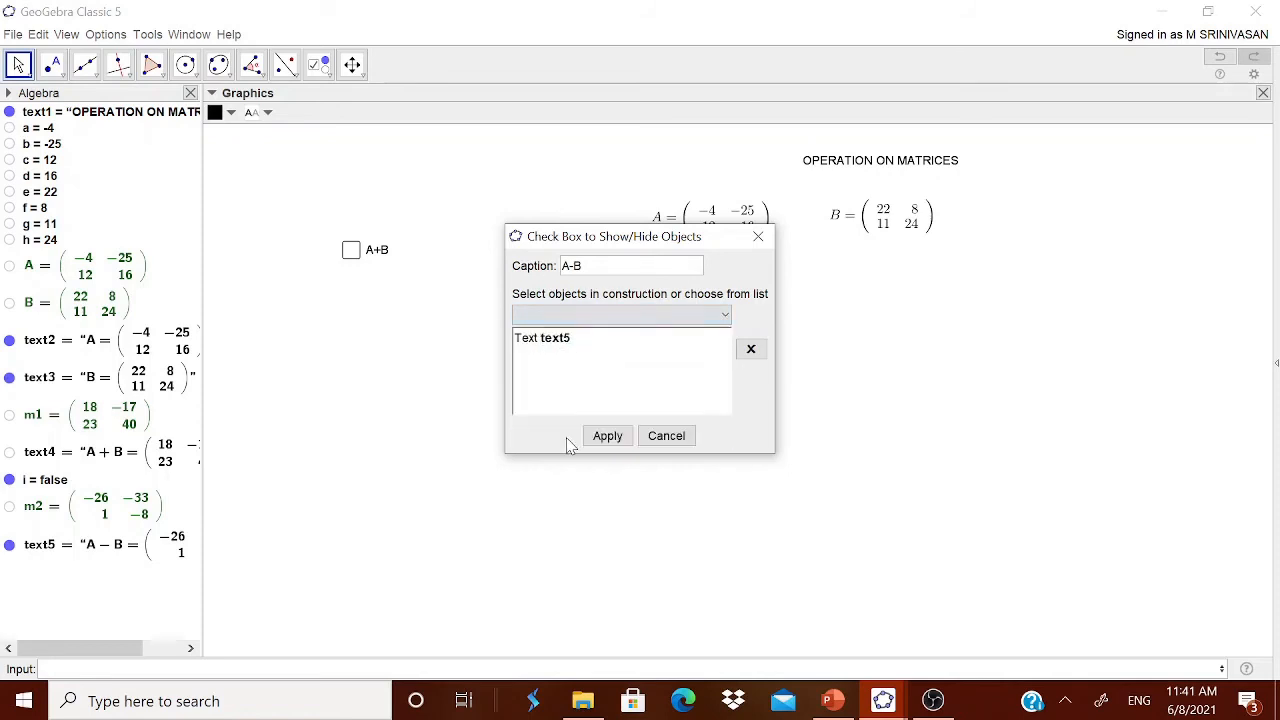
left_click(607, 436)
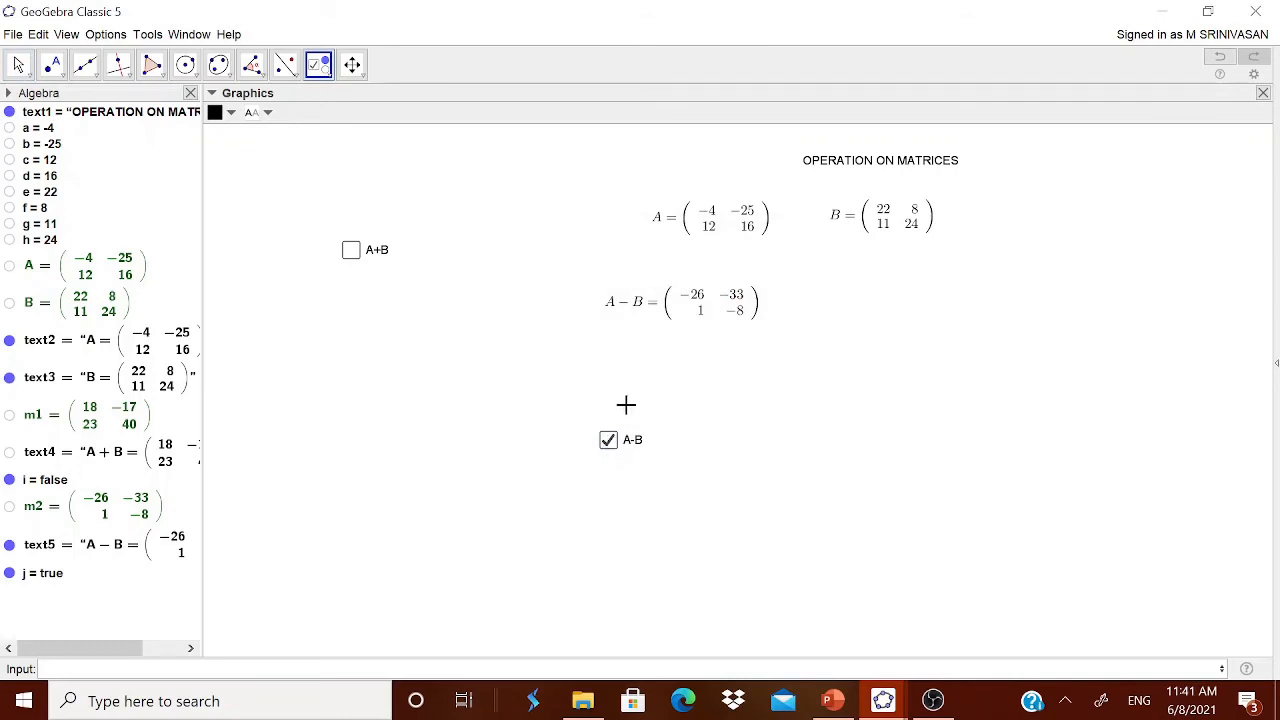
Move the A-B check box to just above the A − B text
right_click(626, 452)
left_click(656, 511)
left_click_drag(633, 450, 611, 256)
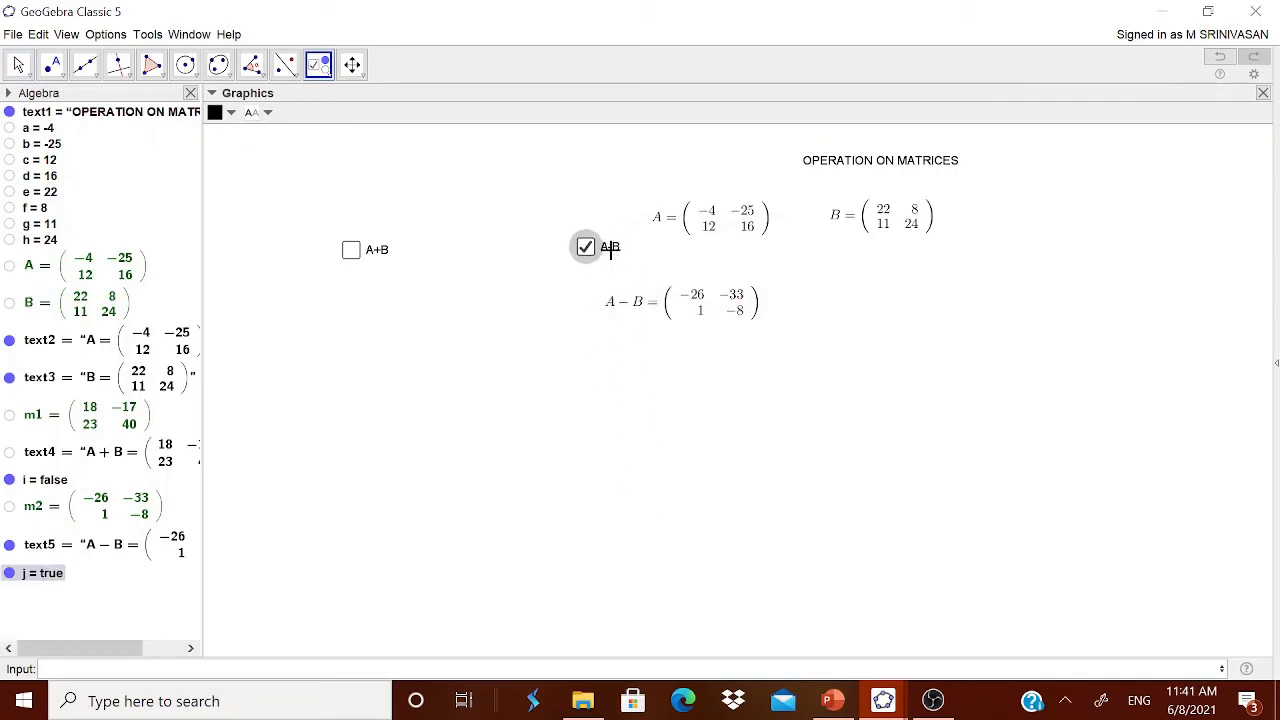
Untick the A-B check box and test both check boxes by switching the A + B and A − B texts on and off
left_click(587, 250)
left_click(664, 432)
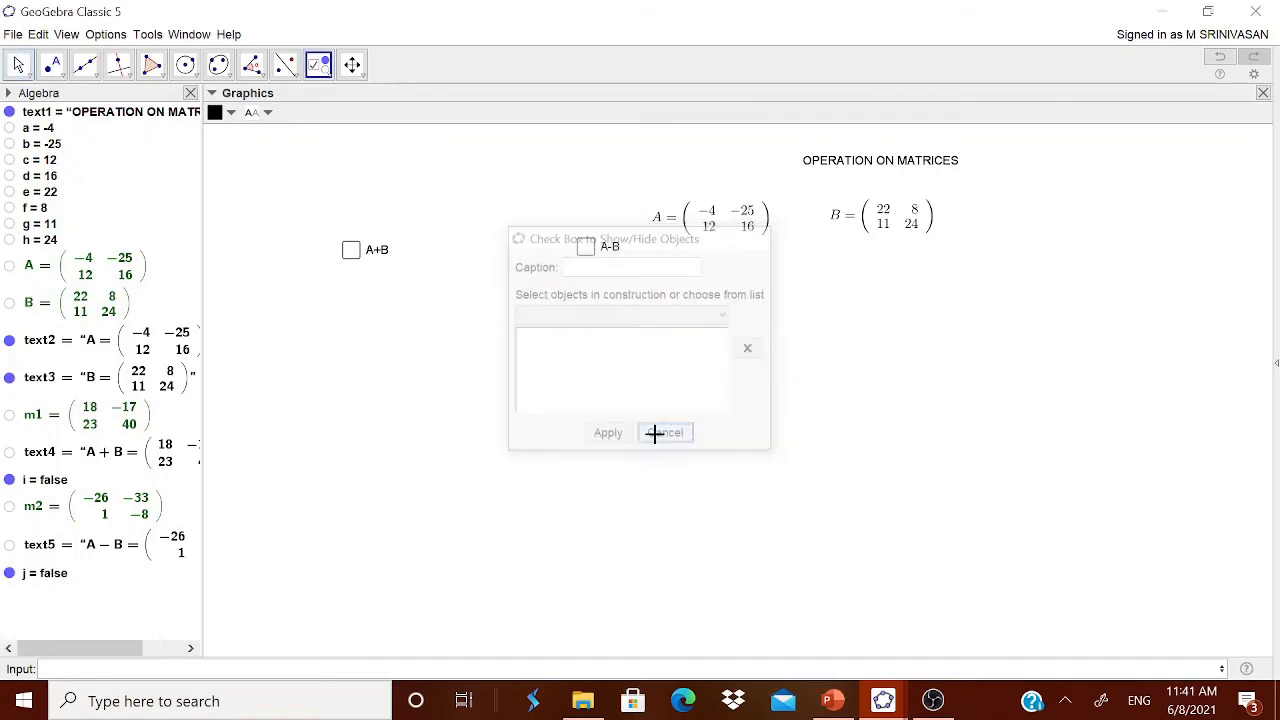
left_click(351, 253)
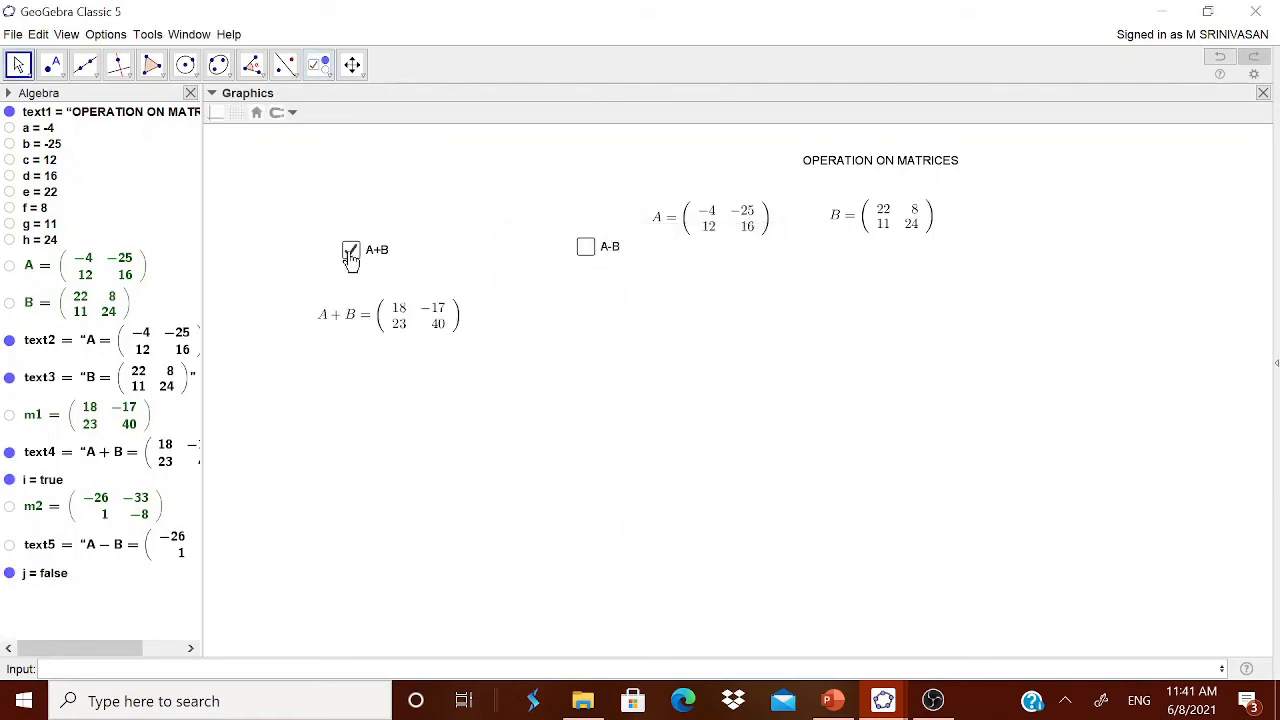
left_click(351, 252)
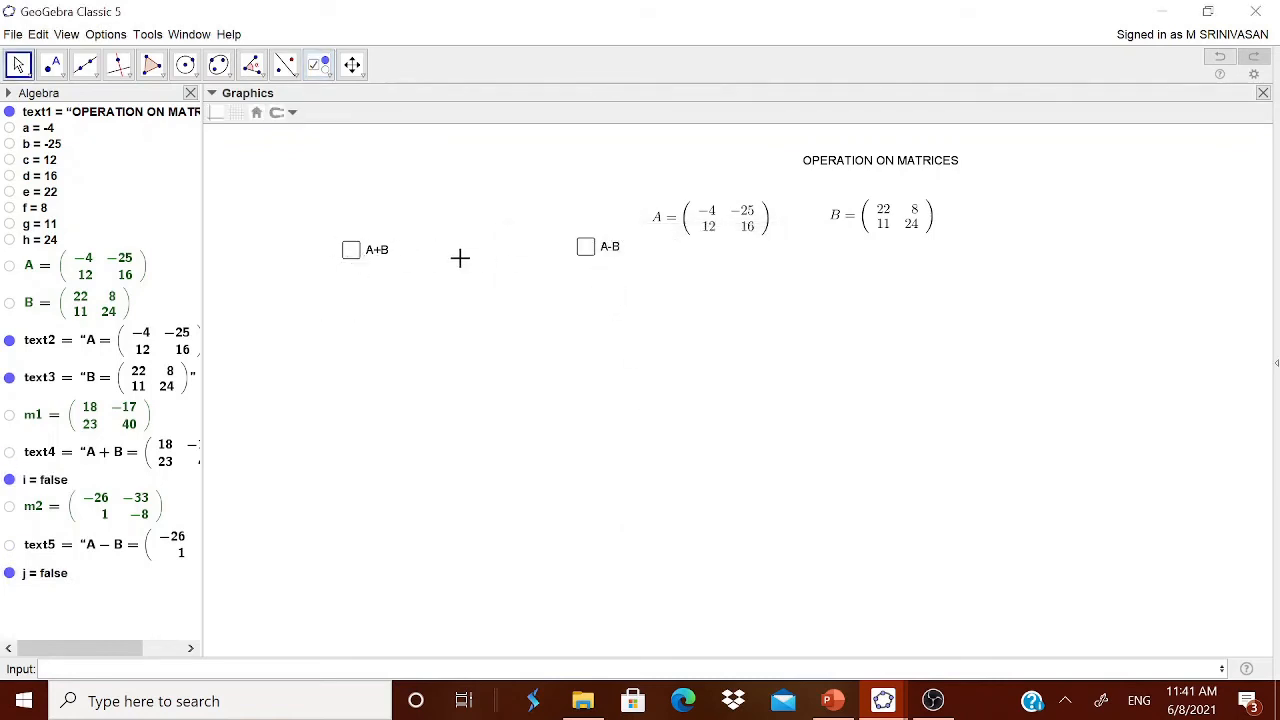
left_click(587, 250)
left_click(587, 249)
Create a number slider k from 1 to 10, place it above the A+B check box and set it to 3
left_click(318, 64)
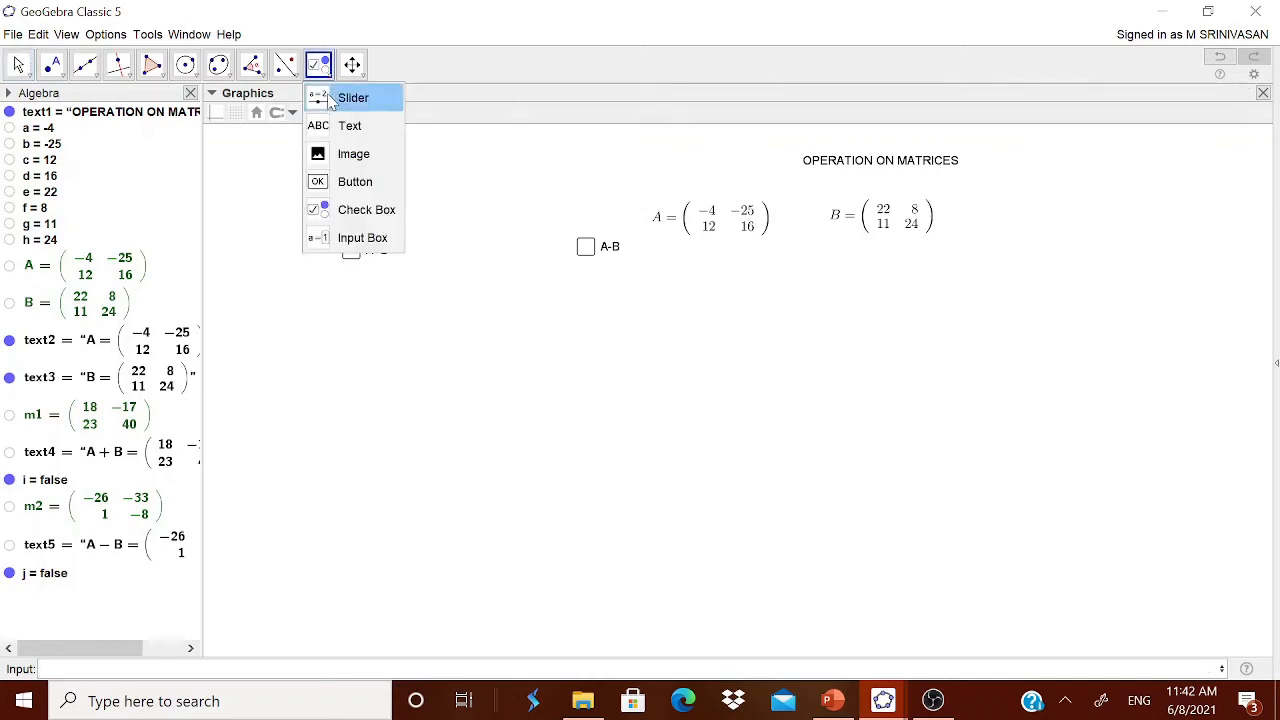
left_click(330, 97)
left_click(414, 443)
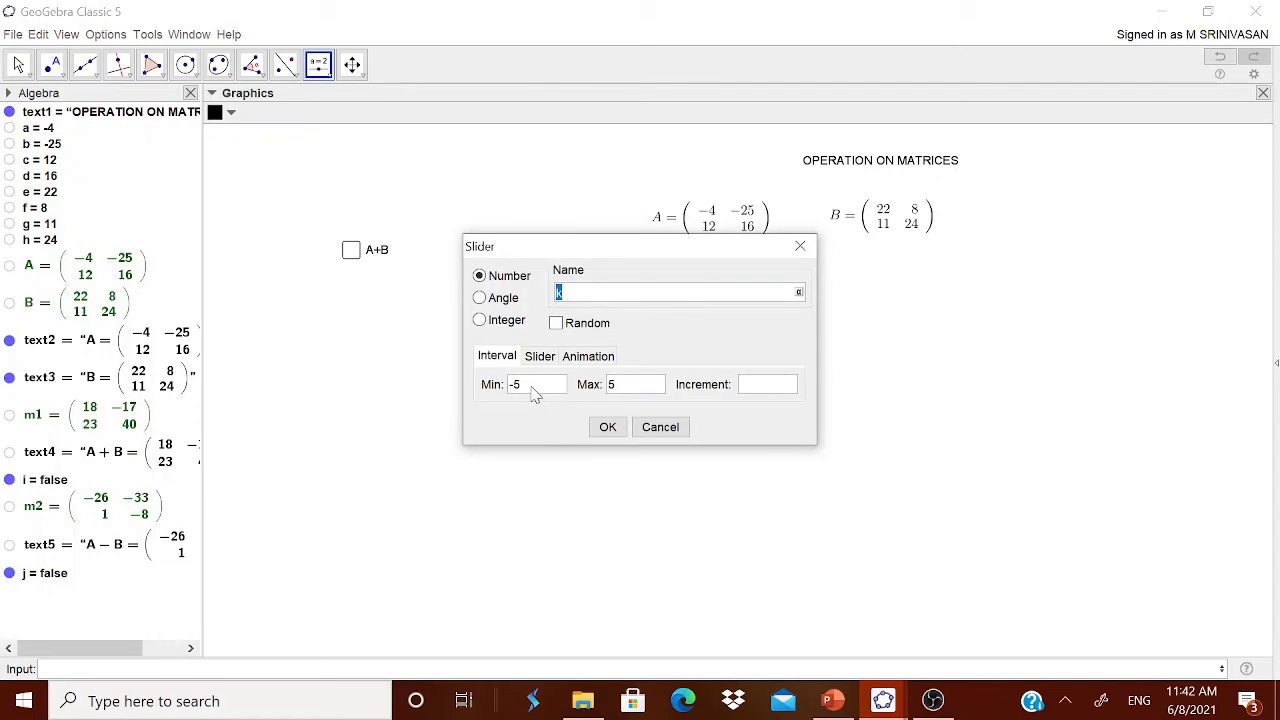
left_click_drag(535, 395, 508, 397)
type("1")
left_click_drag(626, 394, 600, 395)
type("10")
left_click(607, 427)
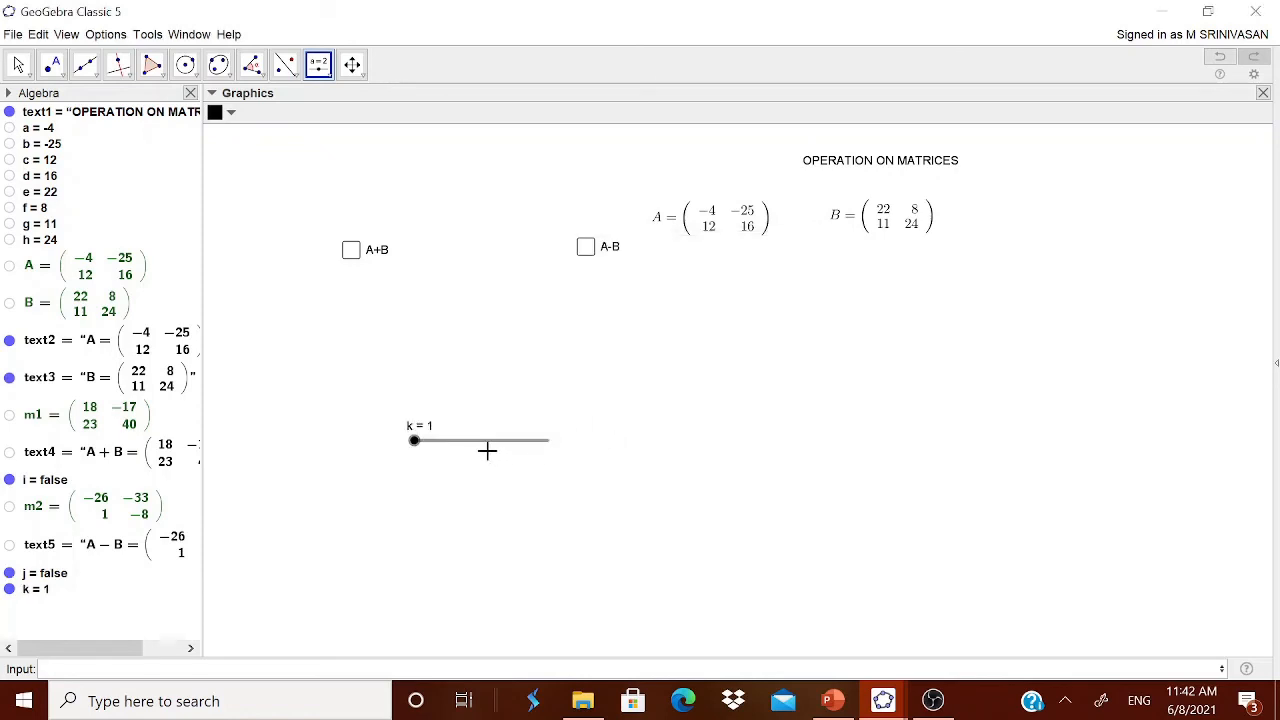
left_click_drag(486, 446, 443, 164)
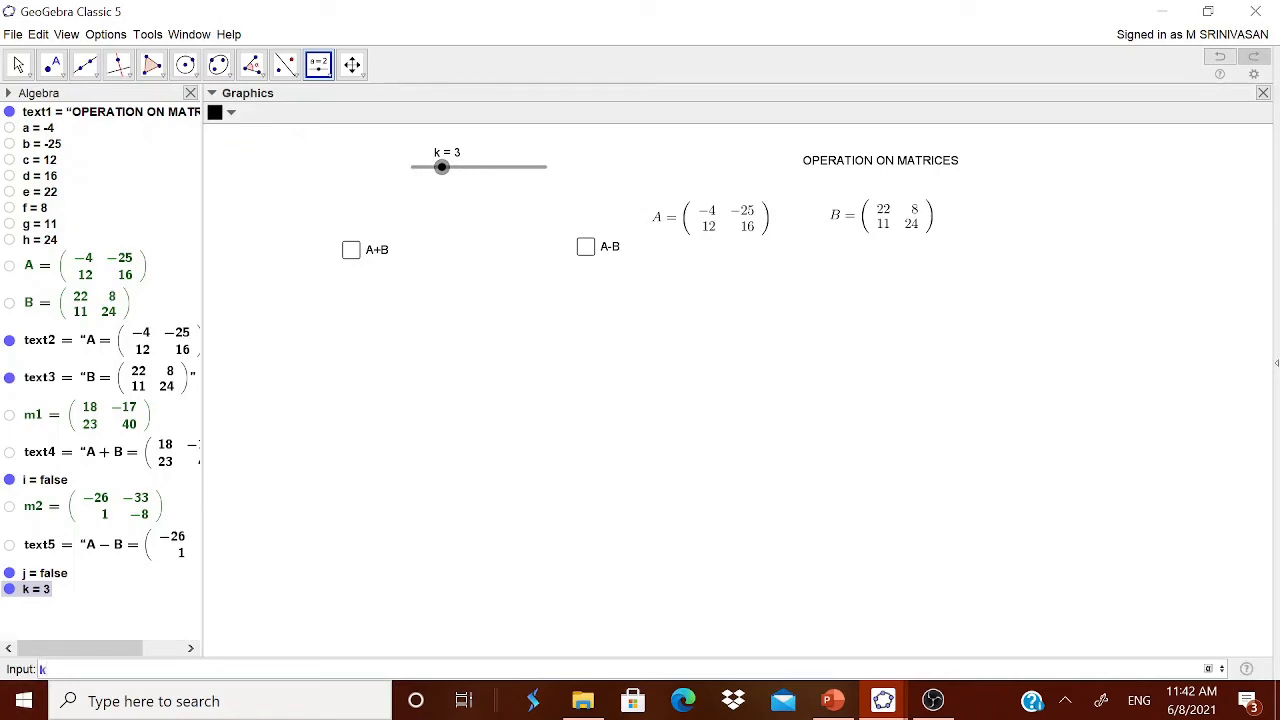
Compute kA and display it as a LaTeX text "kA =" linked to k and the product m3, placed below the matrix B text
key("Return")
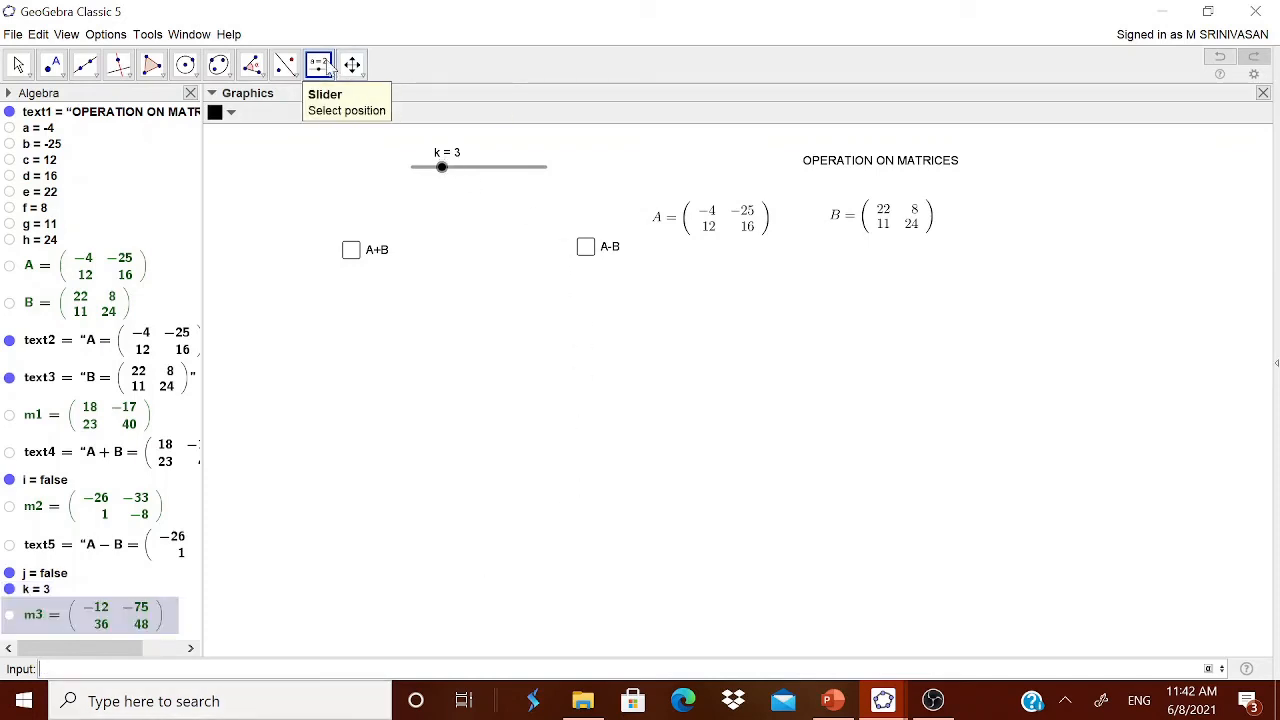
left_click(326, 78)
left_click(343, 123)
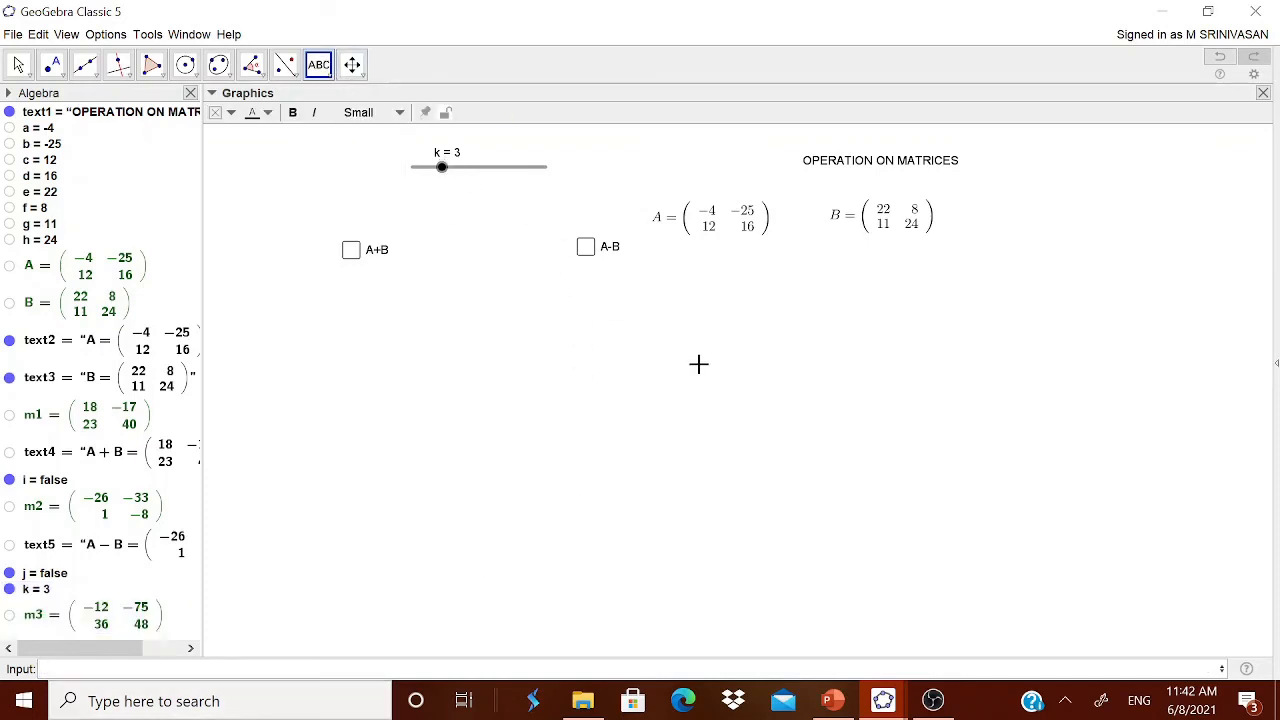
left_click(700, 368)
left_click(793, 310)
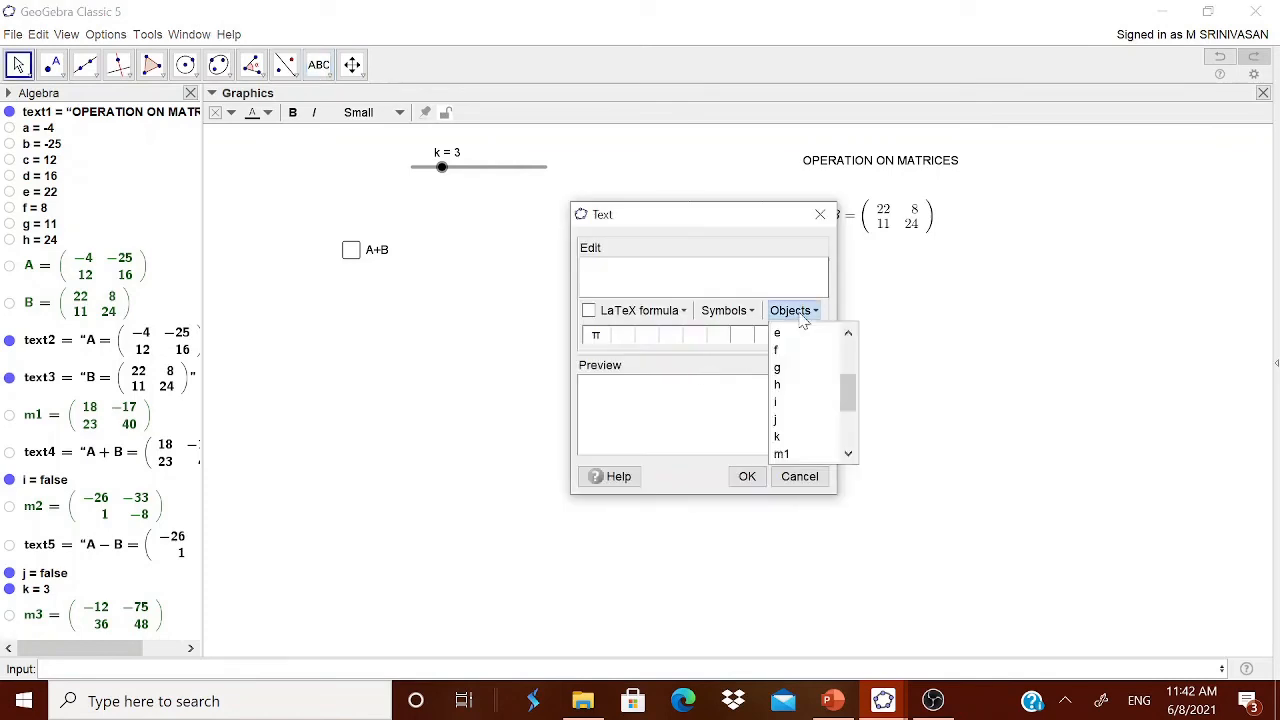
scroll(805, 390, "down", 2)
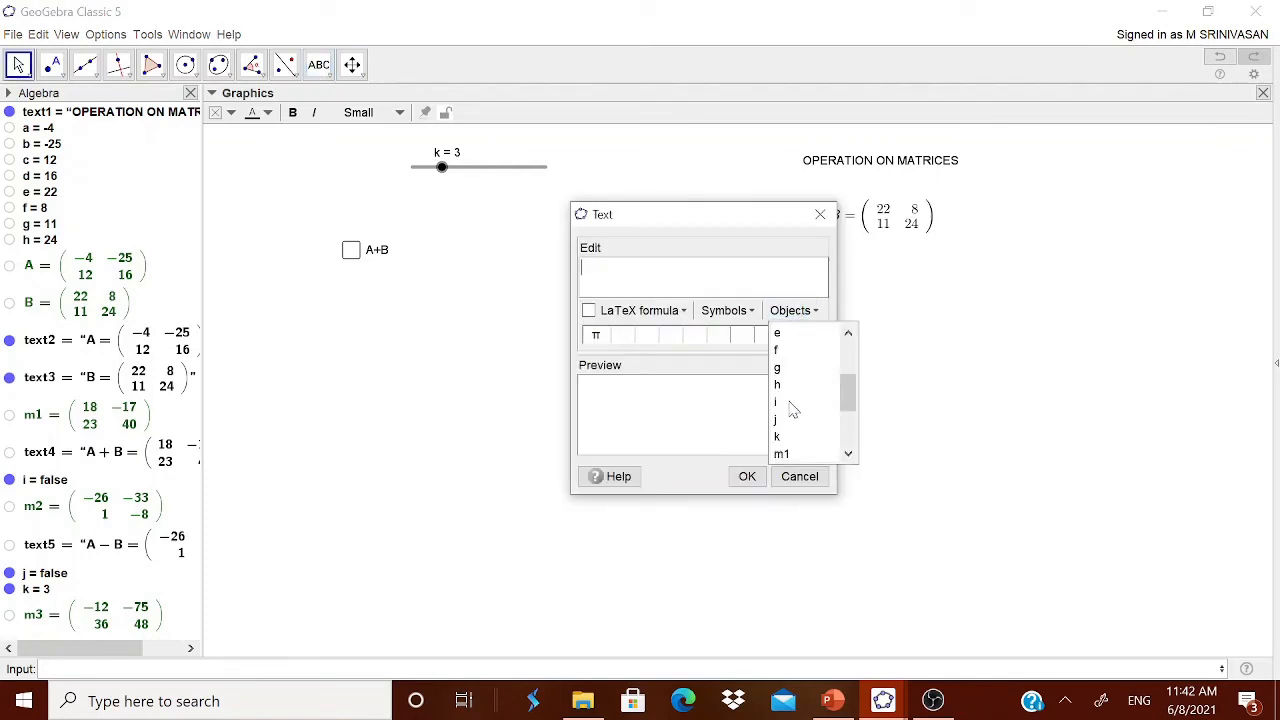
left_click(787, 437)
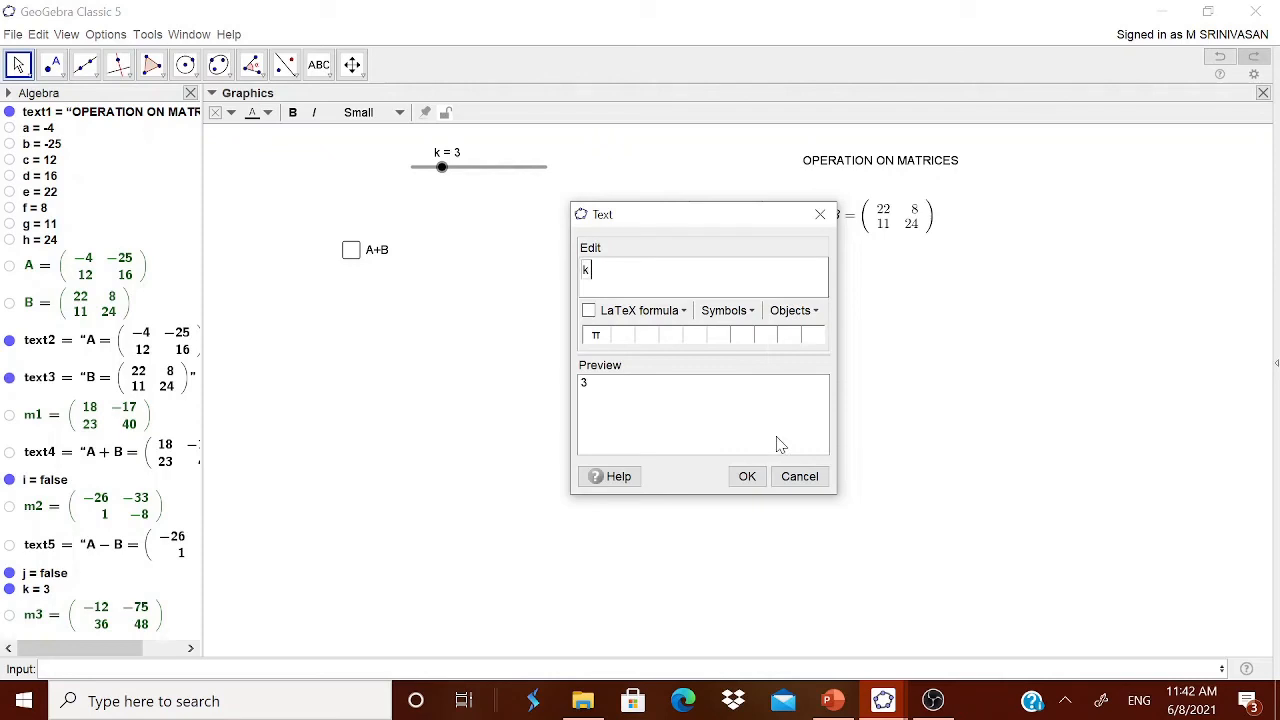
type("A =")
left_click(795, 318)
scroll(797, 448, "down", 2)
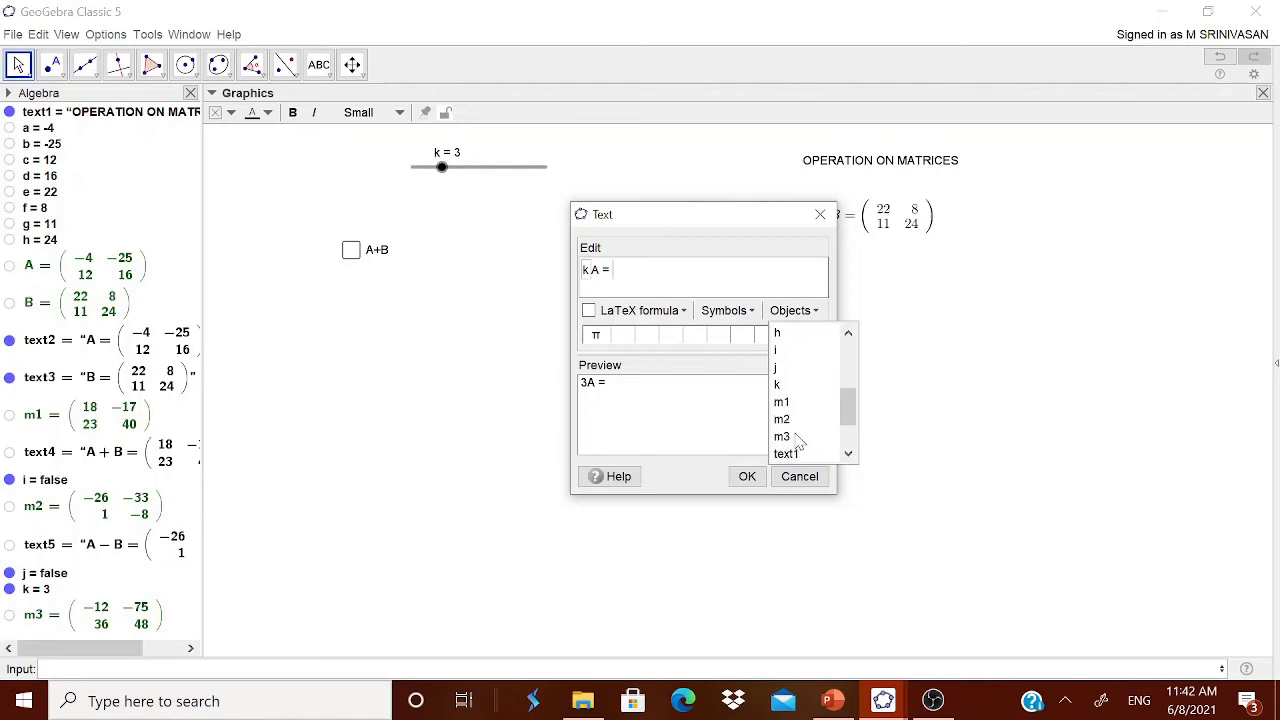
left_click(797, 437)
left_click(590, 311)
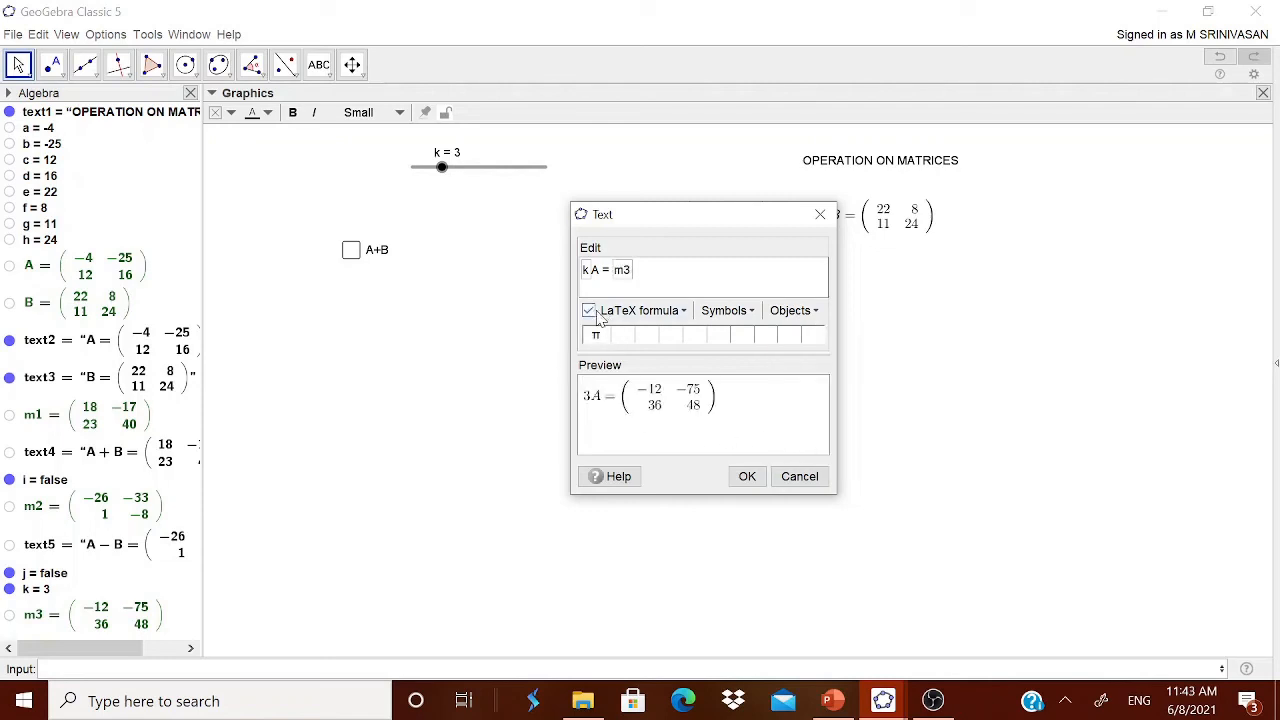
left_click(747, 476)
left_click_drag(751, 397, 996, 291)
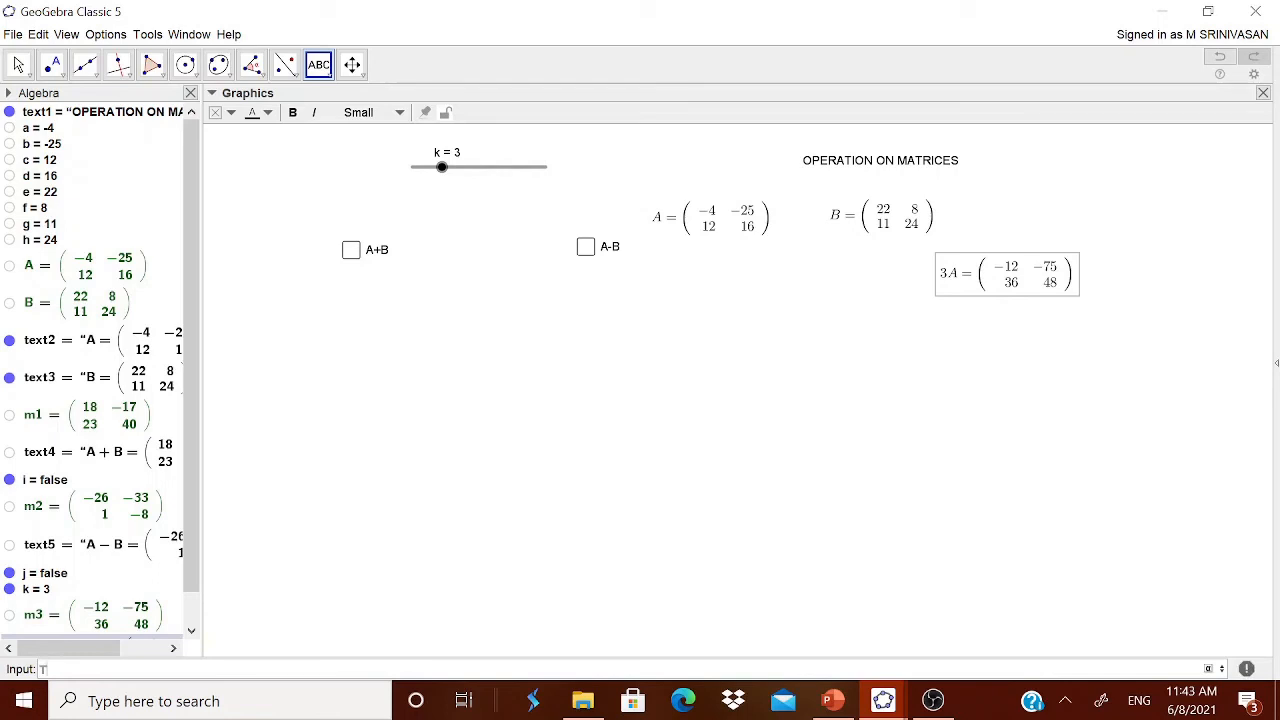
Compute the transpose of matrix B with the Transpose command
type("Trans")
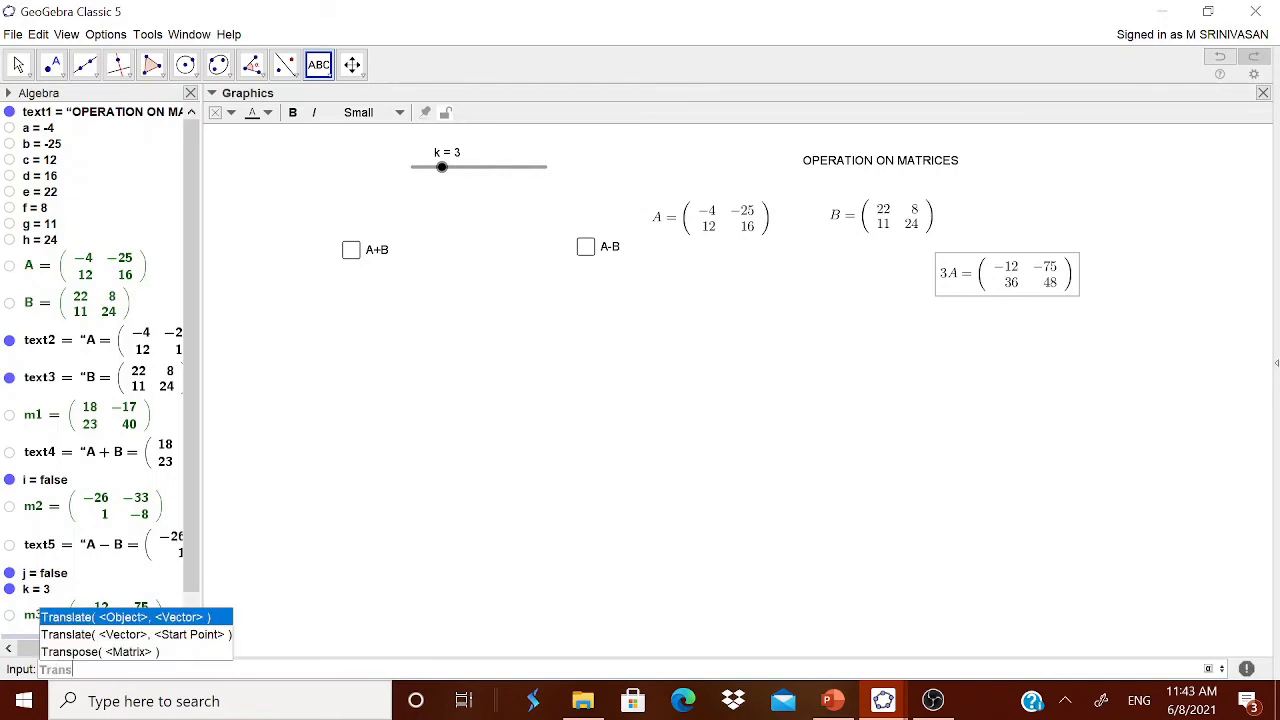
left_click(150, 651)
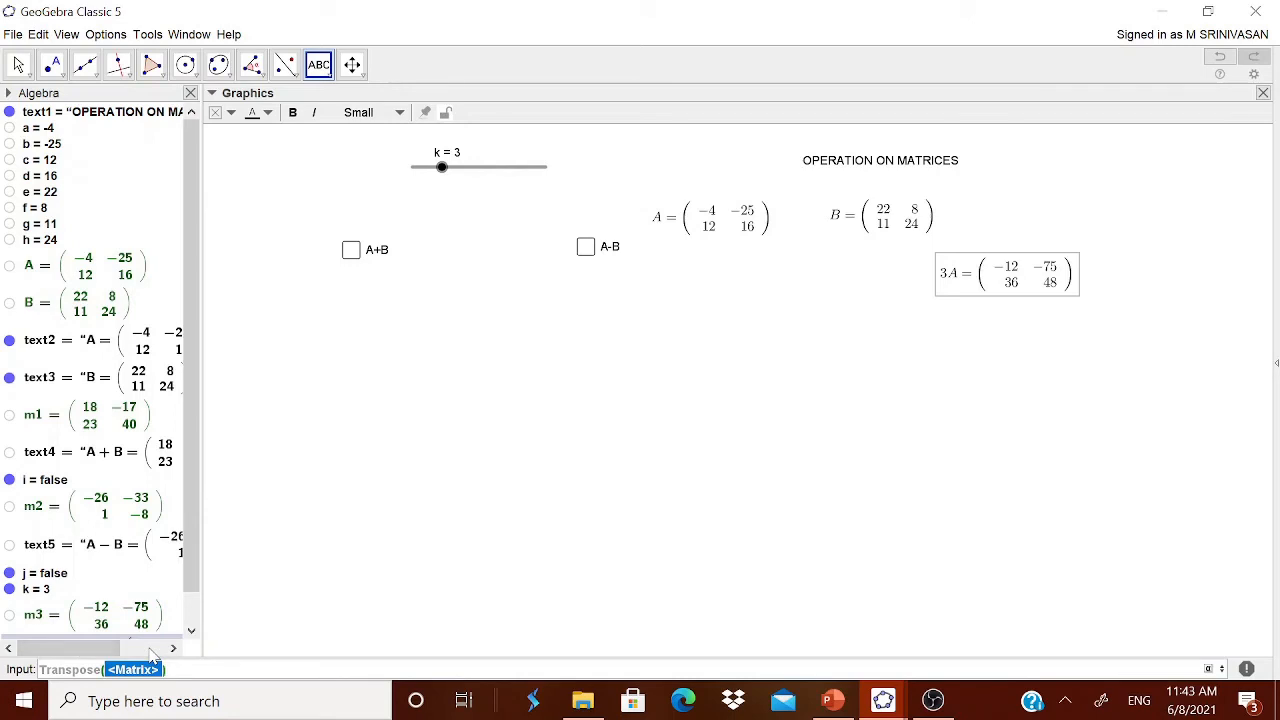
type("b")
key("BackSpace")
type("B")
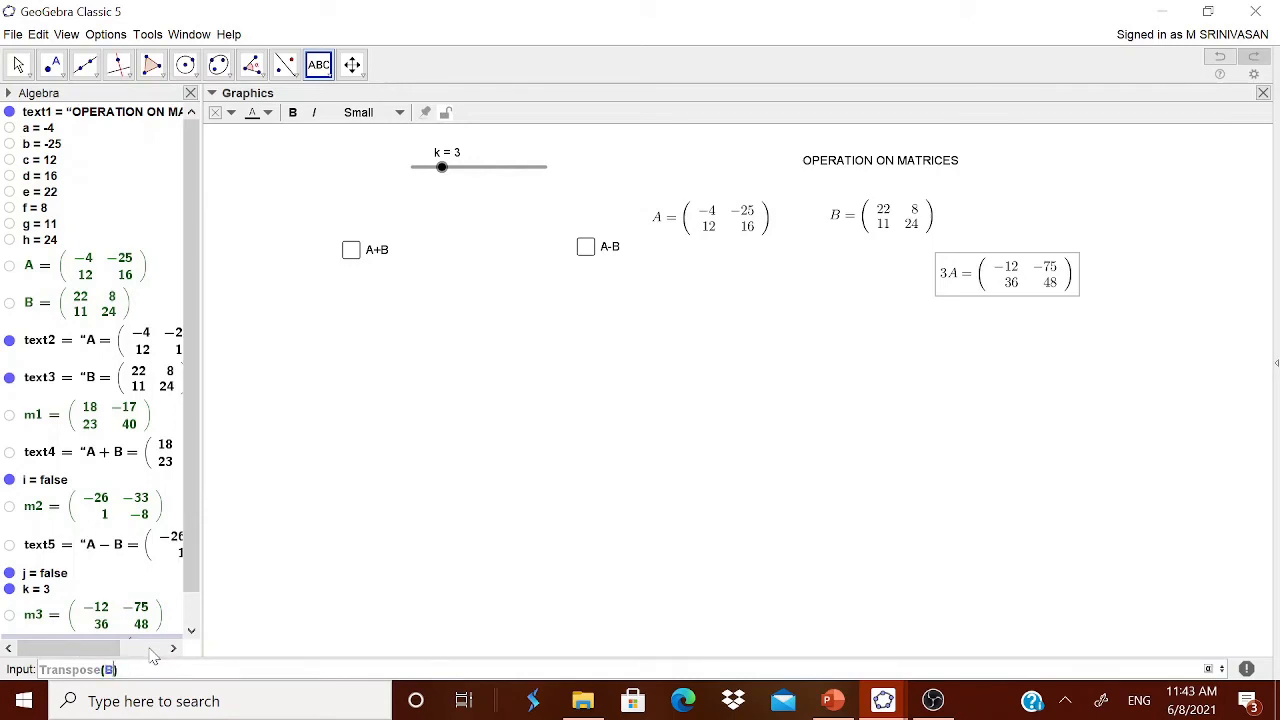
key("Return")
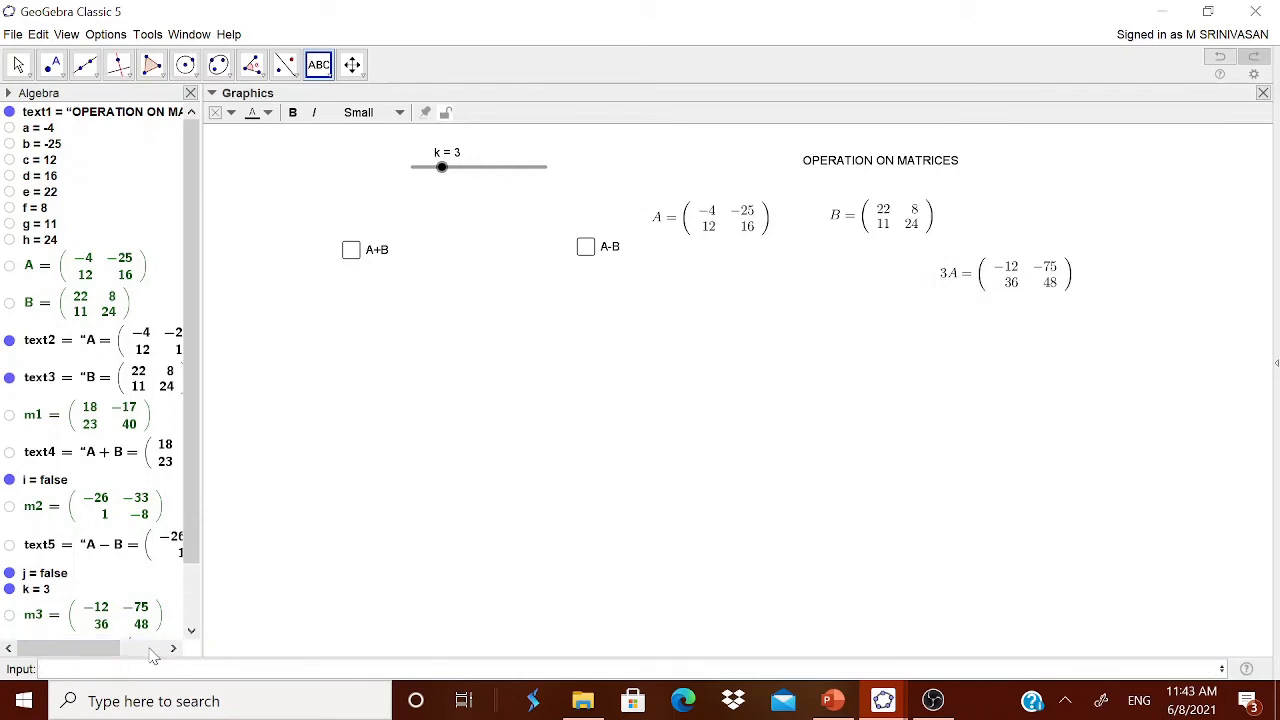
left_click_drag(189, 560, 196, 626)
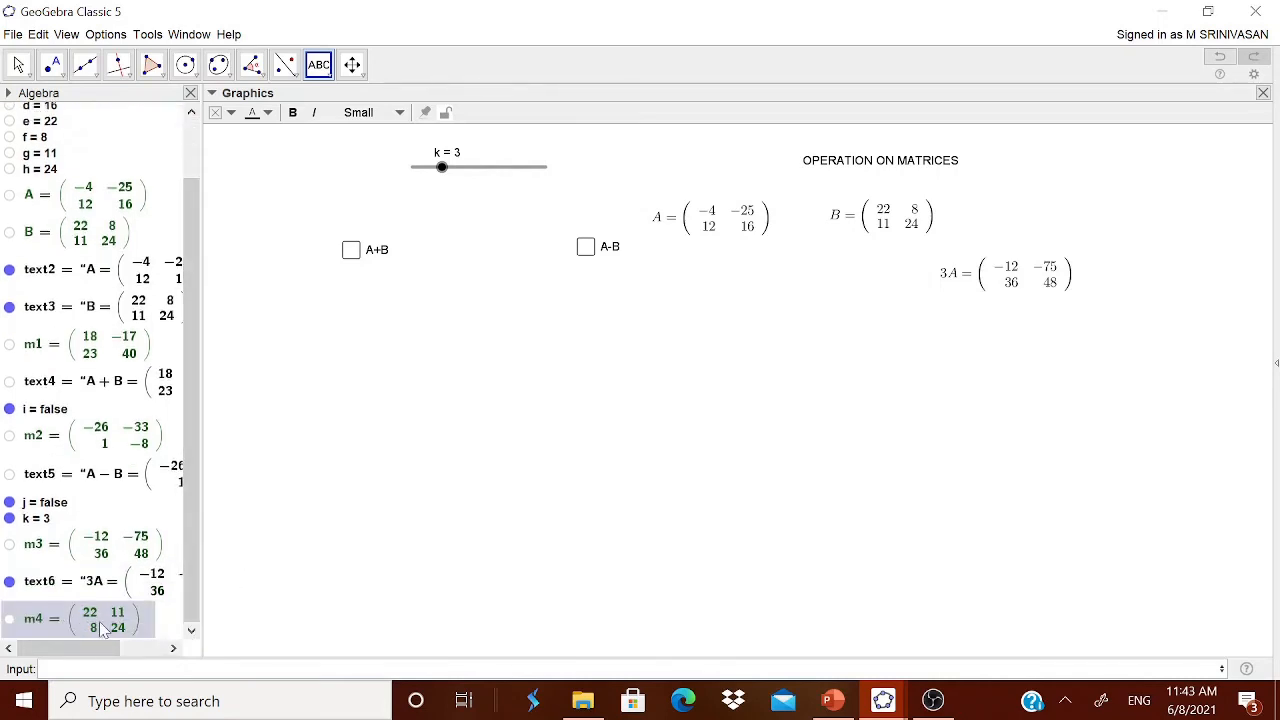
Start a LaTeX text in the empty area below the A+B check box, using the superscript template to write "A^{T} ="
left_click(330, 80)
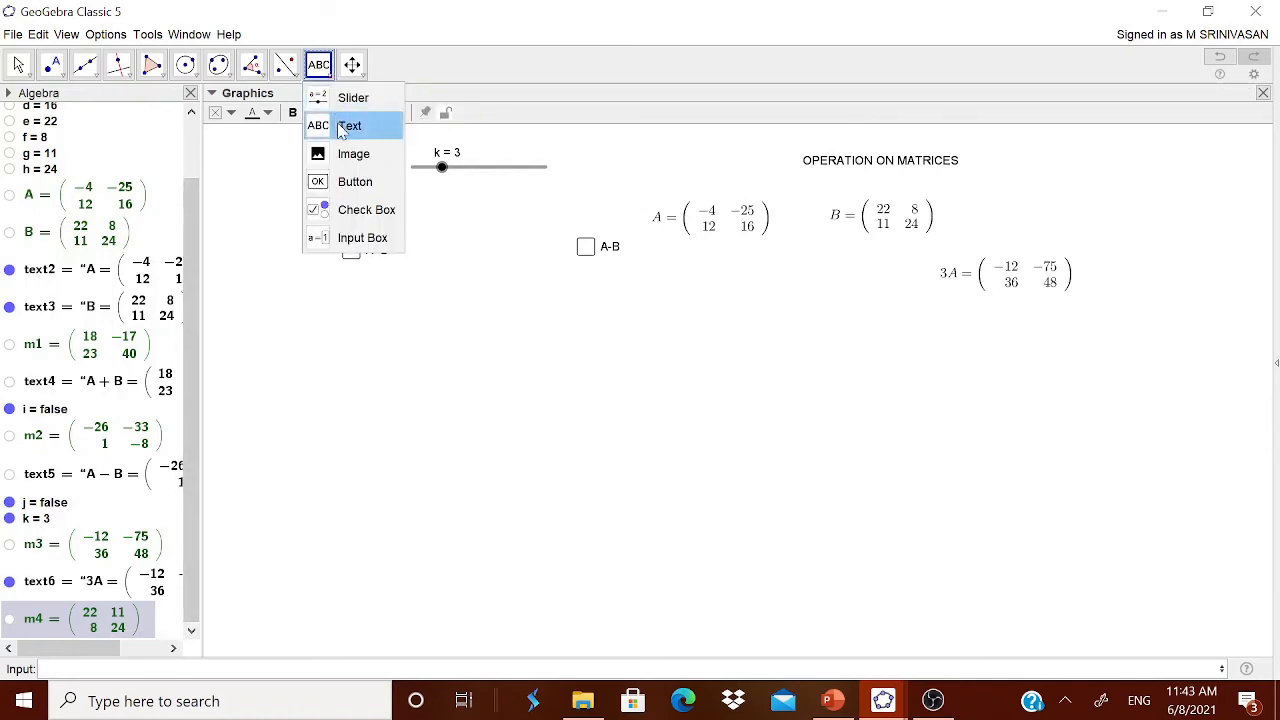
left_click(343, 128)
left_click(379, 424)
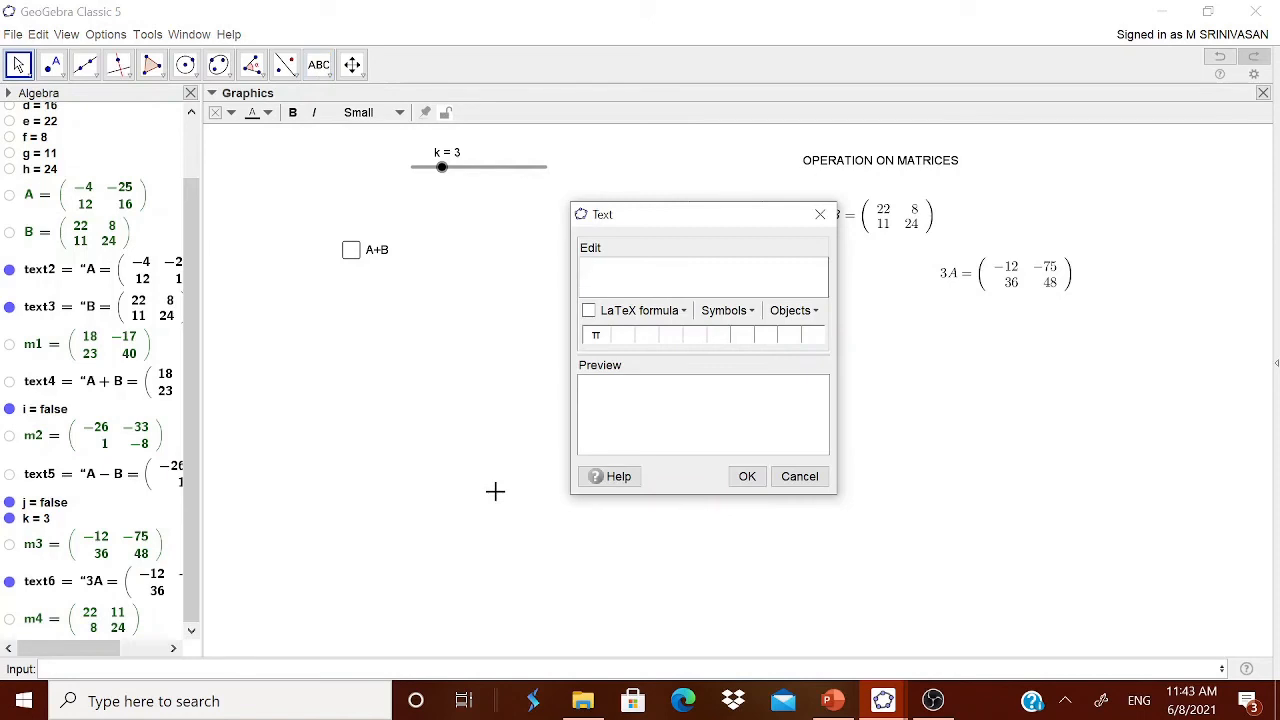
type("a")
key("BackSpace")
left_click(589, 311)
left_click(636, 312)
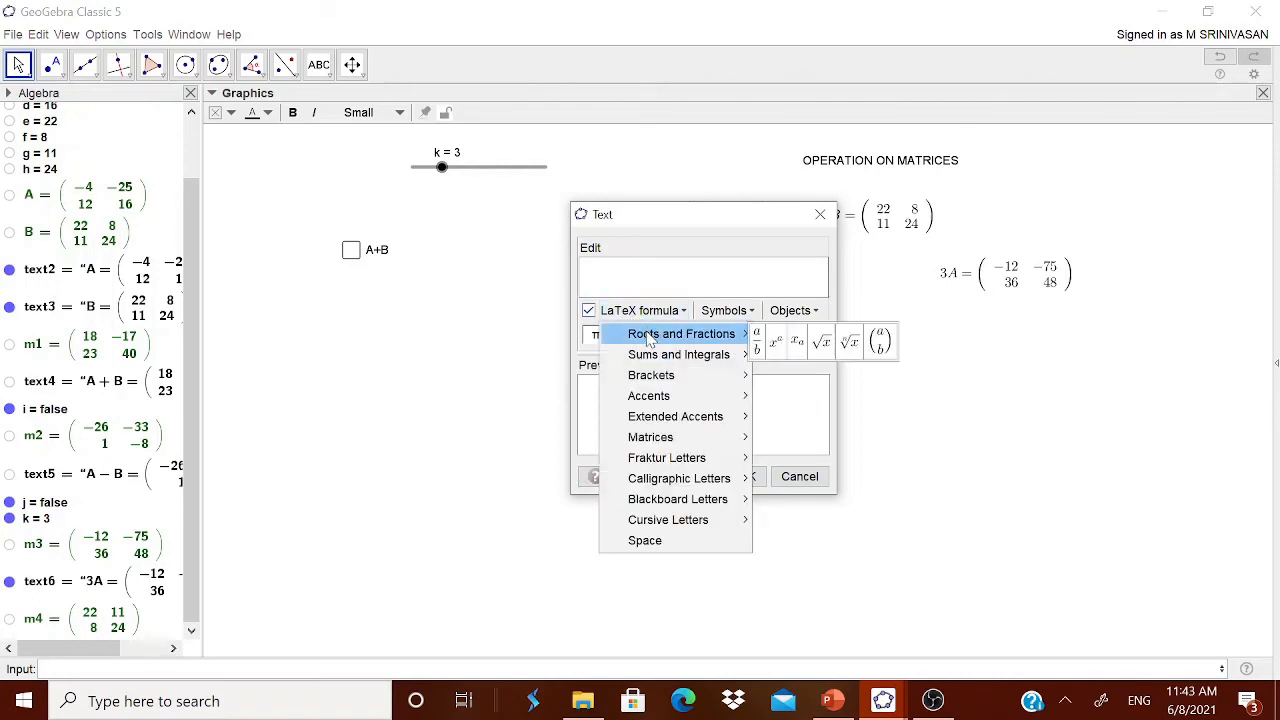
left_click(776, 342)
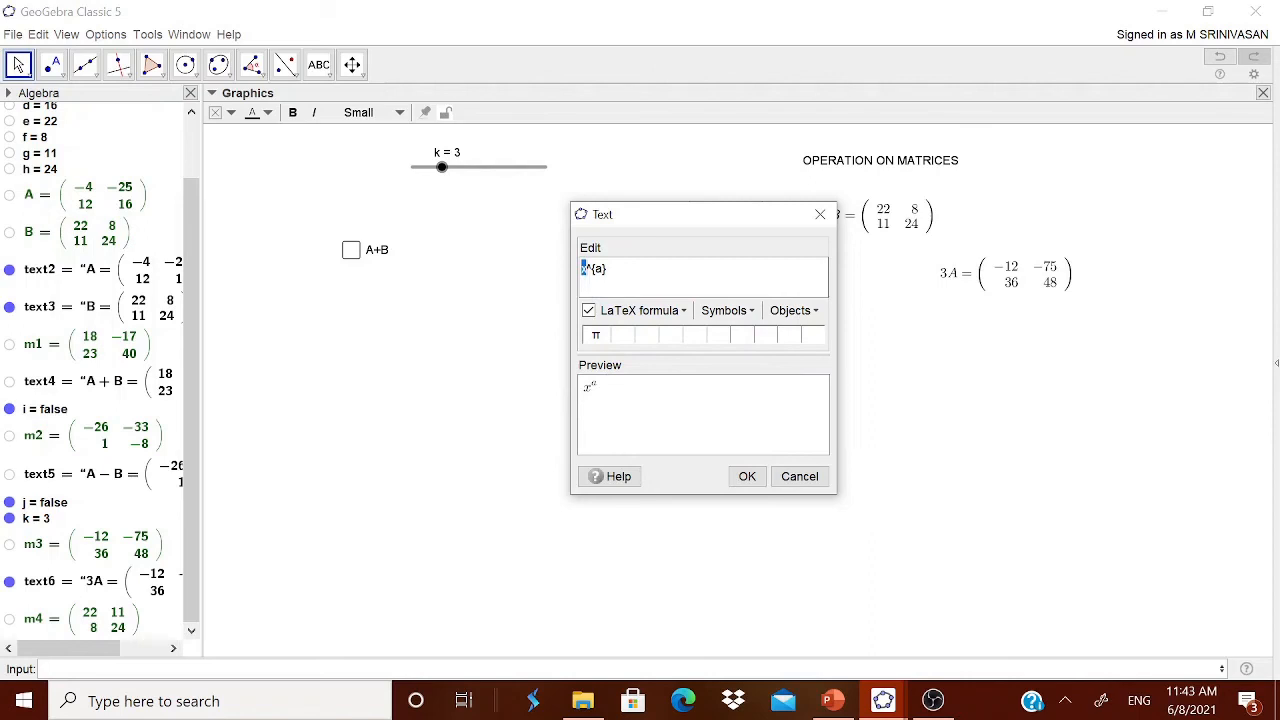
type("A")
key("Return")
type("T")
key("BackSpace")
type("T} =")
Complete the A^T text by linking the transposed matrix m4 after the equals sign
left_click(798, 312)
scroll(790, 437, "down", 2)
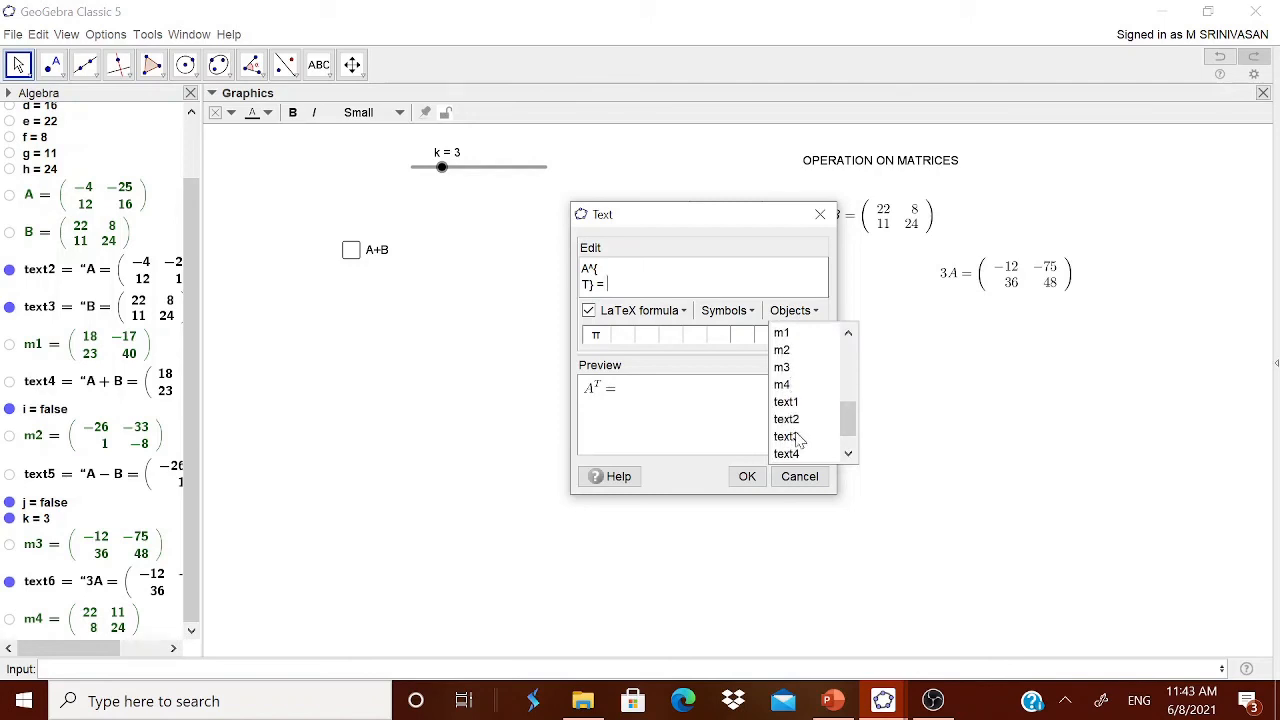
left_click(803, 390)
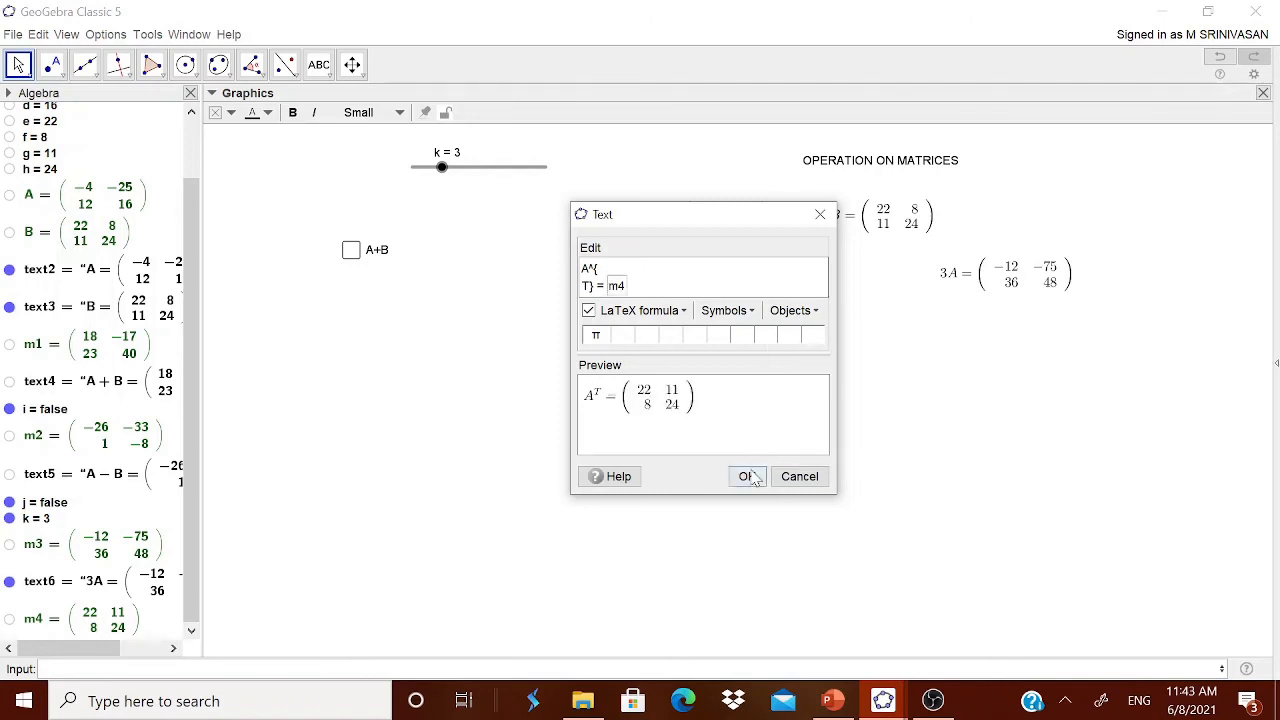
left_click(747, 476)
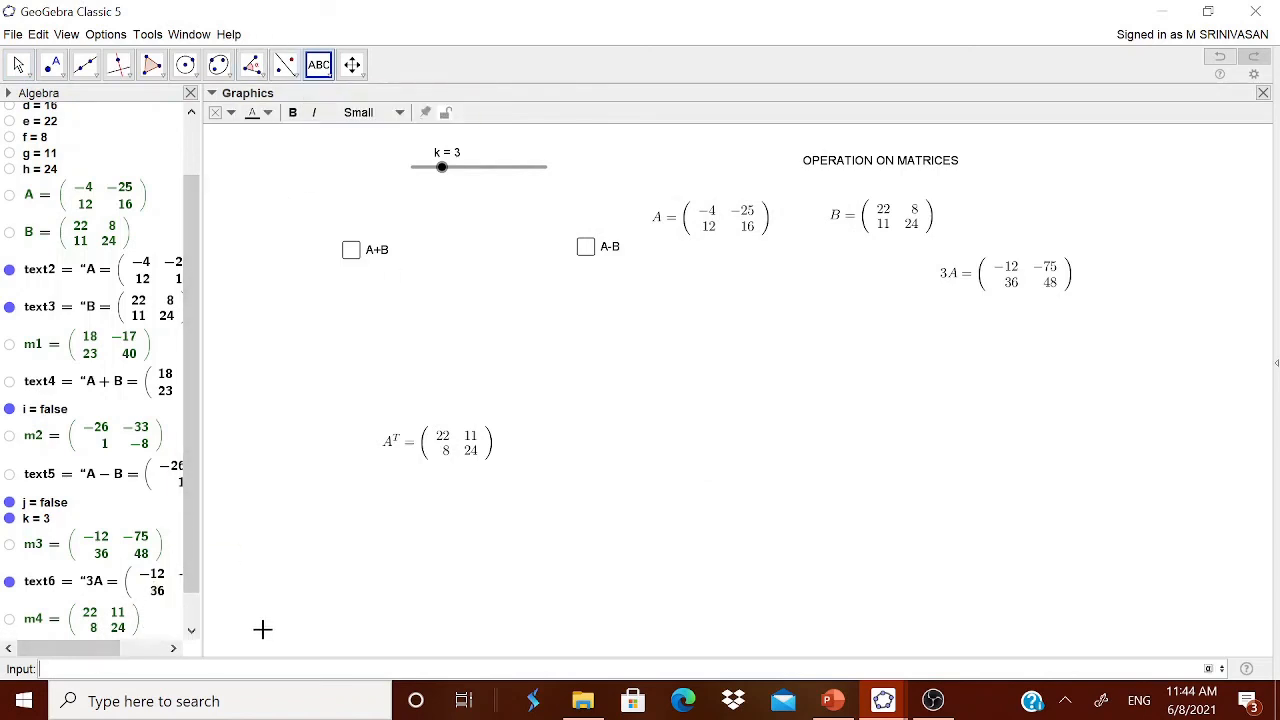
Compute the matrix product AB
type("AB")
key("Return")
scroll(194, 534, "down", 2)
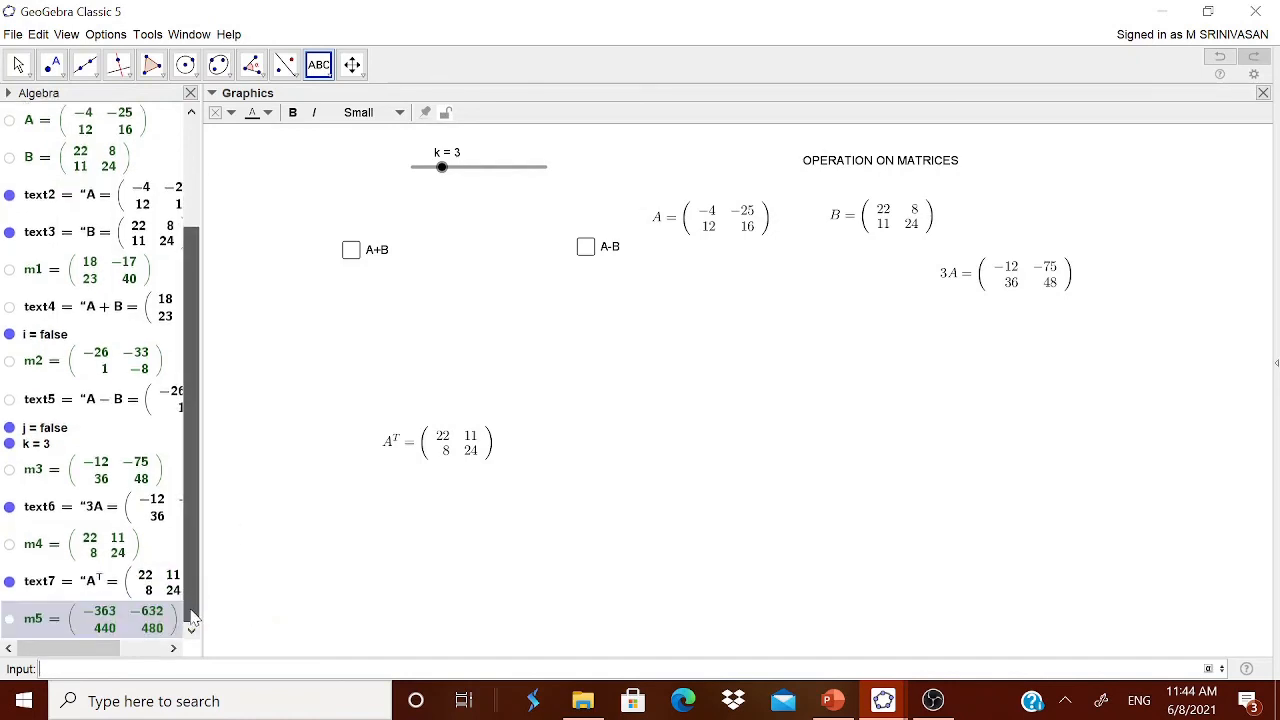
Add a LaTeX text "AB =" linked to the product matrix m5 in the empty area well below the matrix texts
left_click(328, 76)
left_click(347, 131)
left_click(766, 466)
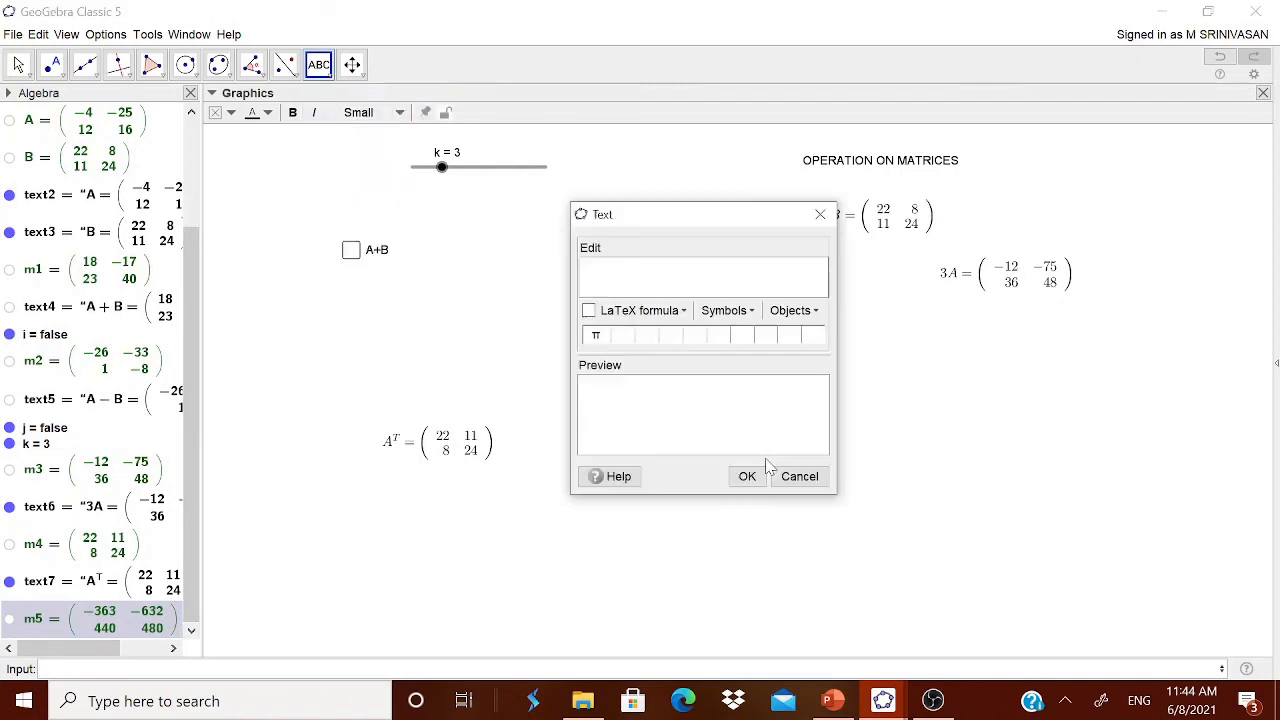
type("AB =")
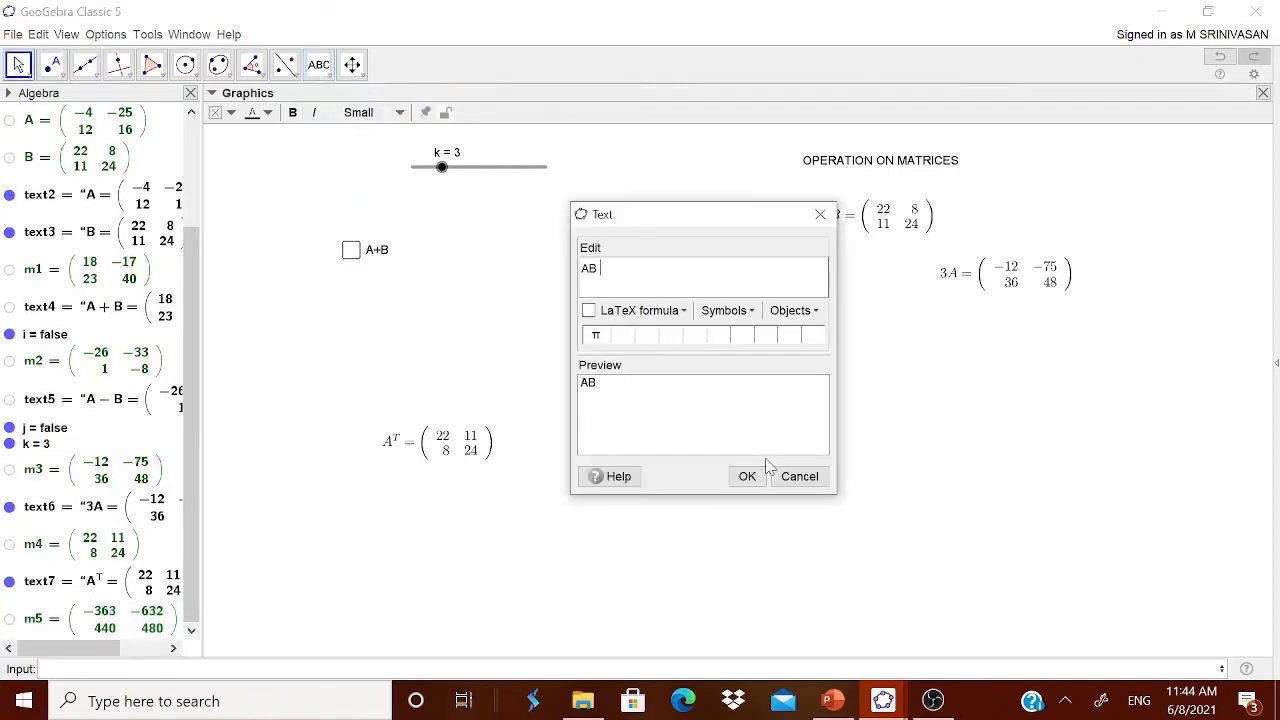
left_click(794, 310)
left_click(783, 402)
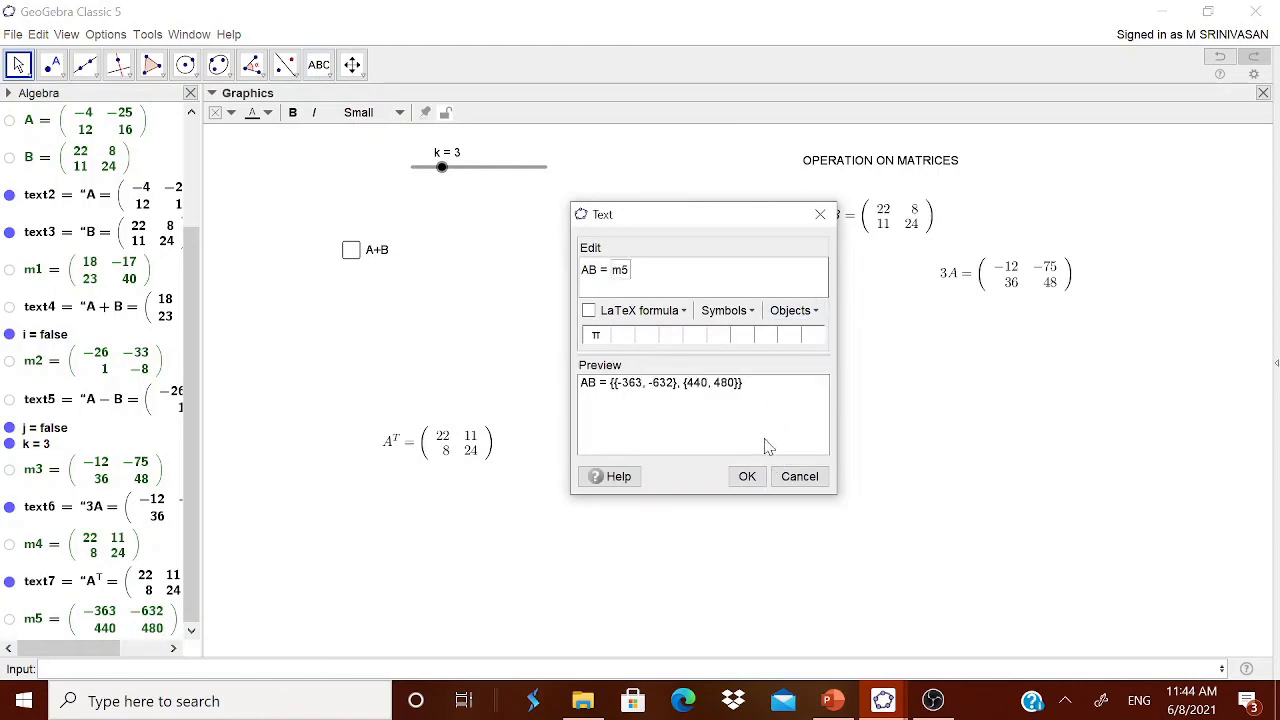
left_click(589, 311)
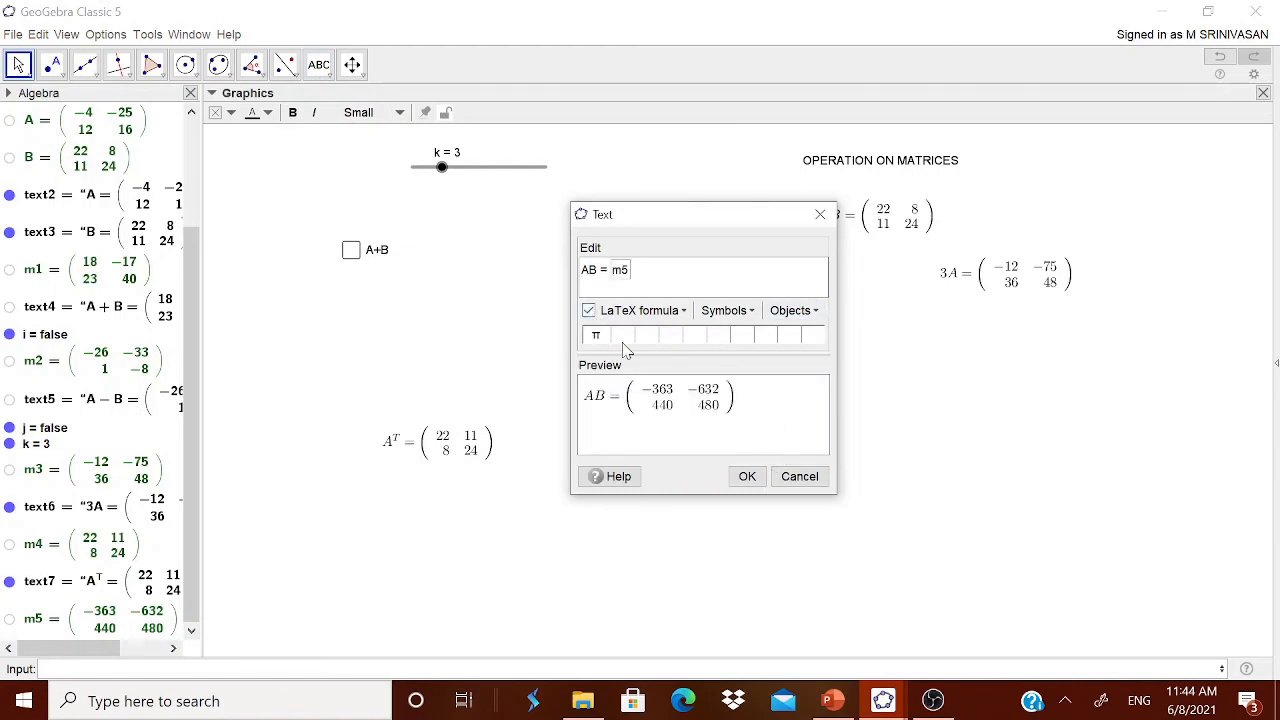
left_click(748, 477)
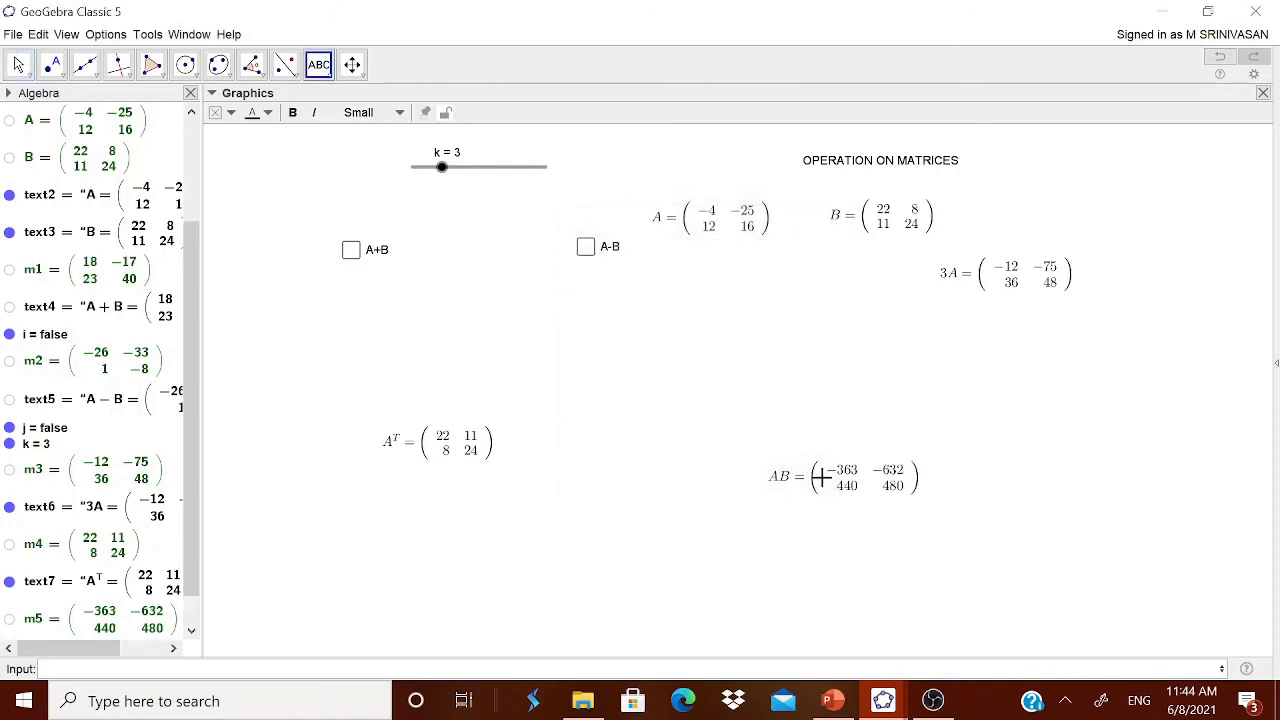
Shift the A^T text slightly lower and reposition the AB text farther right, roughly level with it
left_click_drag(823, 479, 892, 431)
left_click_drag(466, 455, 458, 507)
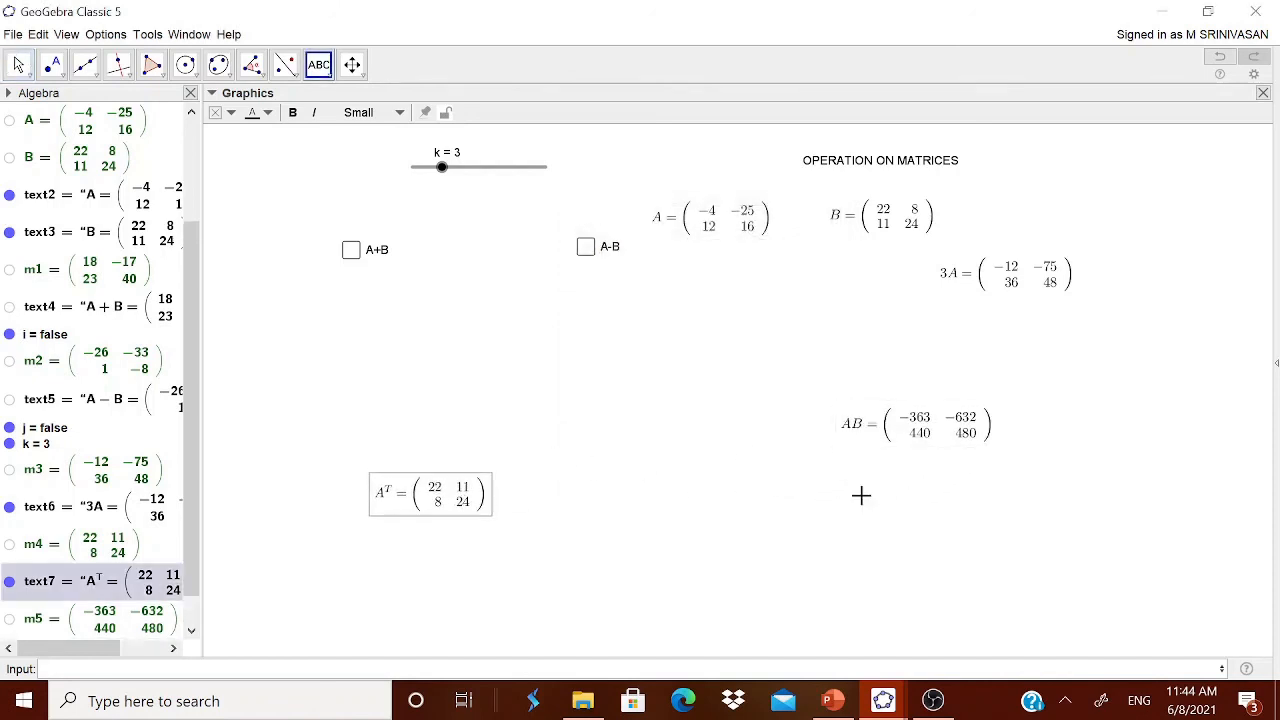
left_click_drag(905, 442, 907, 490)
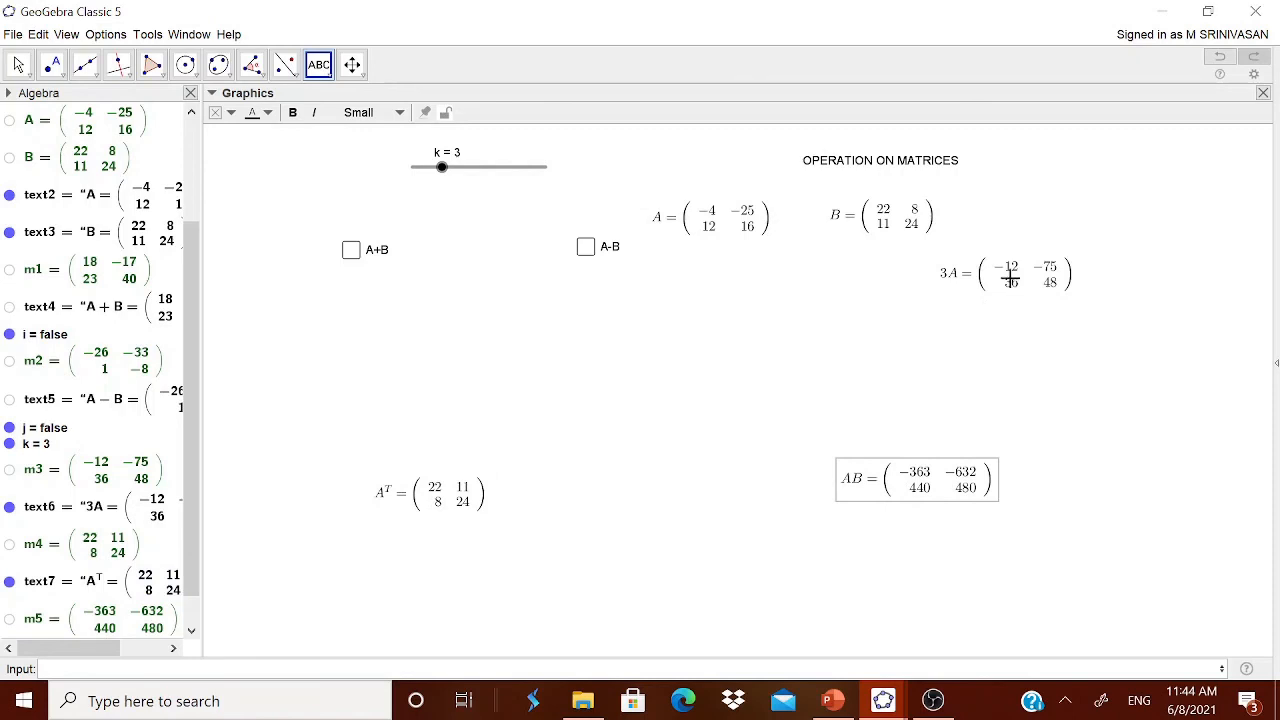
Move the 3A text down and to the left so it sits directly above the AB text
left_click_drag(1012, 285, 920, 376)
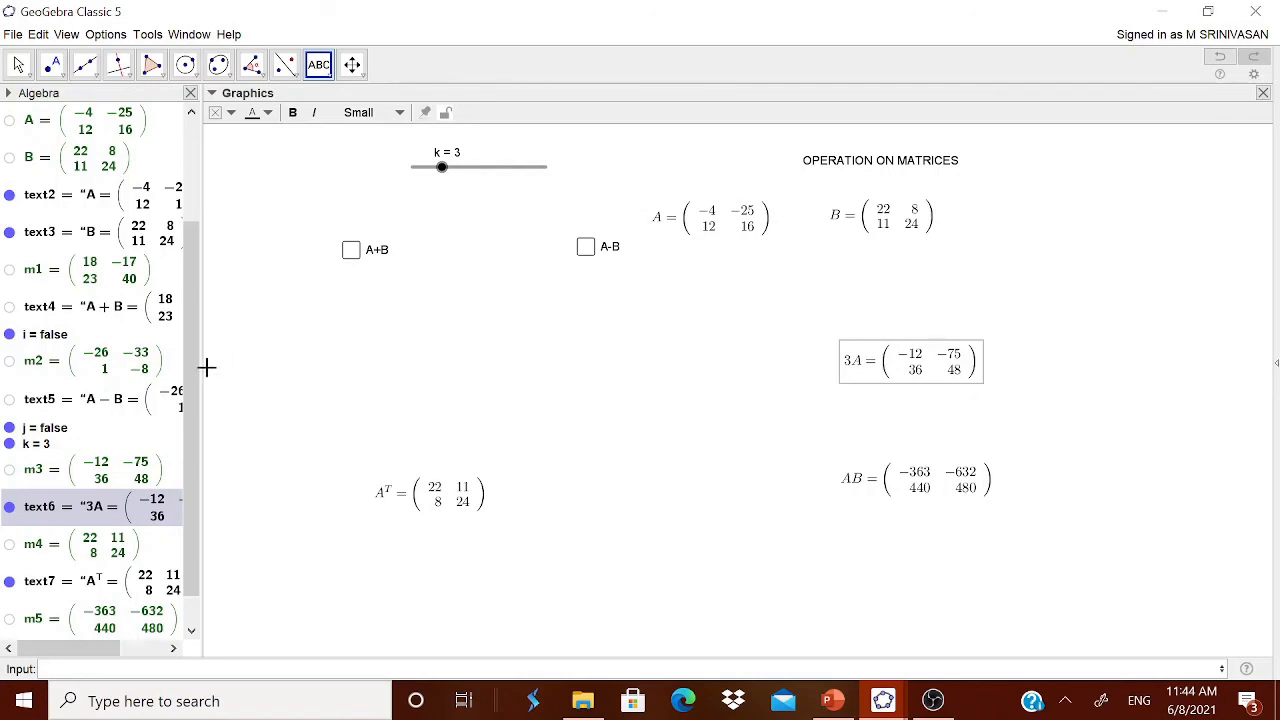
left_click_drag(195, 368, 183, 205)
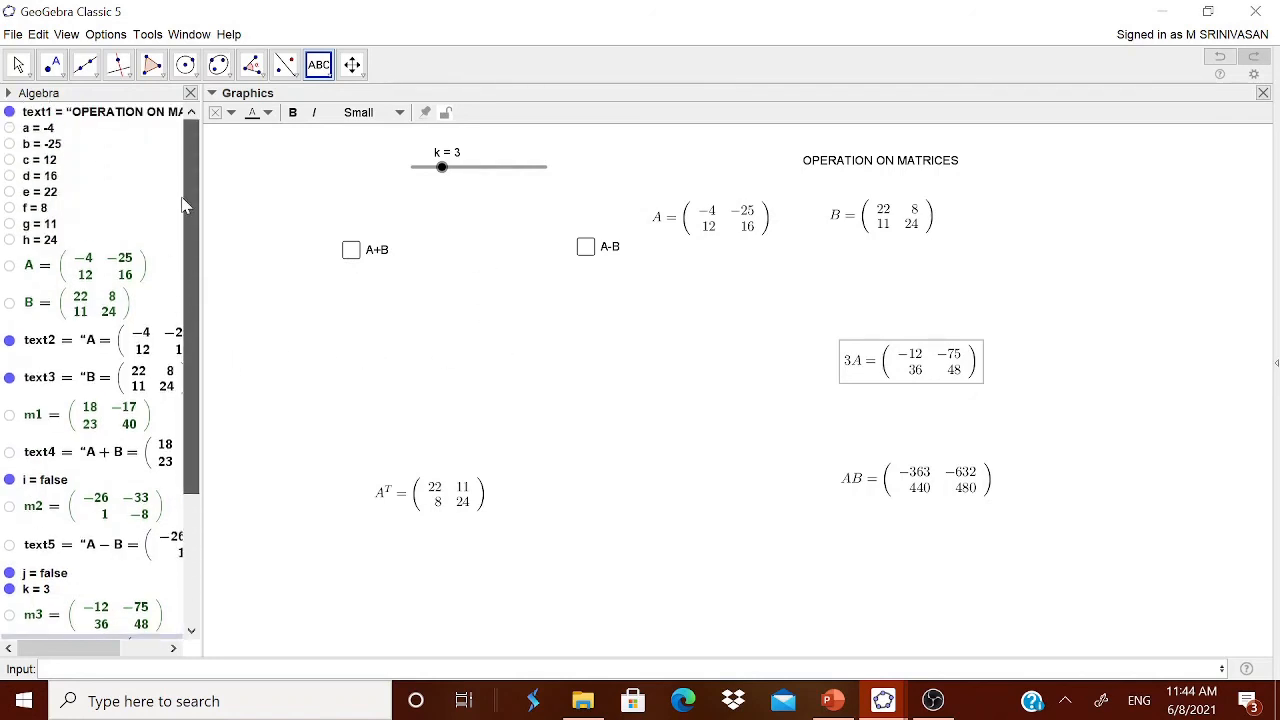
Start a new button in the empty area above and between the A^T and AB texts, captioned "NEW PROBLEM"
left_click(328, 79)
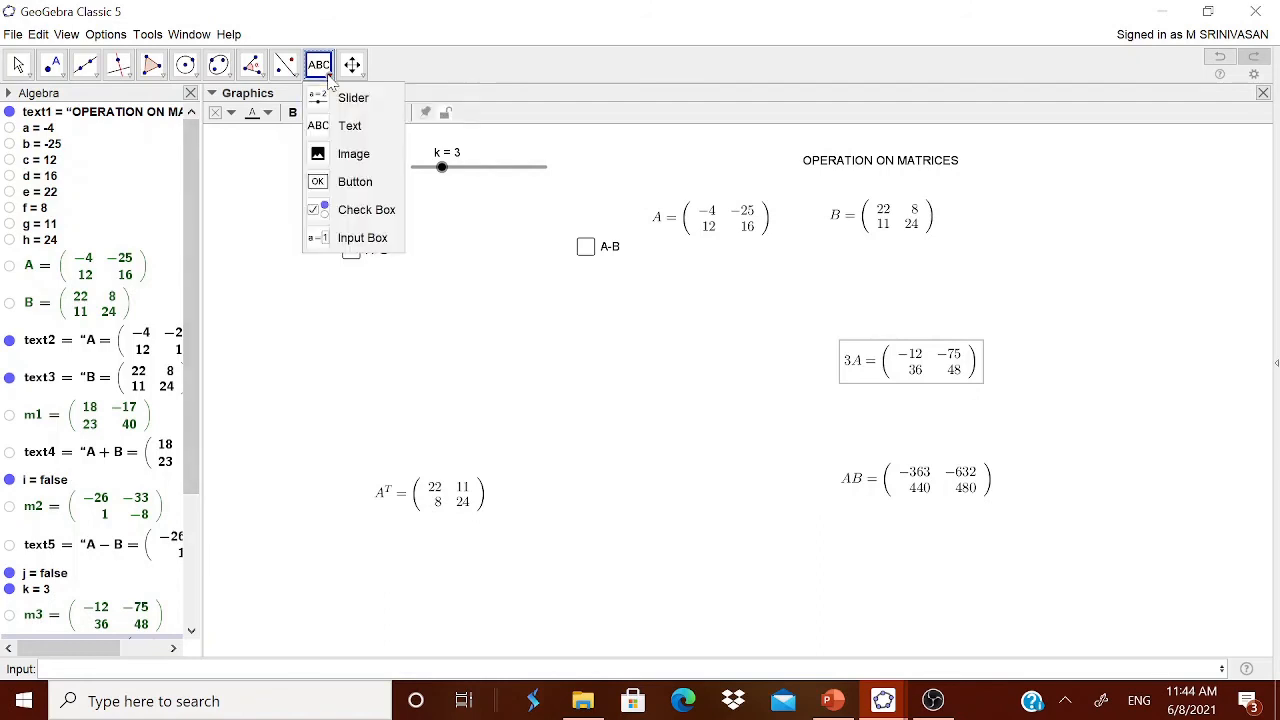
left_click(345, 181)
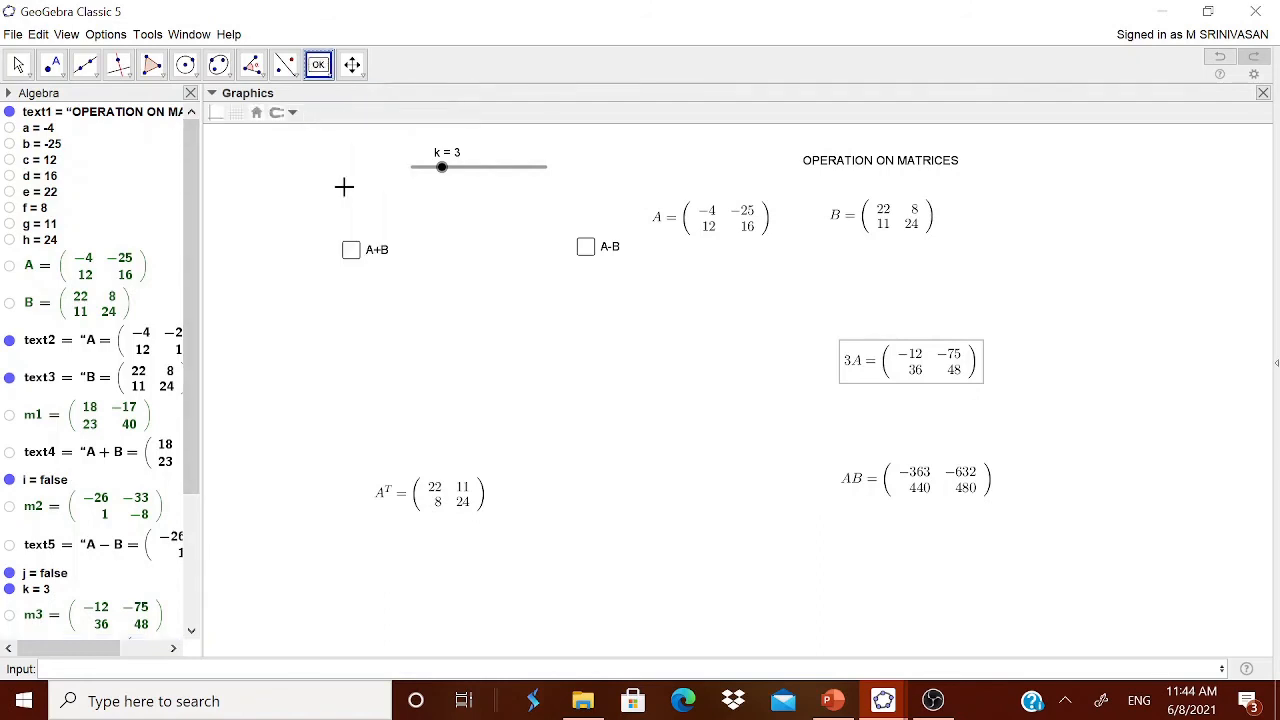
left_click(578, 385)
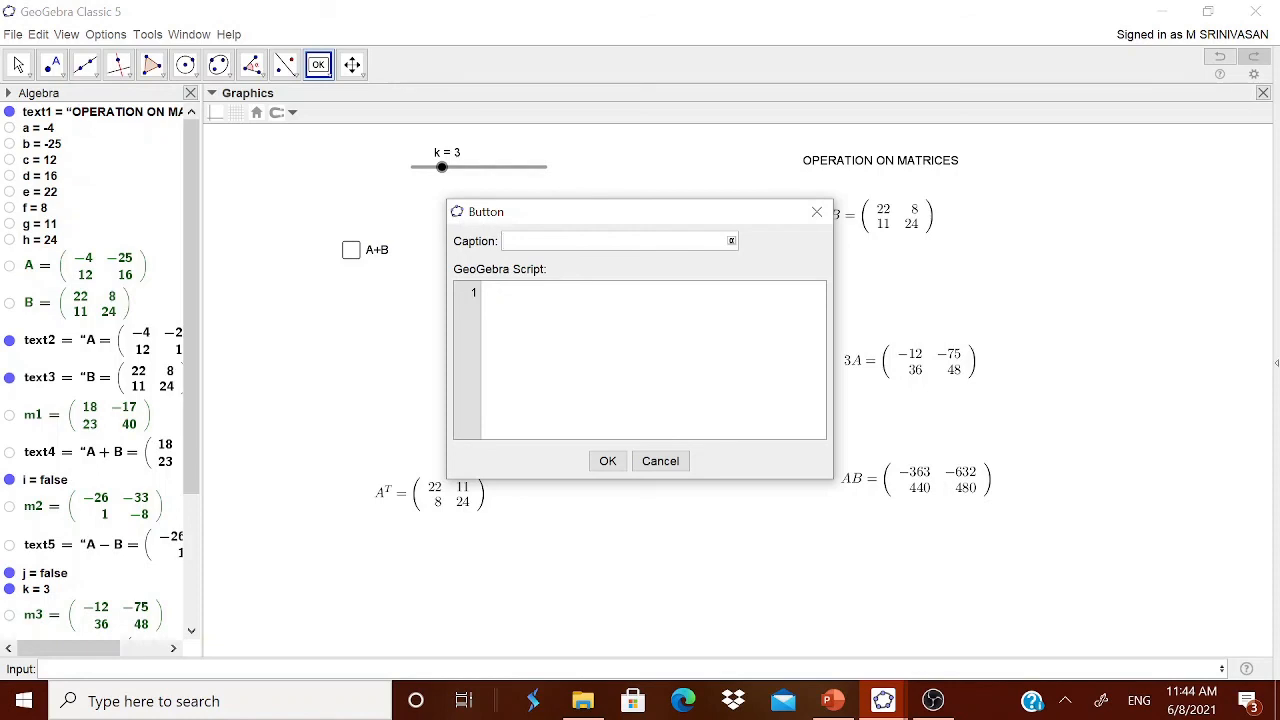
type("NEW PORBL")
key("BackSpace")
key("BackSpace")
key("BackSpace")
type("ROBLOEM")
Give the button the script Updateconstruction() and create it, leaving the Button tool
left_click(485, 292)
type("UY")
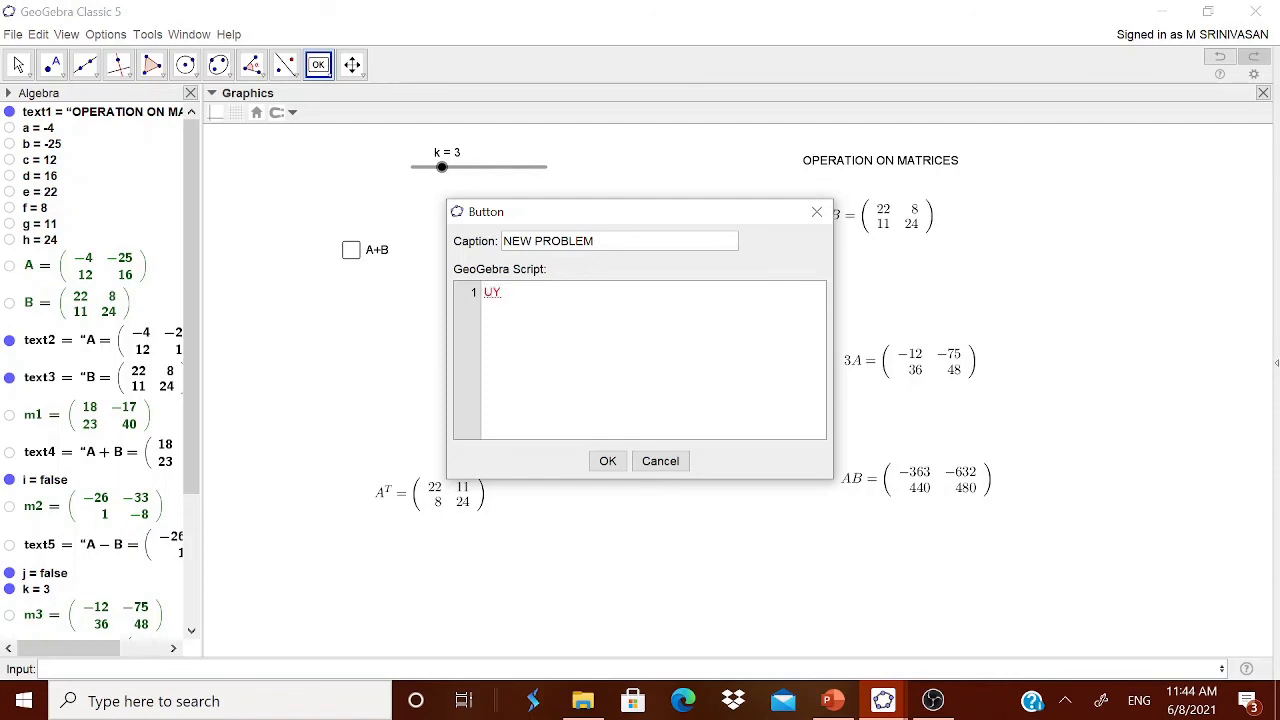
type("dateconstructoin")
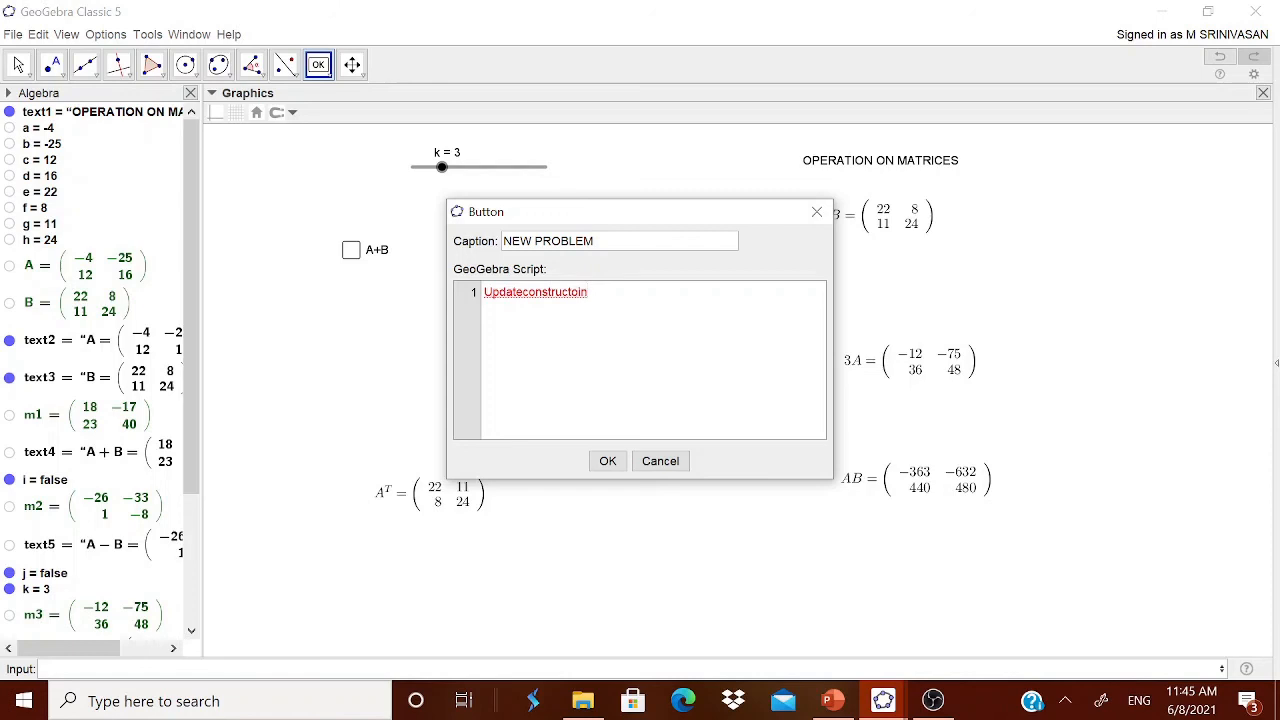
type("on(")
left_click(607, 462)
key("Escape")
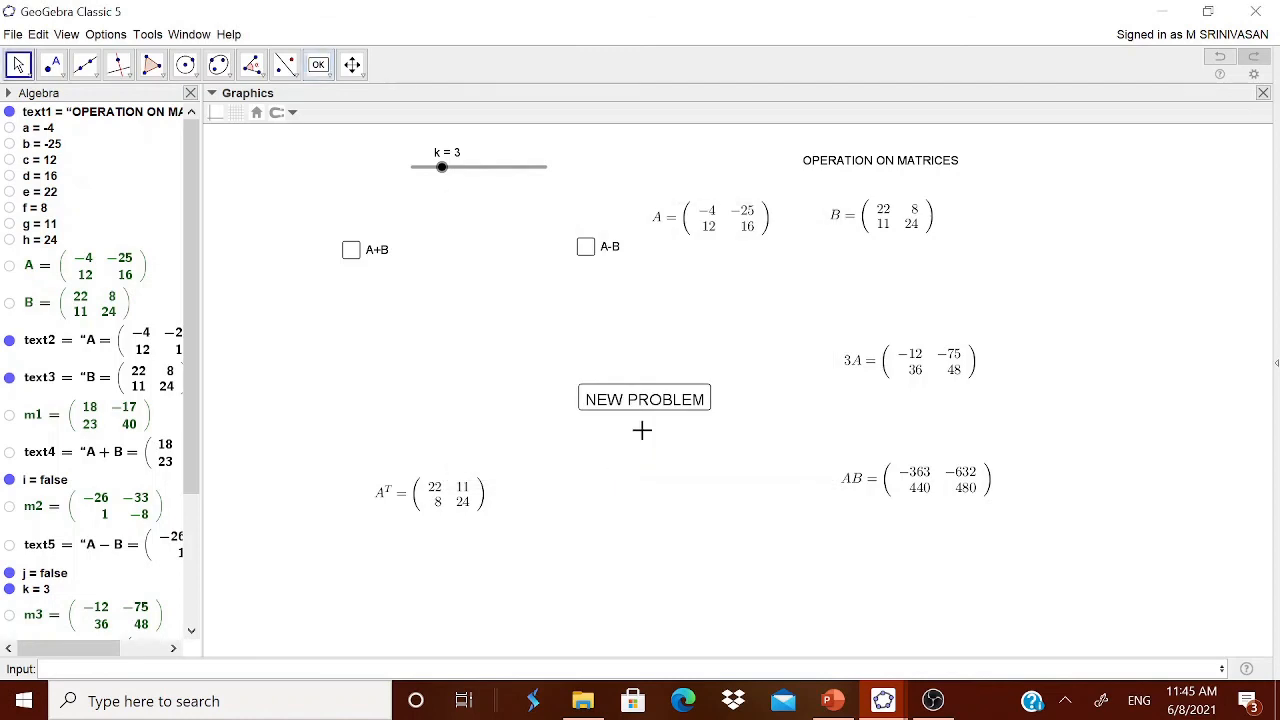
Test the NEW PROBLEM button by generating new random matrices several times in a row
left_click(656, 401)
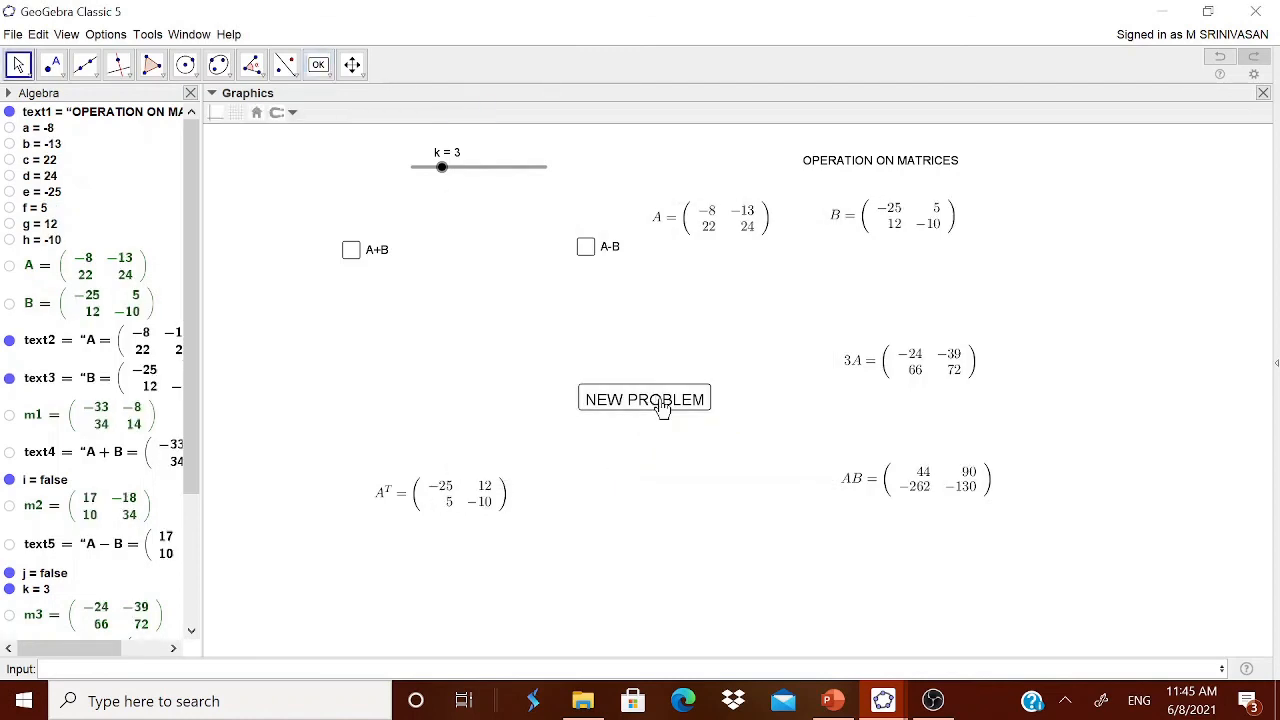
left_click(659, 400)
left_click(659, 399)
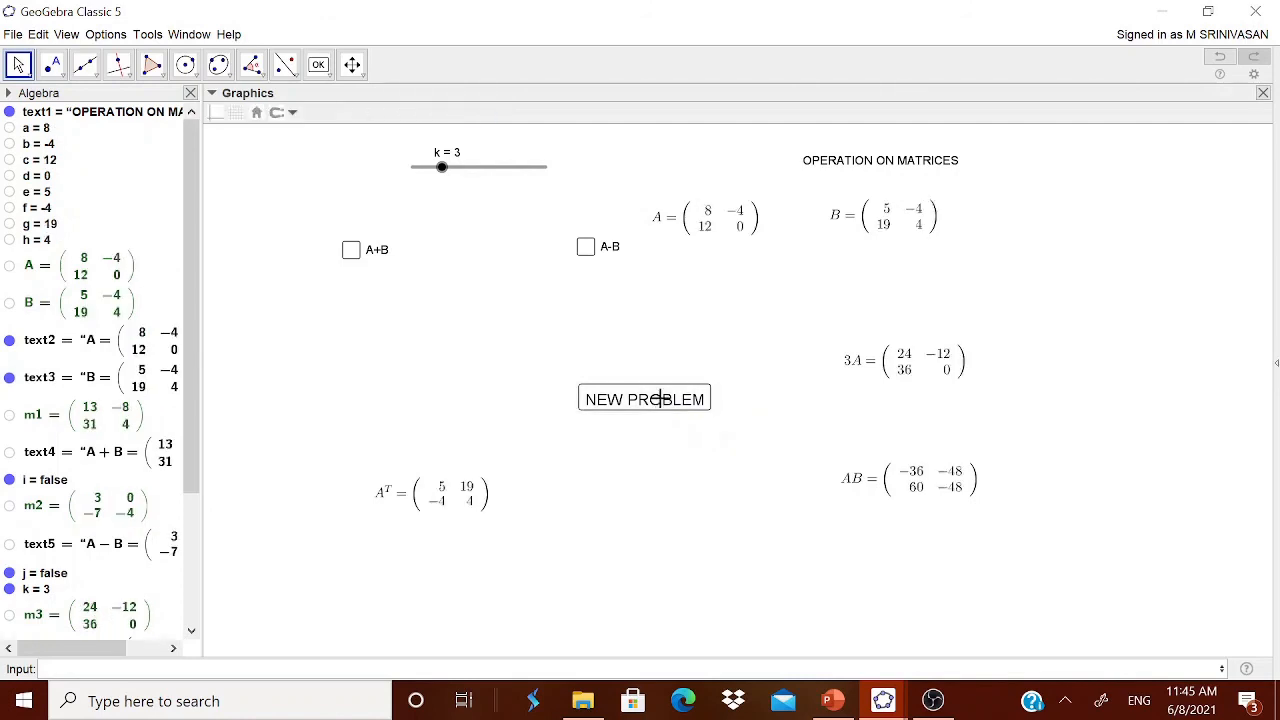
left_click(659, 399)
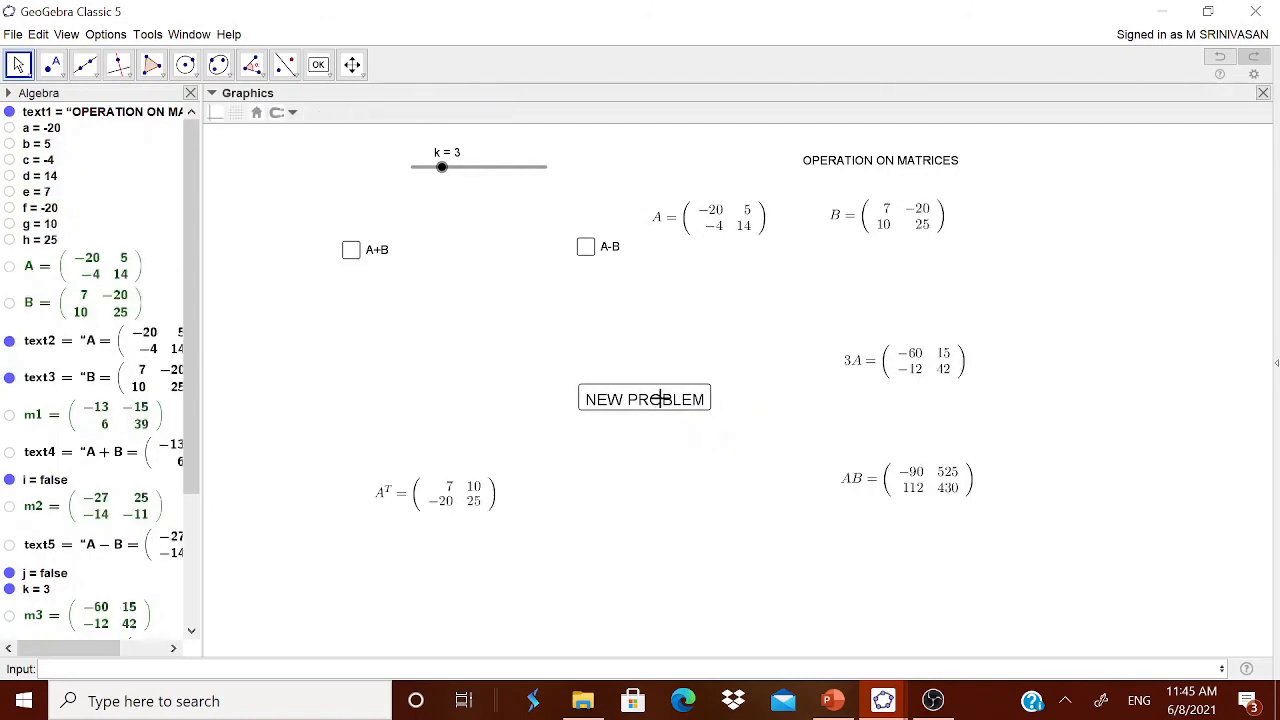
left_click(659, 399)
left_click(659, 399)
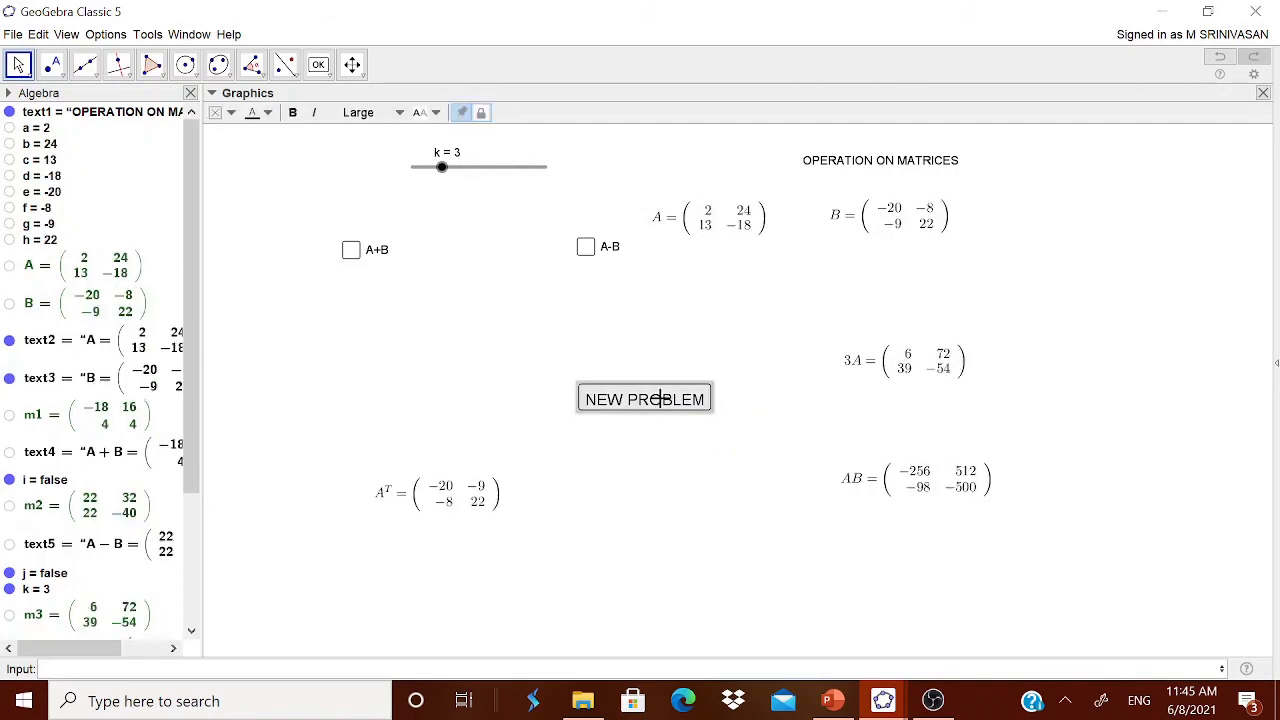
Show the A+B and A-B results and generate two new problems to check that both update
left_click(351, 250)
left_click(586, 250)
left_click(629, 410)
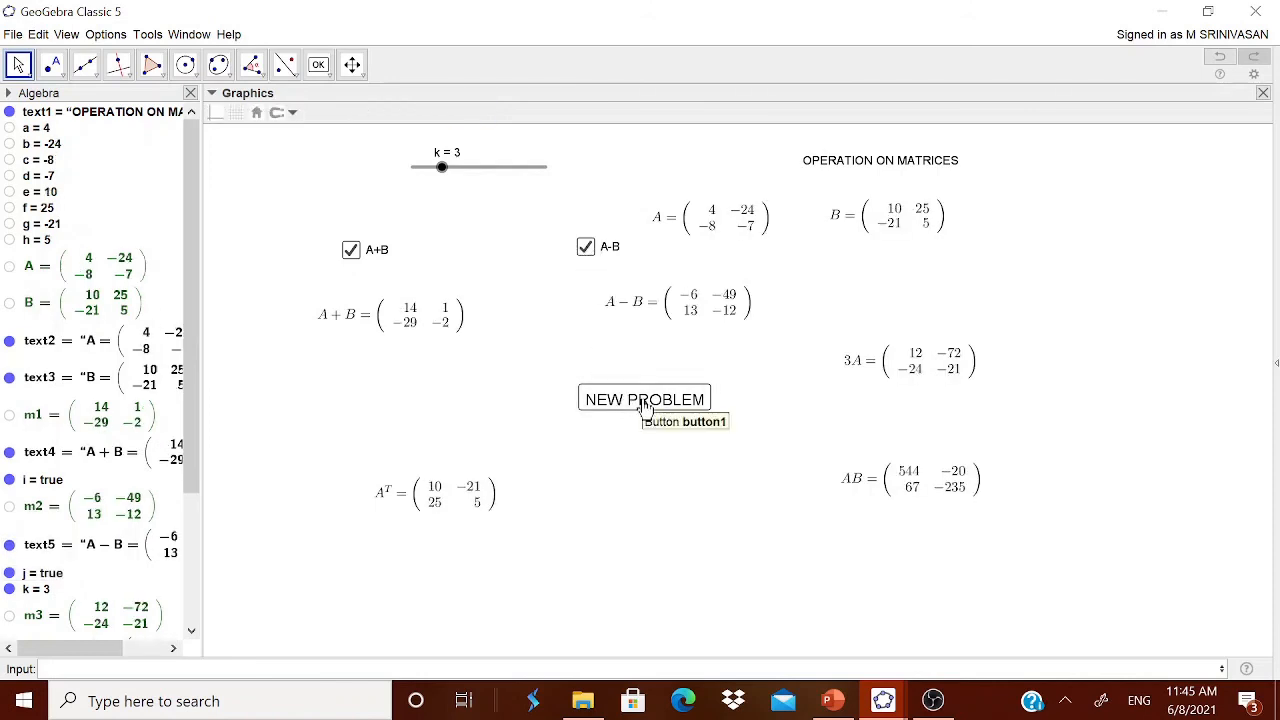
left_click(645, 403)
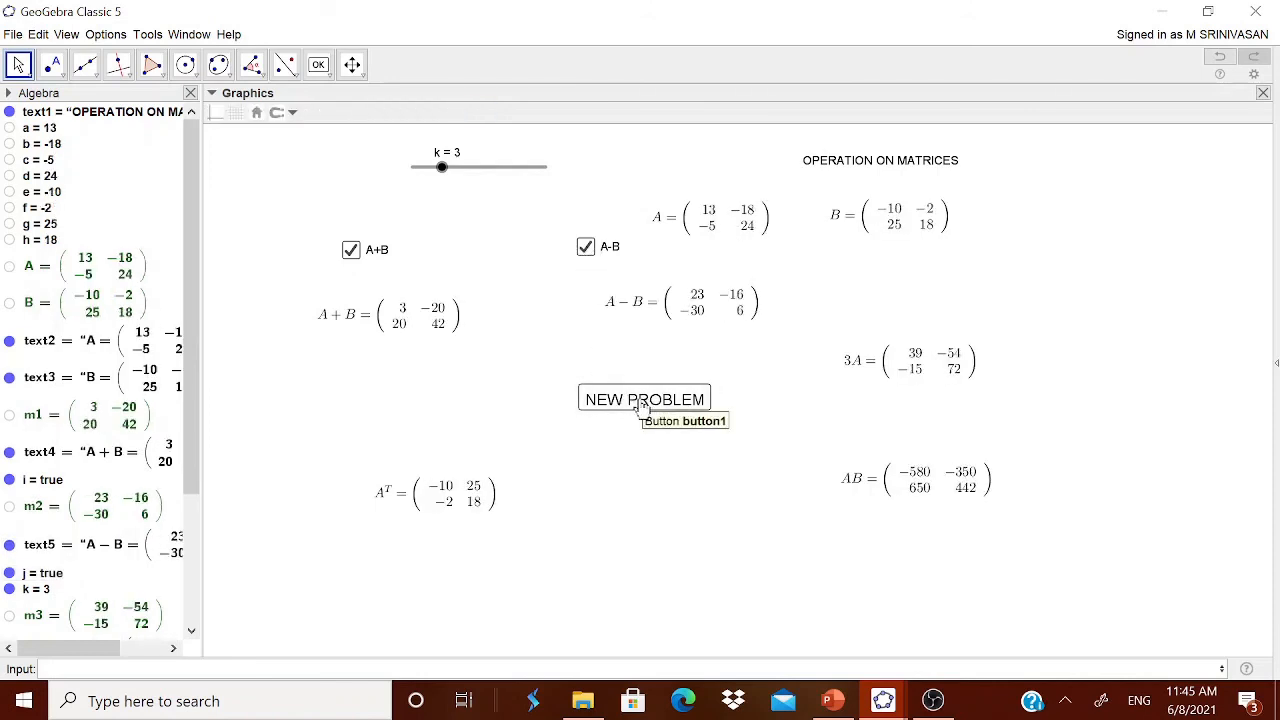
Hide the A+B and A-B results and generate another new problem
left_click(351, 250)
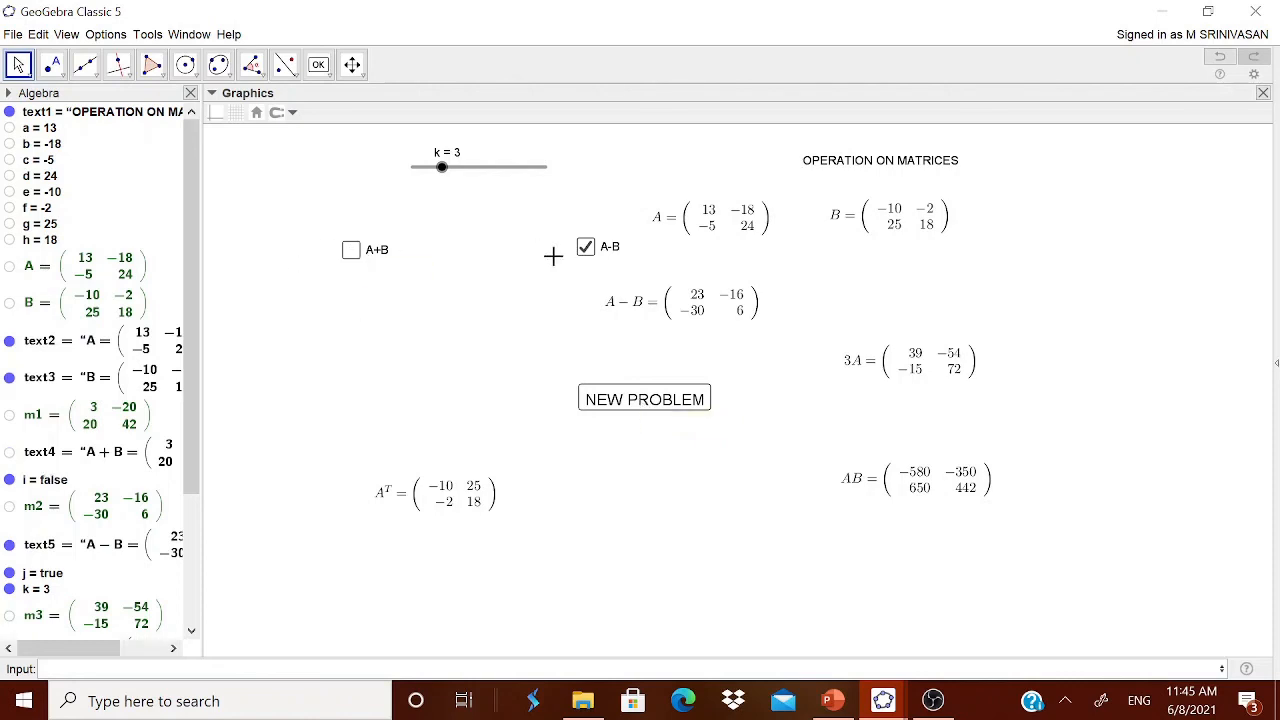
left_click(586, 249)
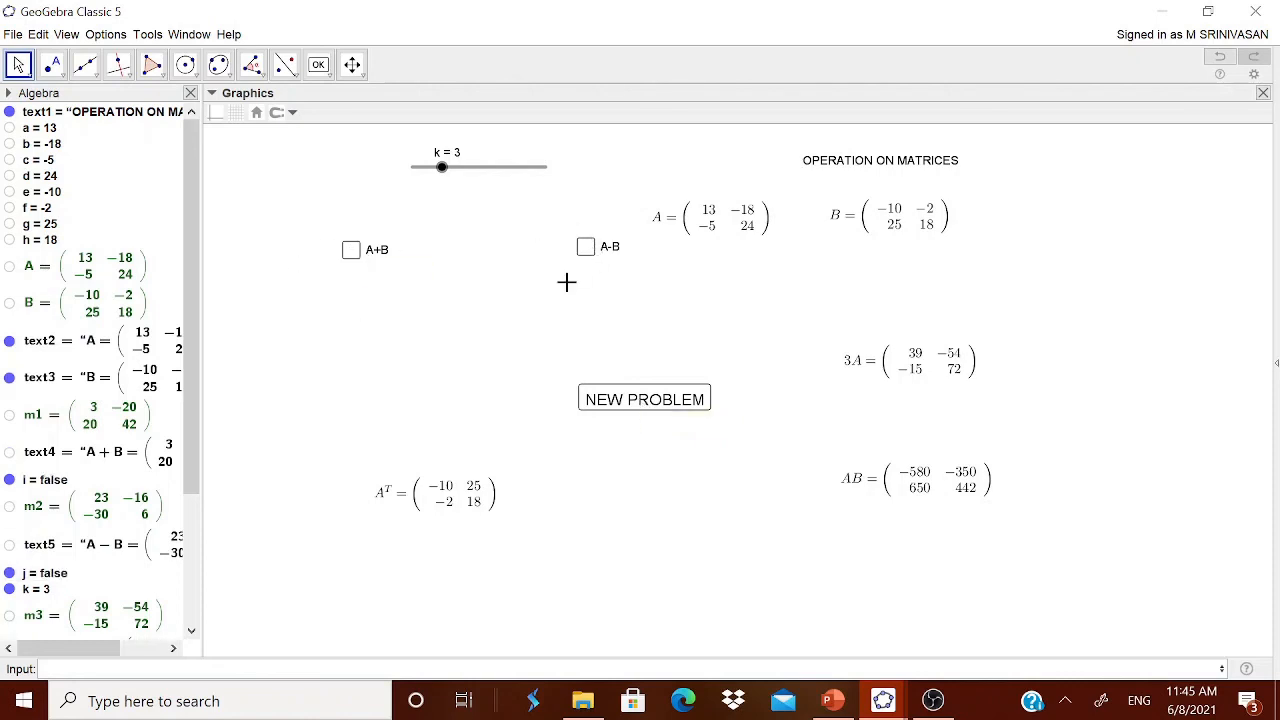
left_click(657, 404)
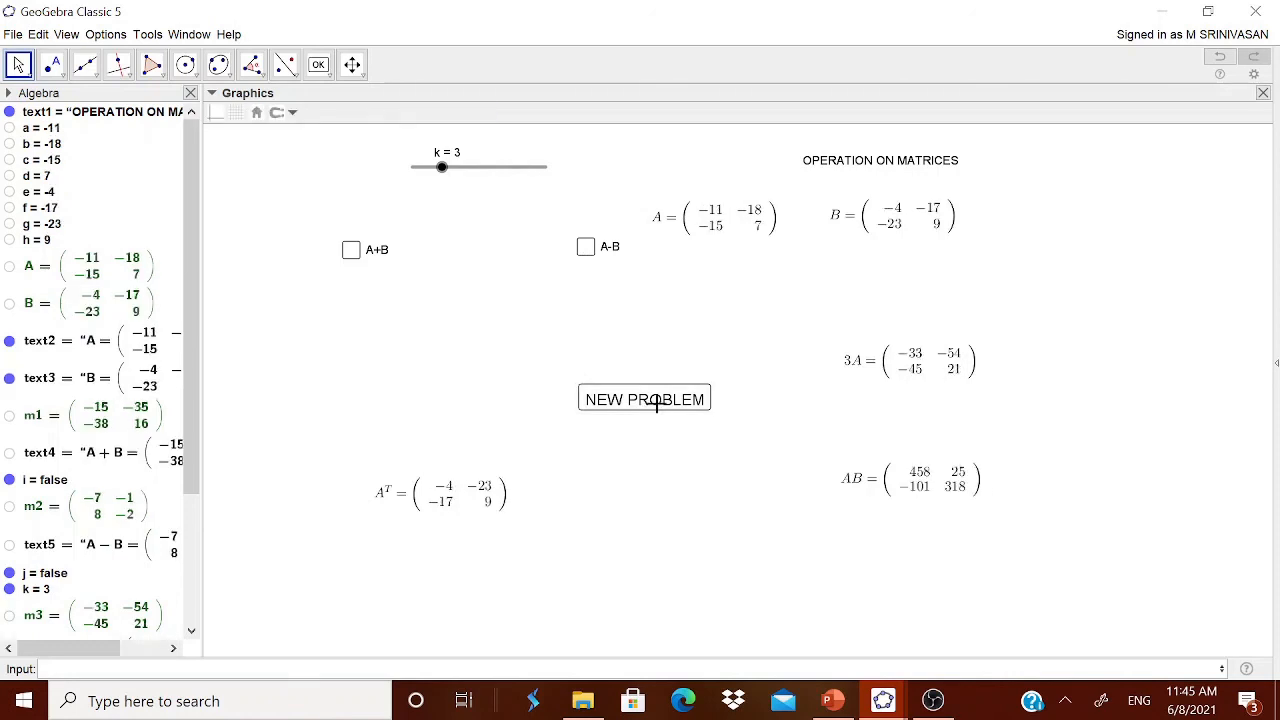